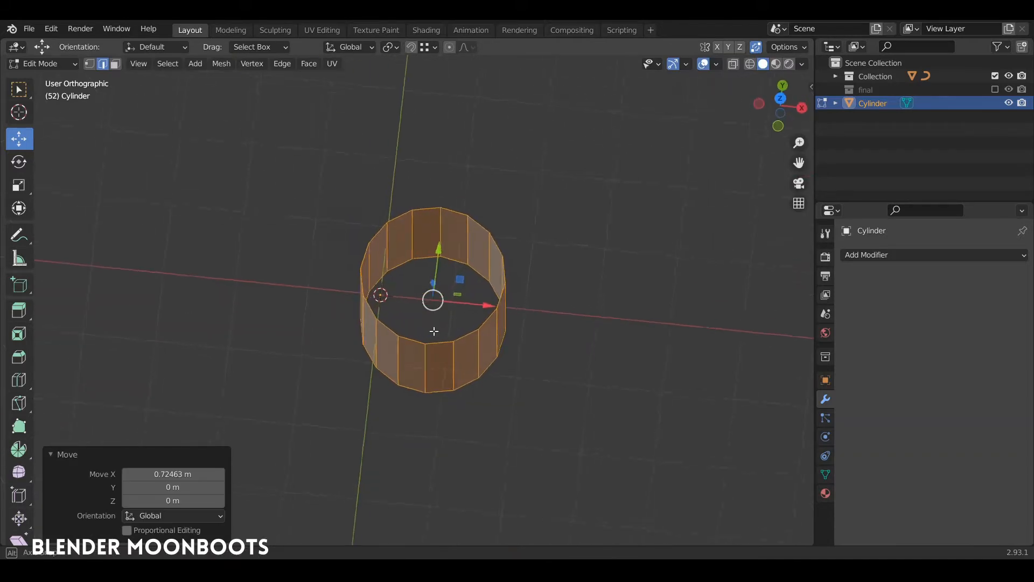
Shift the whole cylinder mesh a little further along the X axis and return to Object Mode
drag(485, 298, 504, 298)
middle_drag(504, 298, 503, 250)
key(Tab)
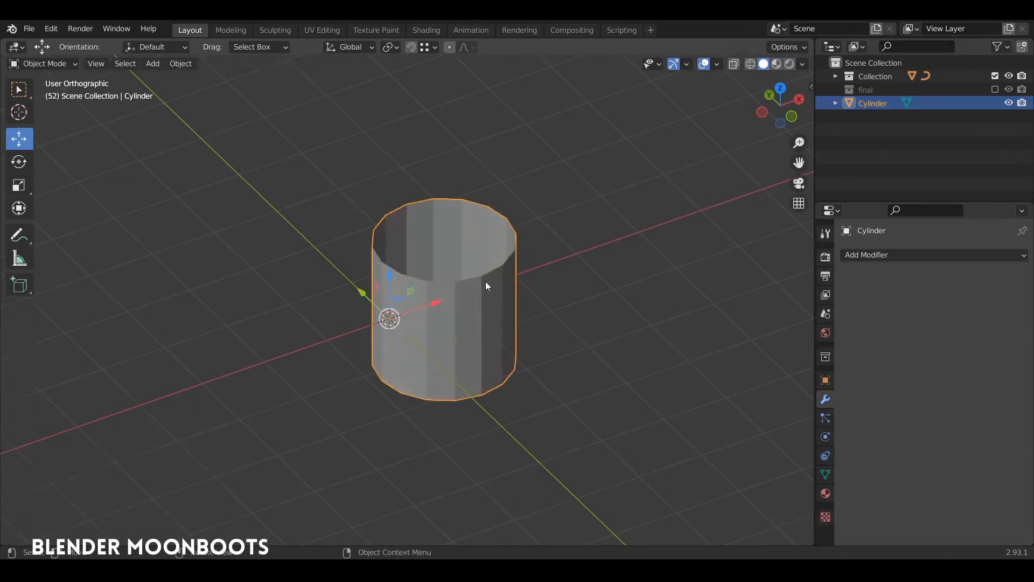
Duplicate the cylinder in place and rotate the copy 120° around the Z axis
key(shift+d)
right_click(467, 258)
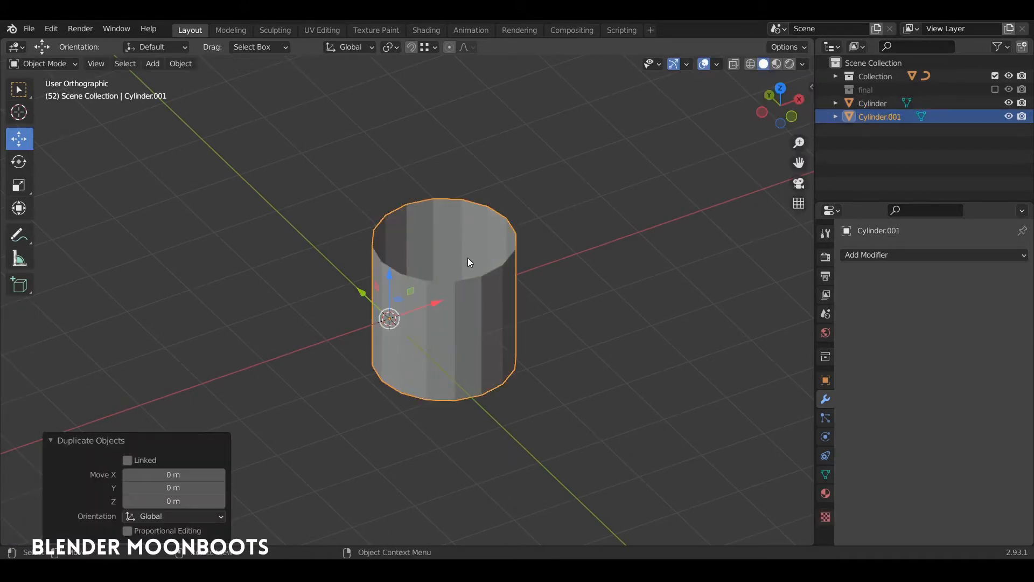
text(rz)
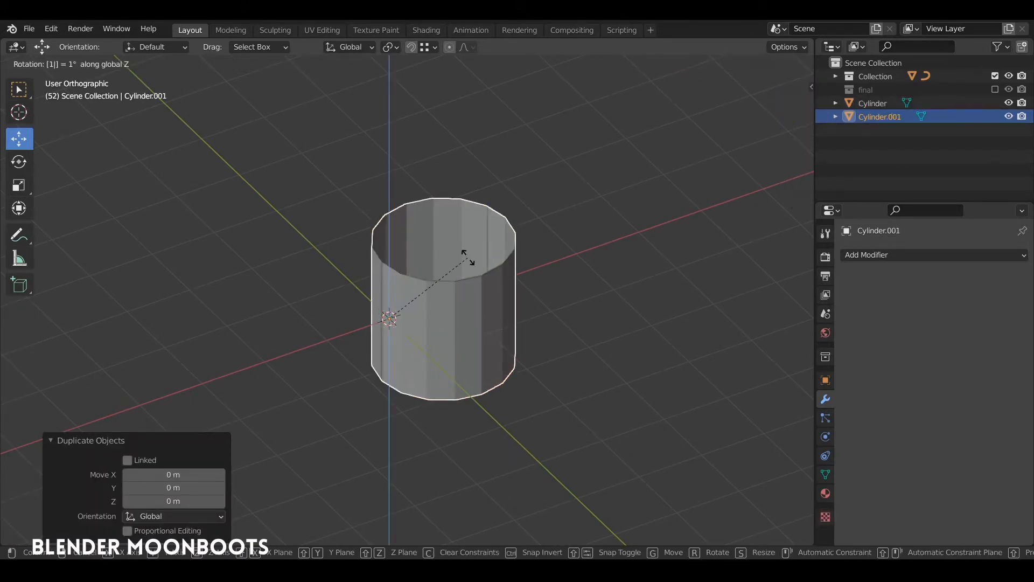
text(120)
key(Return)
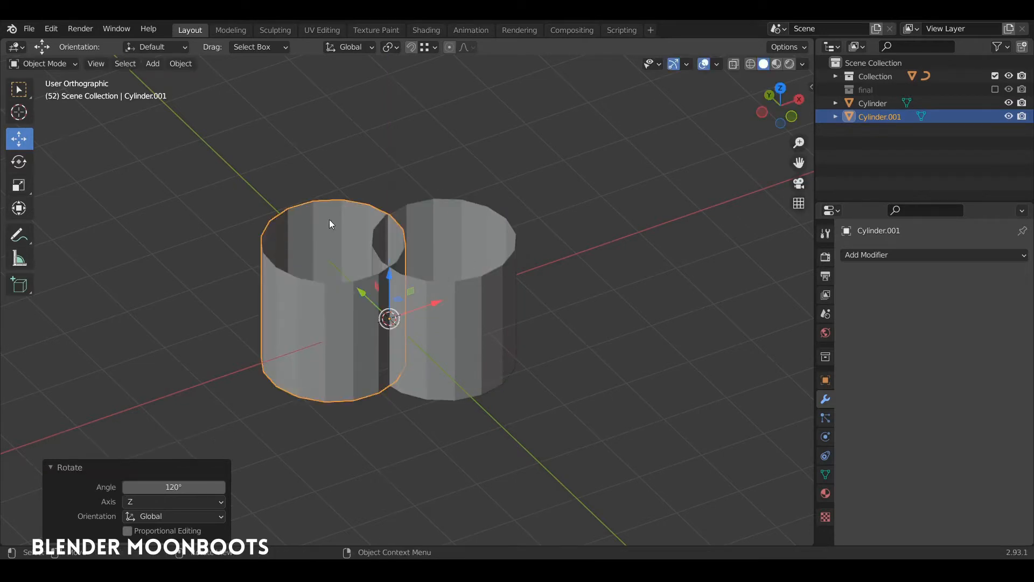
Duplicate the rotated cylinder in place and turn this third cylinder another 120° around Z
middle_drag(329, 219, 387, 243)
key(shift+d)
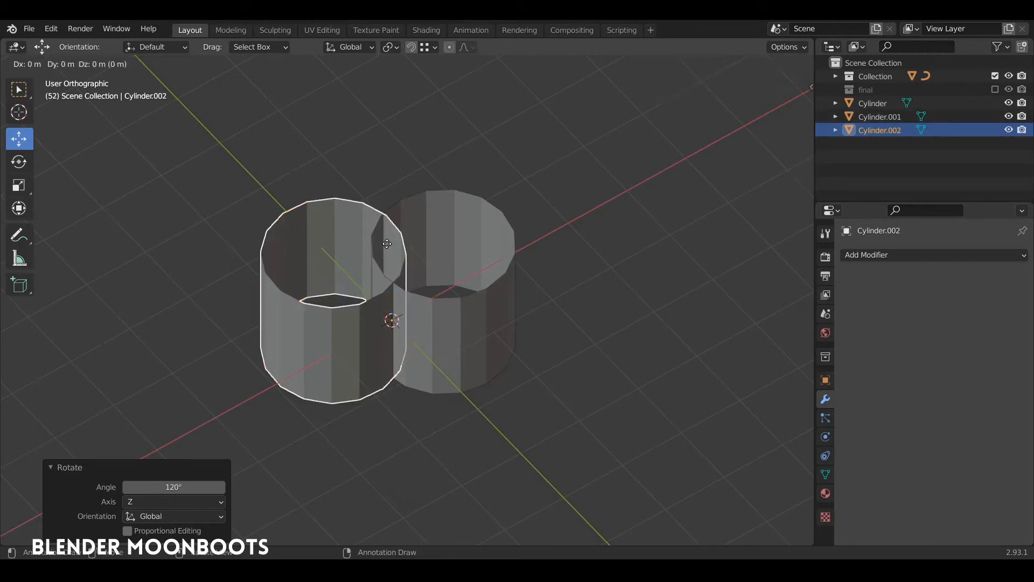
key(Escape)
text(rz120)
key(Return)
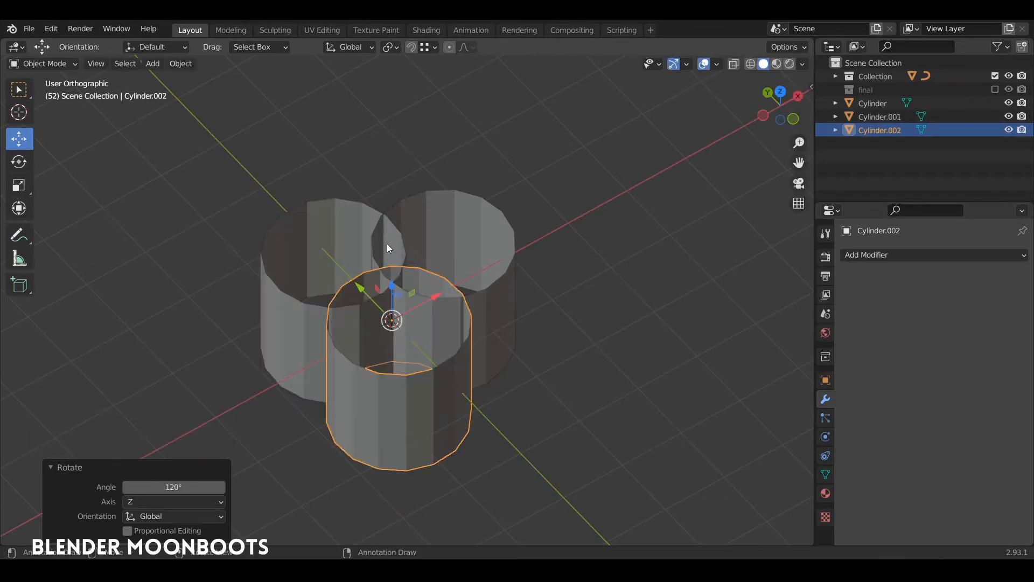
Add a Boolean modifier to Cylinder.002, set it to Union with the original Cylinder, and apply it
middle_drag(454, 284, 463, 307)
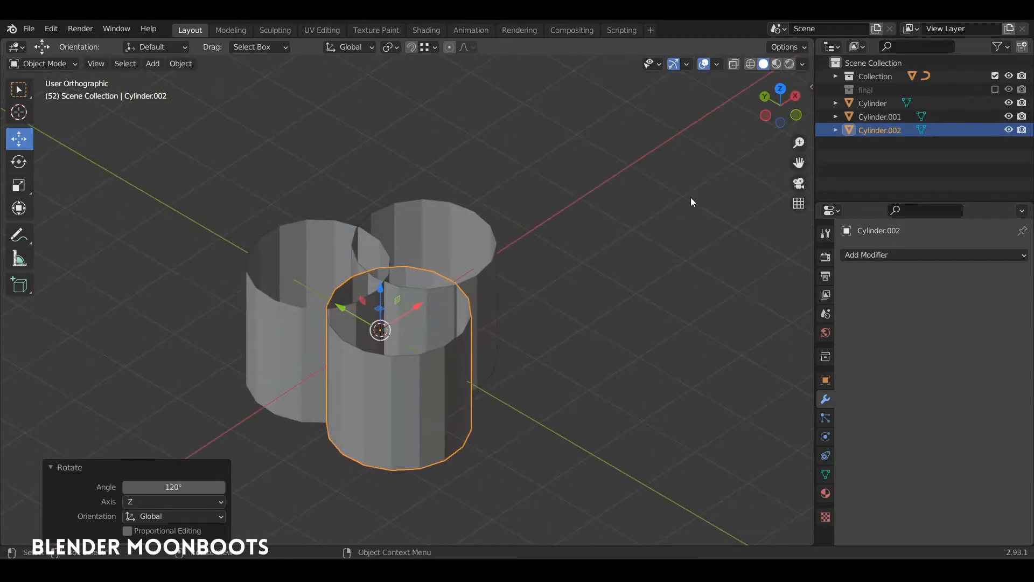
click(870, 254)
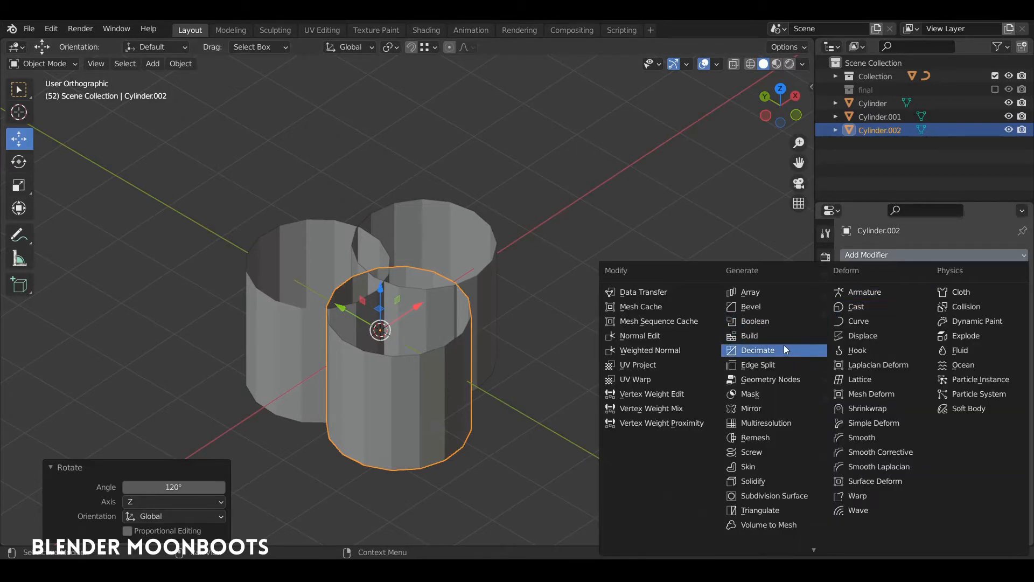
click(767, 320)
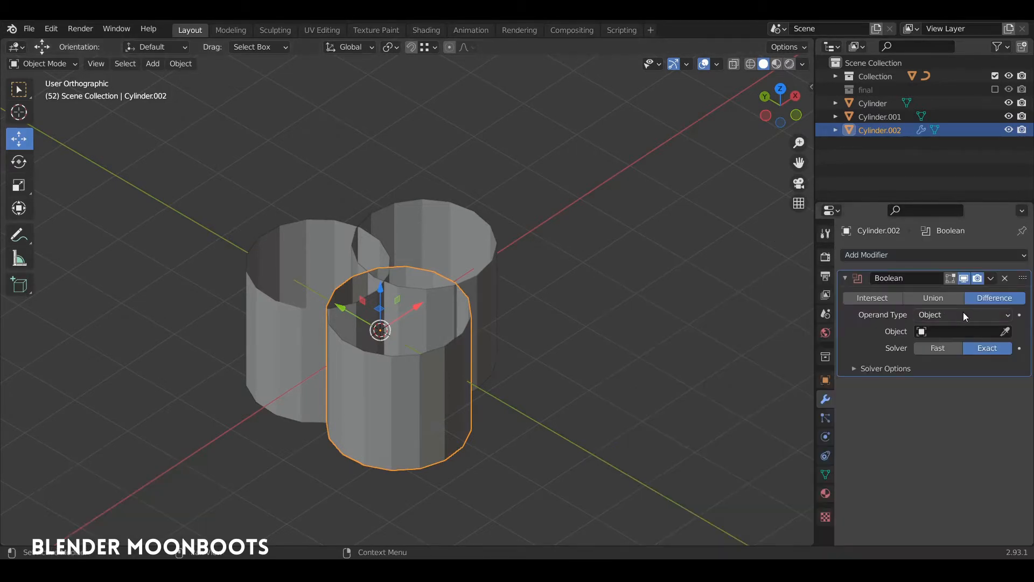
click(928, 298)
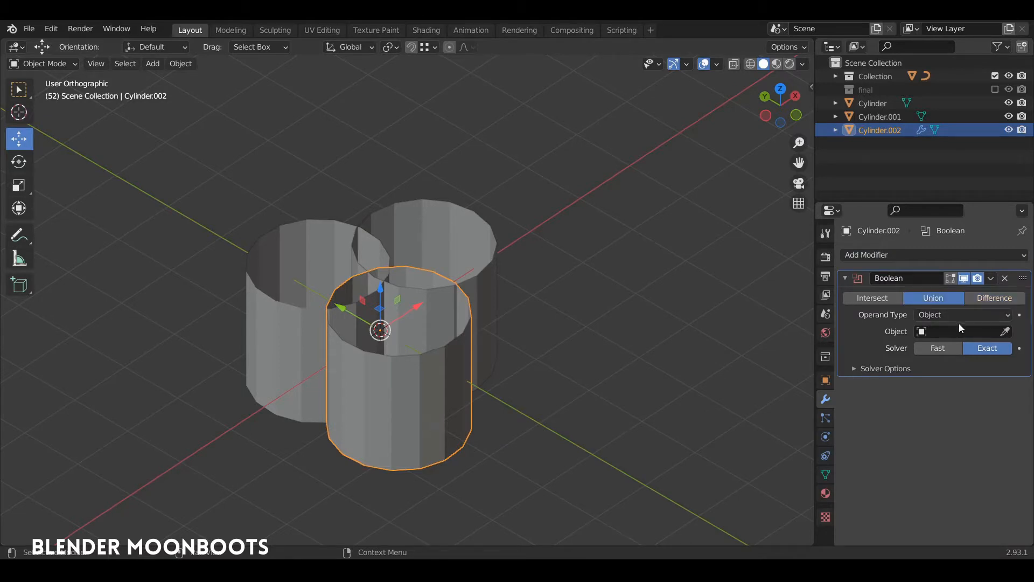
click(1005, 331)
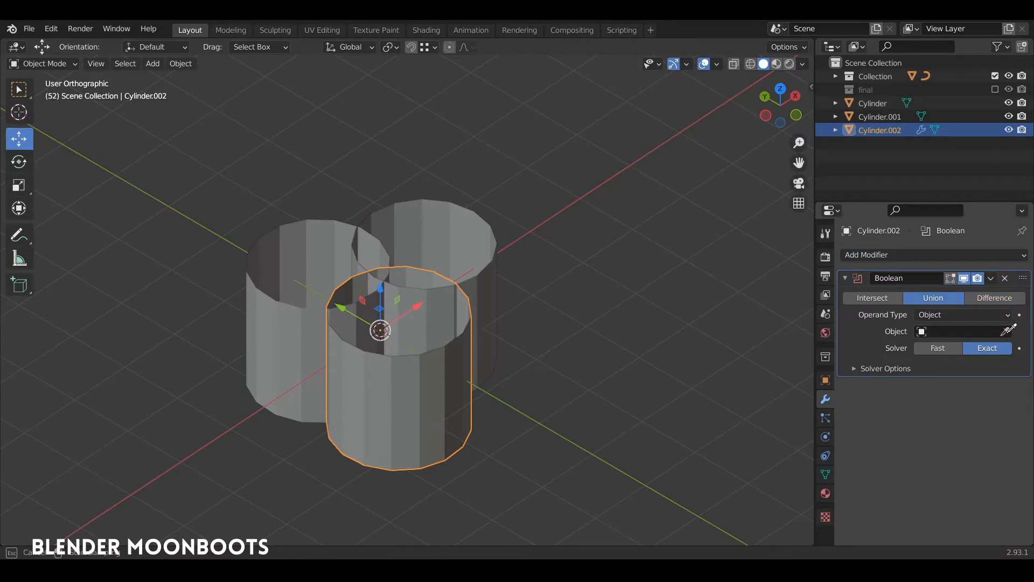
click(438, 216)
middle_drag(456, 299, 479, 296)
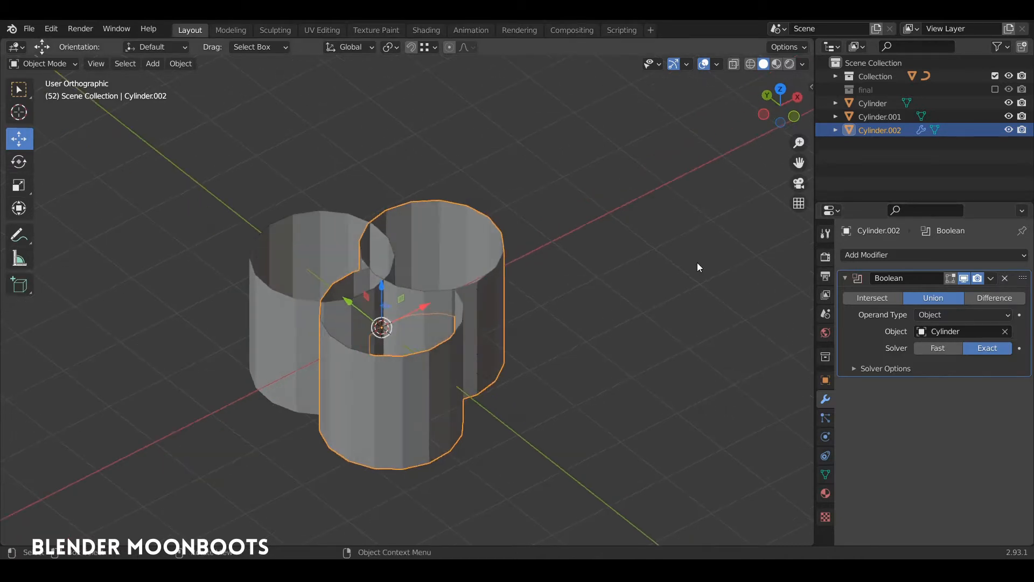
click(991, 278)
click(970, 291)
Move the leftover original Cylinder aside, delete it, and select the merged two-lobed shape
click(493, 289)
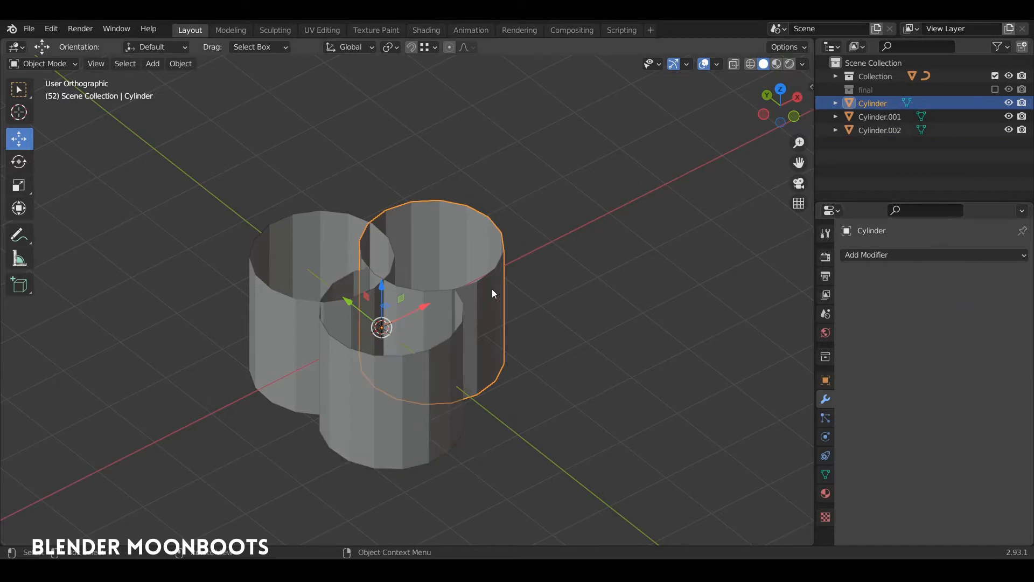
key(g)
click(680, 289)
key(x)
click(673, 294)
middle_drag(495, 281, 466, 291)
click(471, 292)
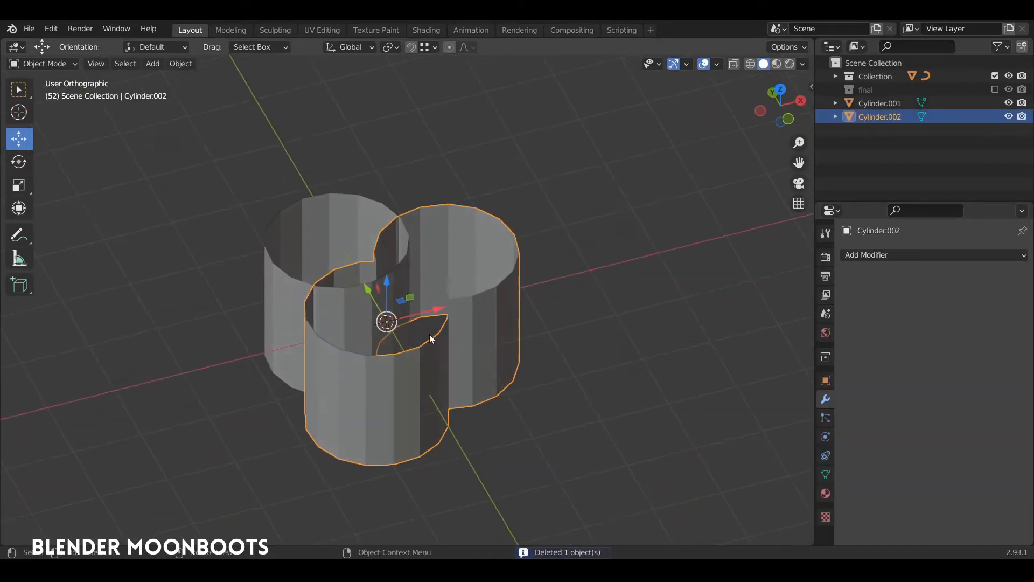
Add a Boolean modifier to the two-lobed shape, set it to Union with Cylinder.001, and apply it
click(882, 256)
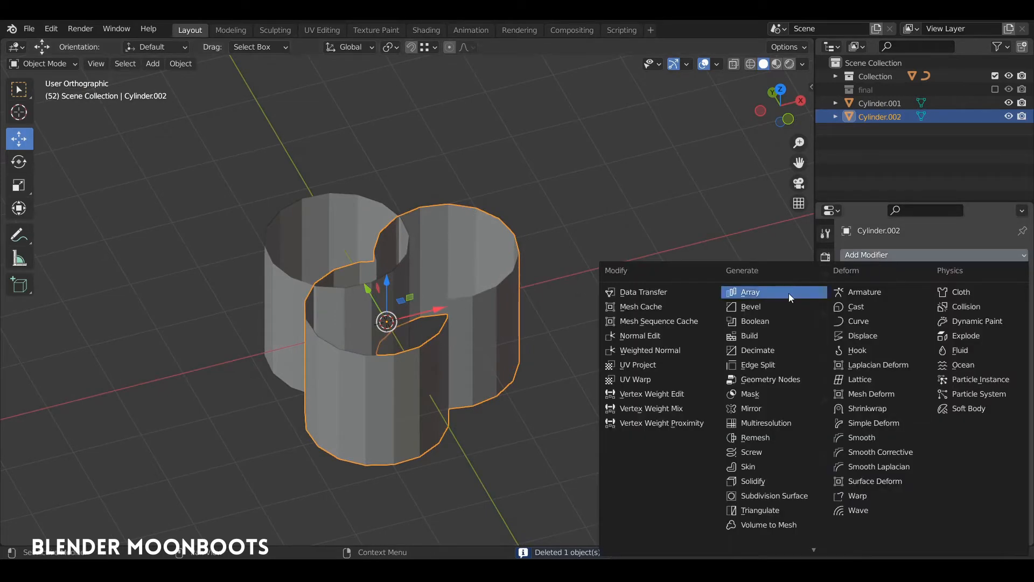
click(771, 321)
click(1005, 332)
click(377, 211)
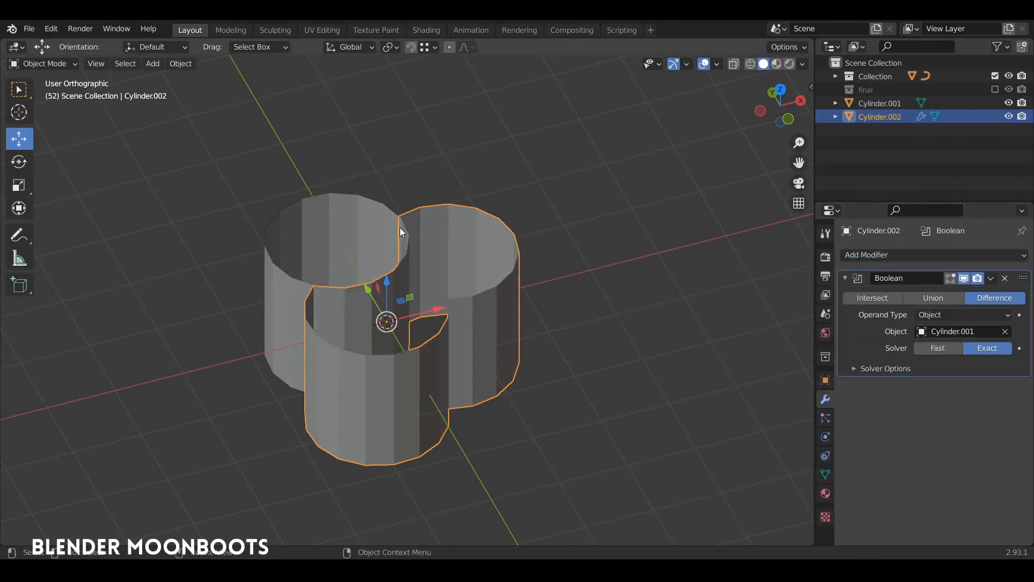
middle_drag(399, 227, 435, 240)
click(927, 298)
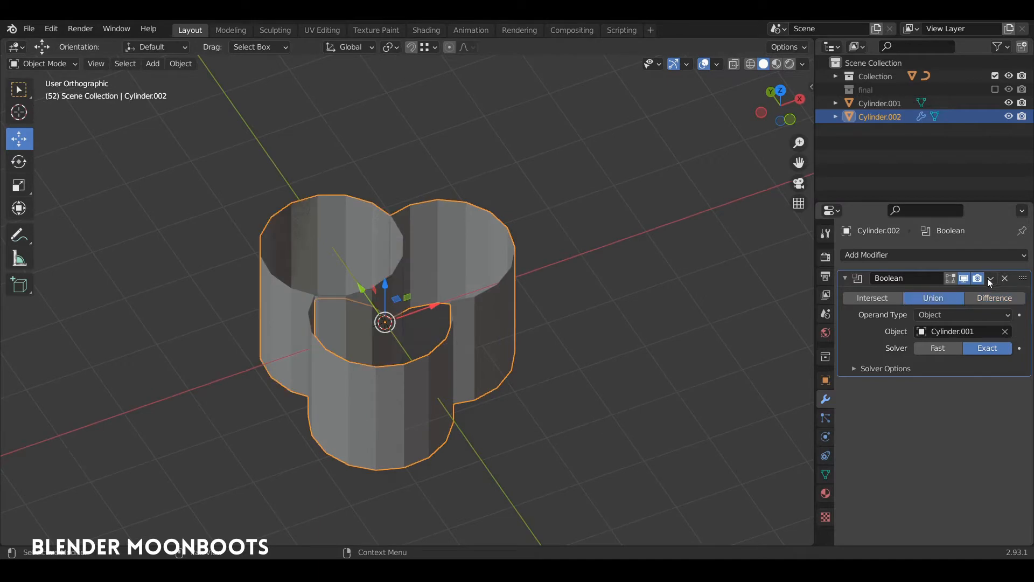
click(991, 278)
click(952, 295)
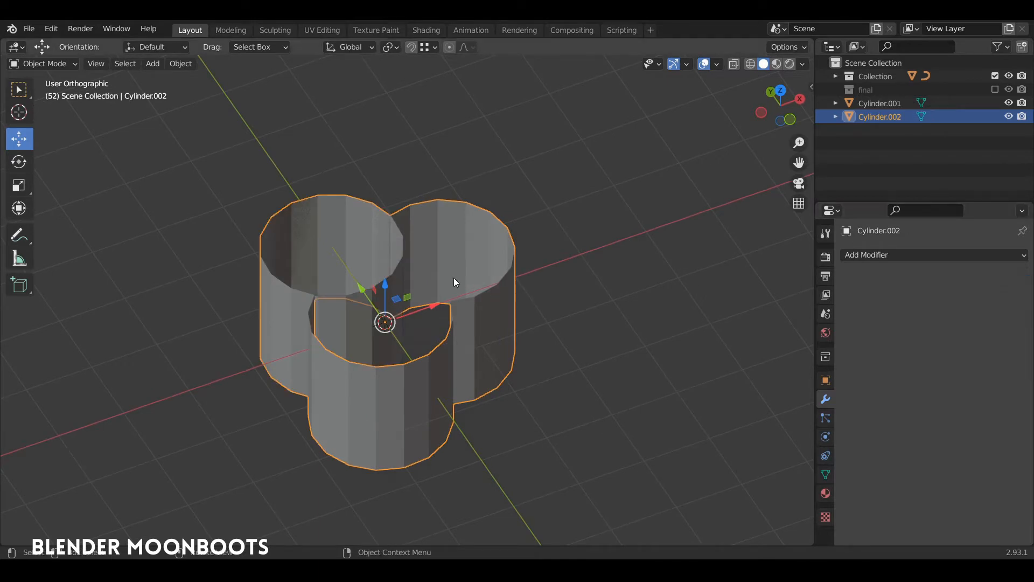
Move the leftover Cylinder.001 aside, delete it, and select the merged three-lobed shape
click(352, 231)
key(g)
click(674, 233)
key(x)
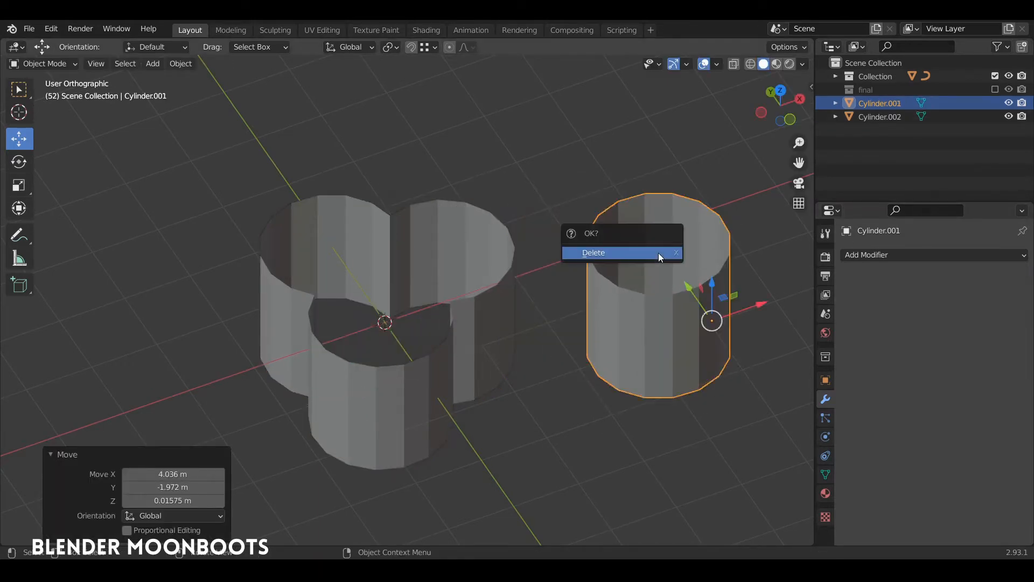
click(659, 253)
alt+drag(563, 286, 568, 259)
click(482, 305)
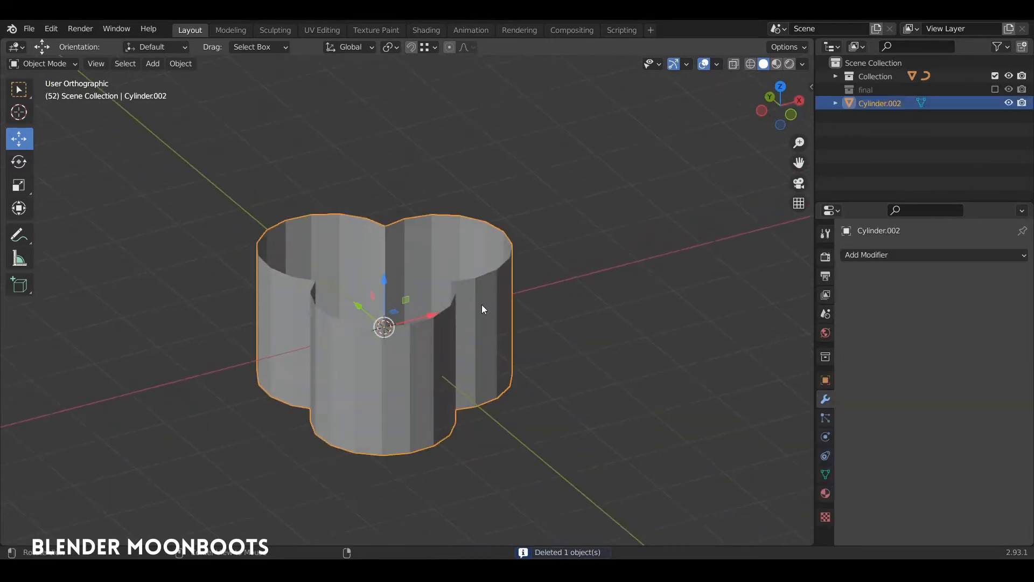
Scale the three-lobed mesh in Edit Mode along the Z axis by about 1.68
alt+drag(482, 305, 512, 256)
key(Tab)
key(s)
key(z)
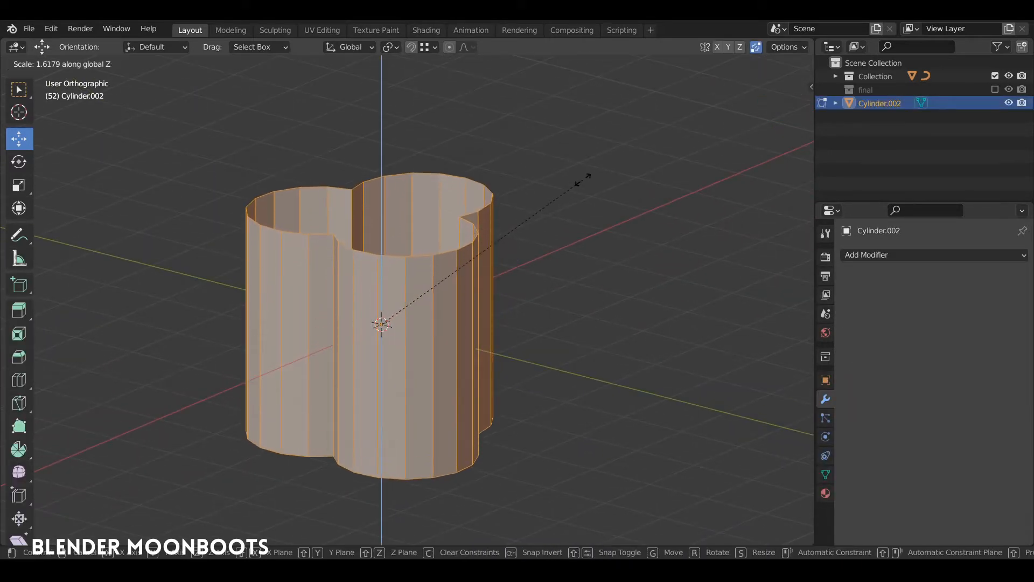
click(585, 178)
Add five evenly spaced horizontal loop cuts around the mesh without sliding them, deselect everything and return to Object Mode
key(ctrl+r)
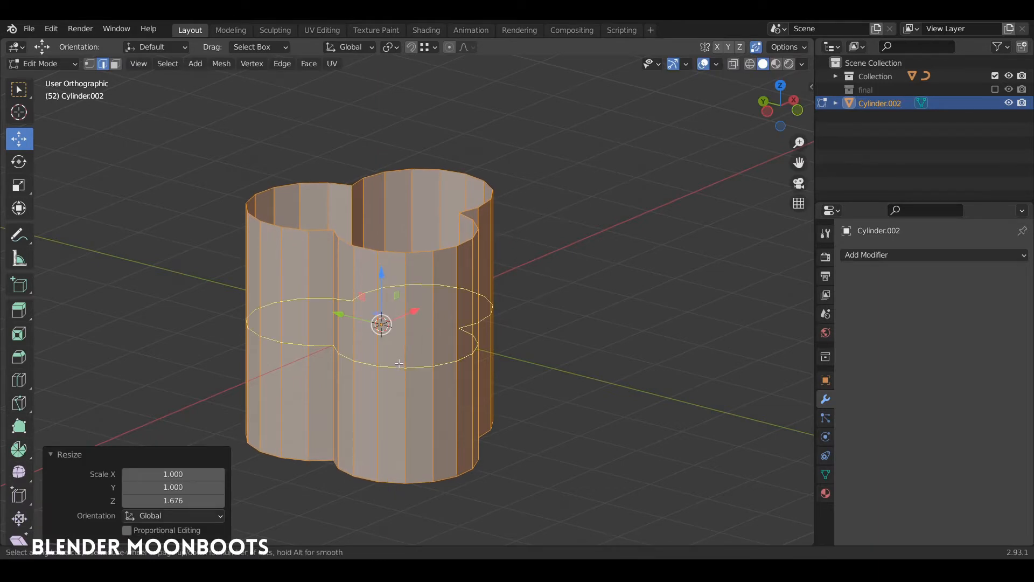
scroll(398, 364, up, 6)
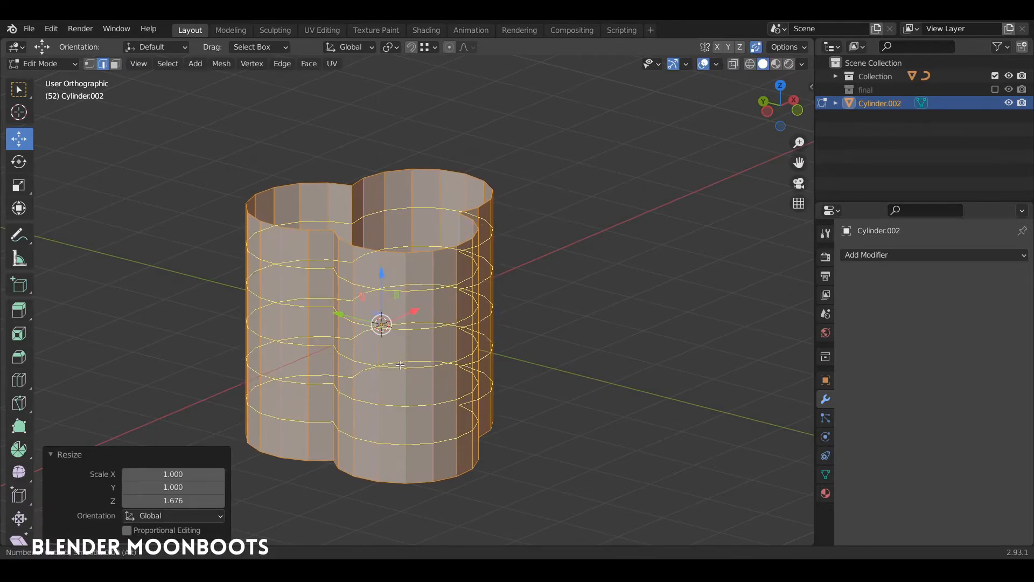
click(395, 364)
right_click(398, 360)
right_click(404, 351)
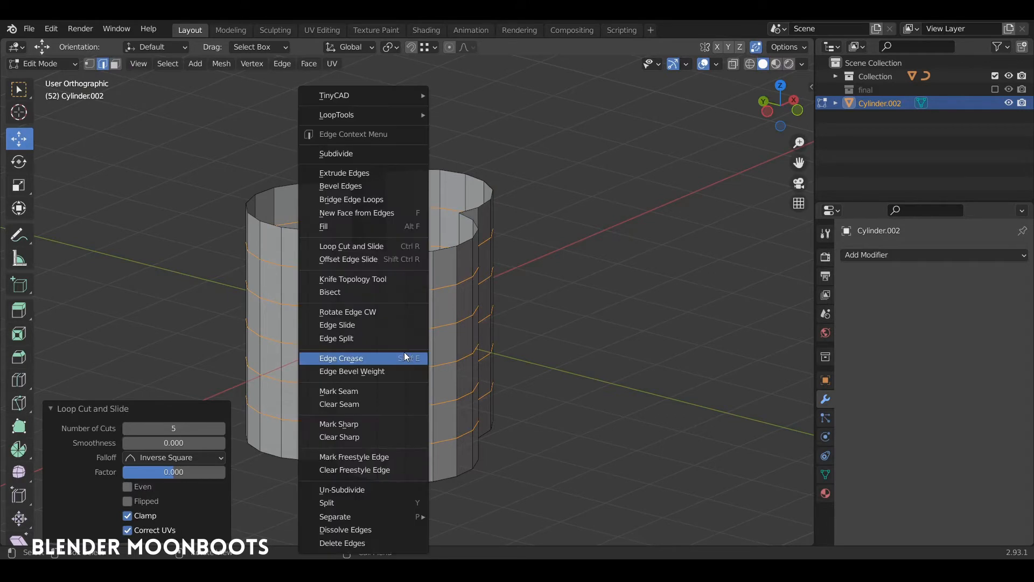
key(alt+a)
key(Tab)
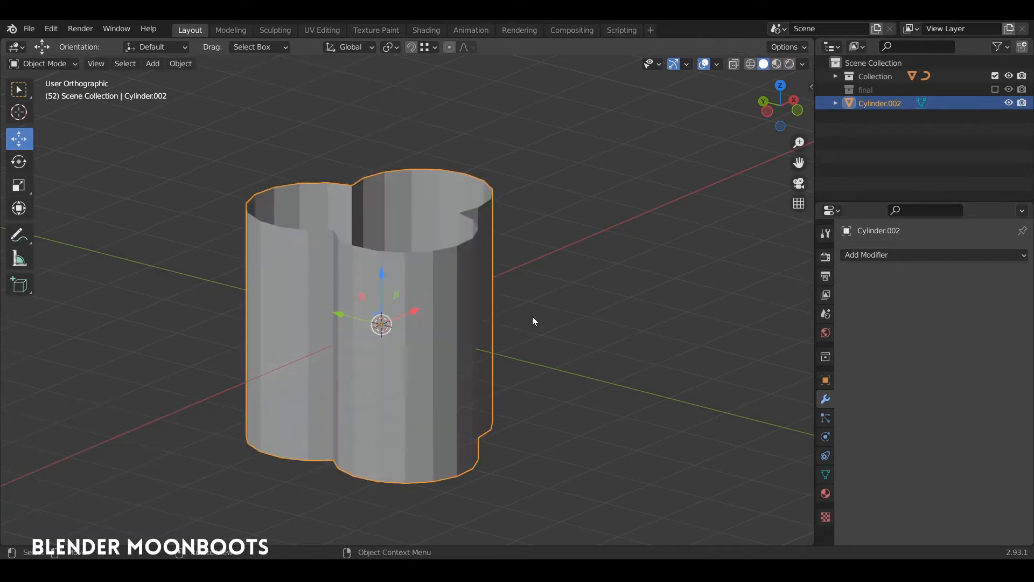
Add a Simple Deform modifier in Twist mode with an angle of 120° around the Z axis
middle_drag(532, 316, 589, 309)
click(862, 255)
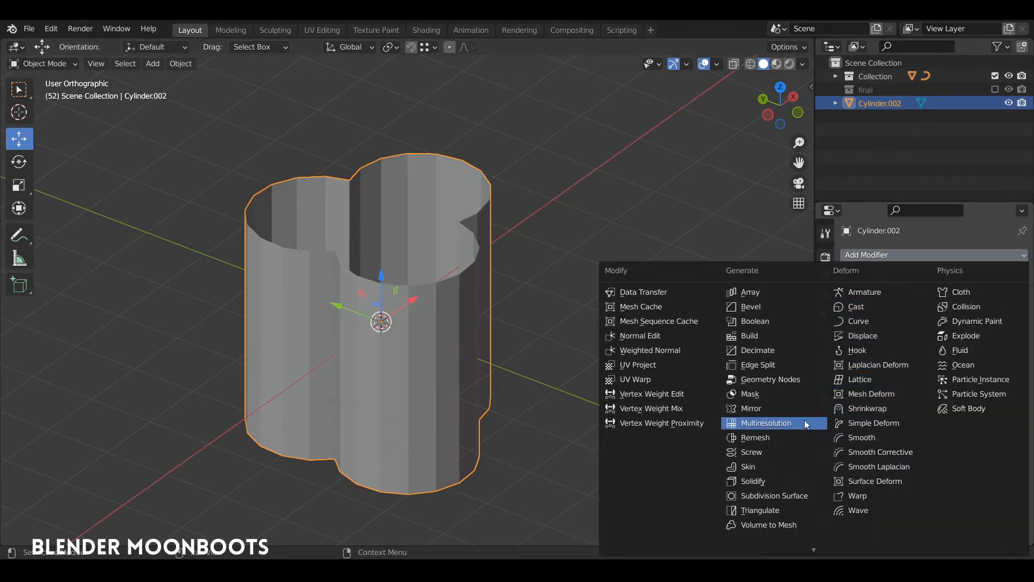
click(877, 424)
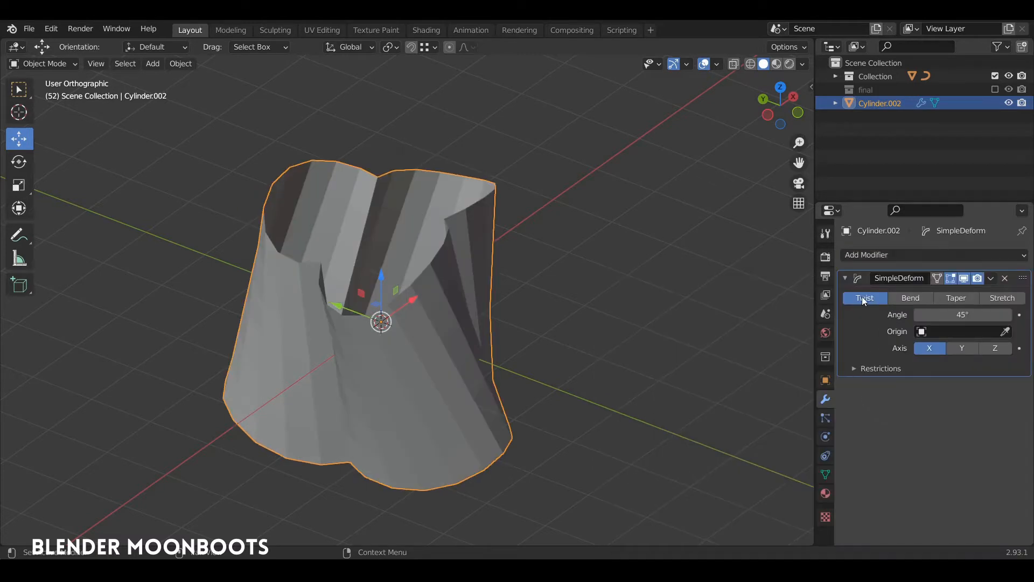
click(952, 314)
key(Return)
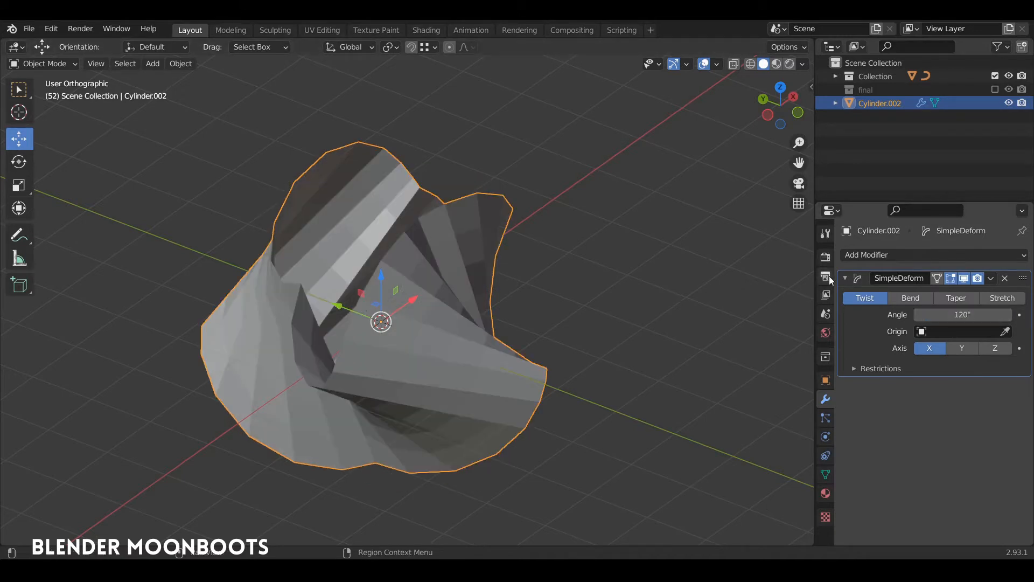
click(995, 347)
middle_drag(529, 269, 457, 261)
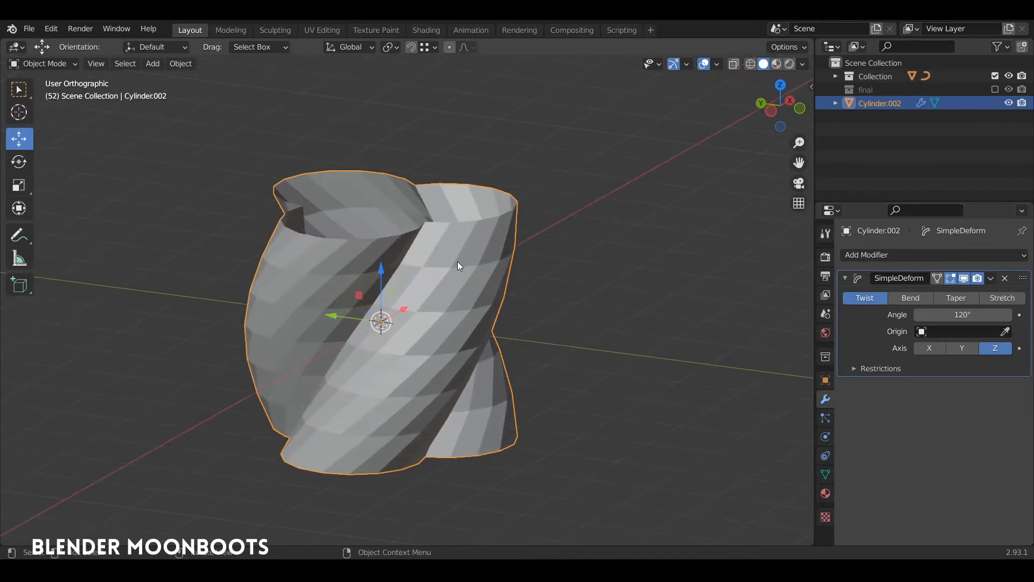
Apply smooth shading to the twisted three-lobed object and inspect it from another side
right_click(461, 261)
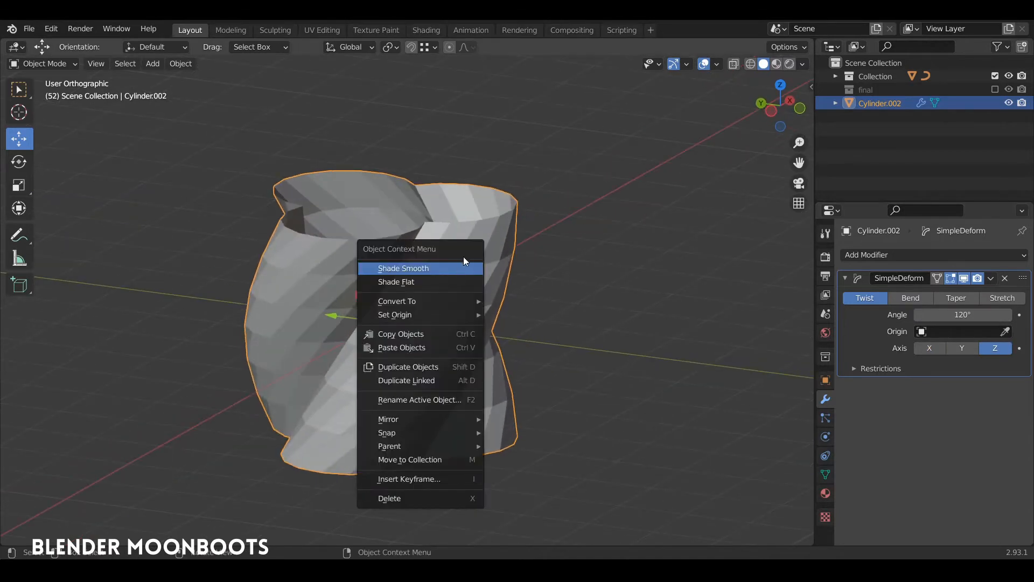
click(433, 268)
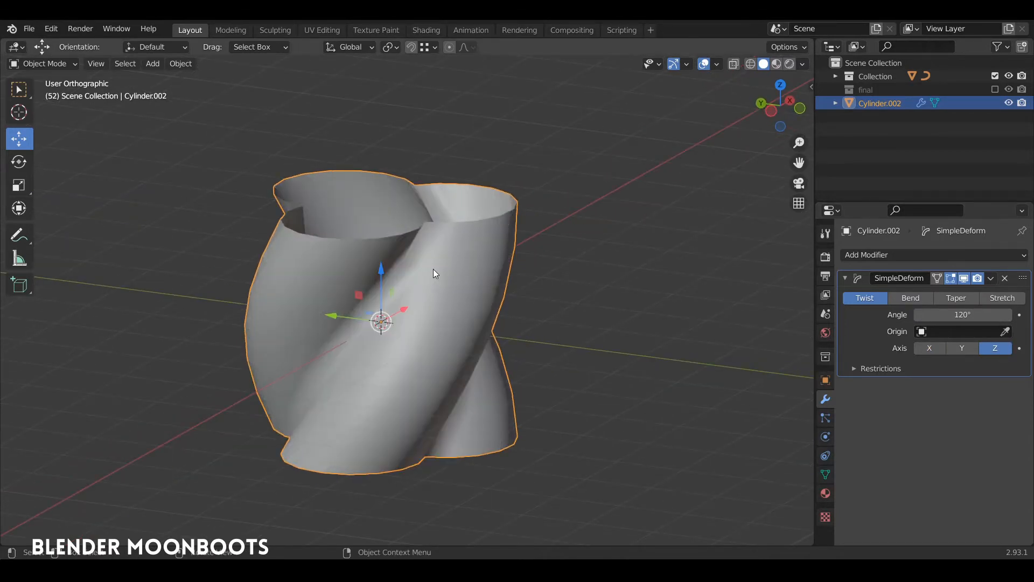
mouse_move(474, 277)
middle_down()
mouse_move(503, 241)
mouse_move(440, 290)
middle_up()
alt+drag(440, 291, 351, 316)
Hide the twist in the viewport and bevel the three vertical corner edge loops between the lobes with 2 segments
click(962, 279)
key(Tab)
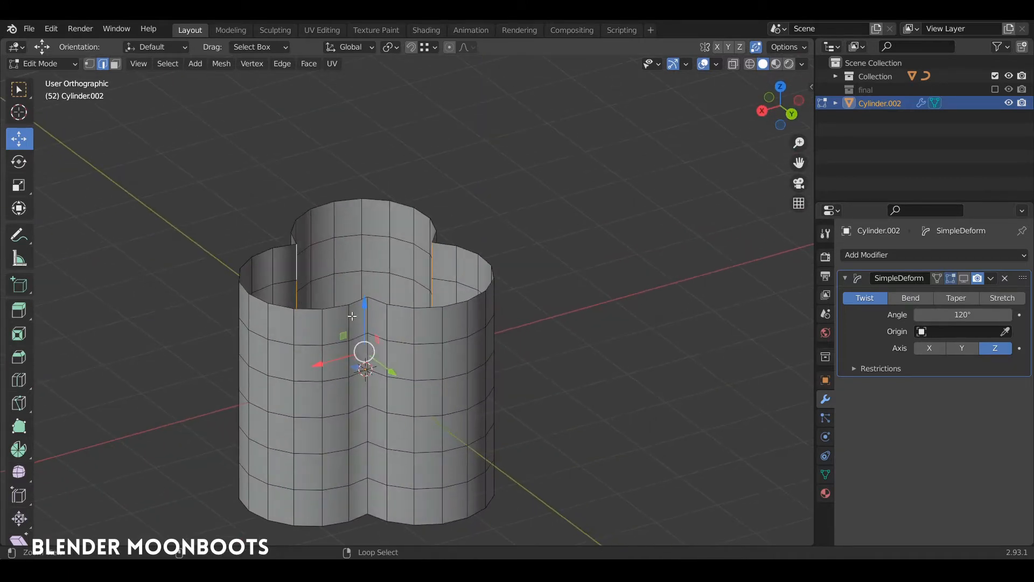
alt+shift+right_click(367, 316)
mouse_move(415, 301)
alt+mouse_down()
mouse_move(400, 280)
mouse_move(402, 289)
alt+mouse_up()
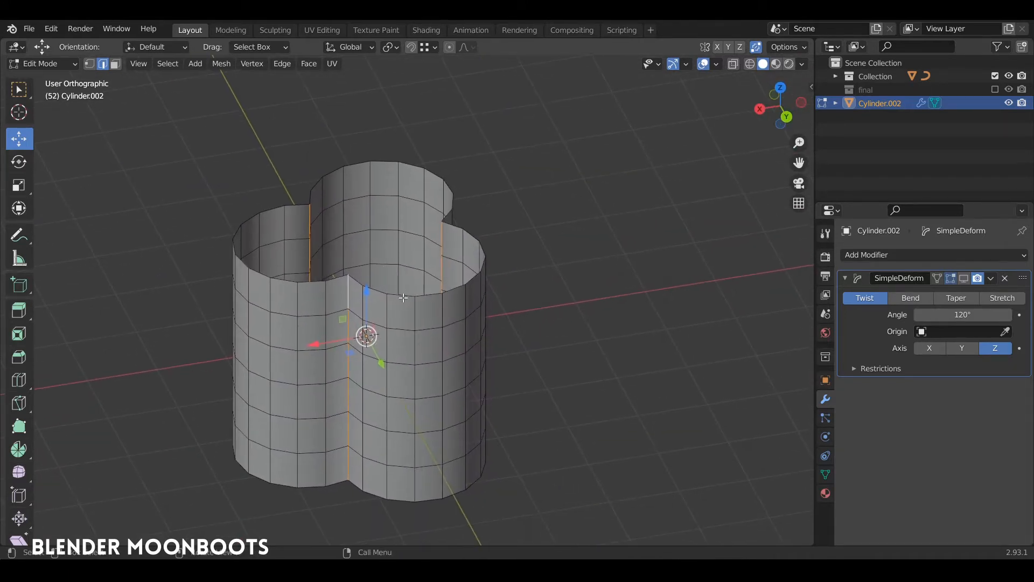
key(ctrl+b)
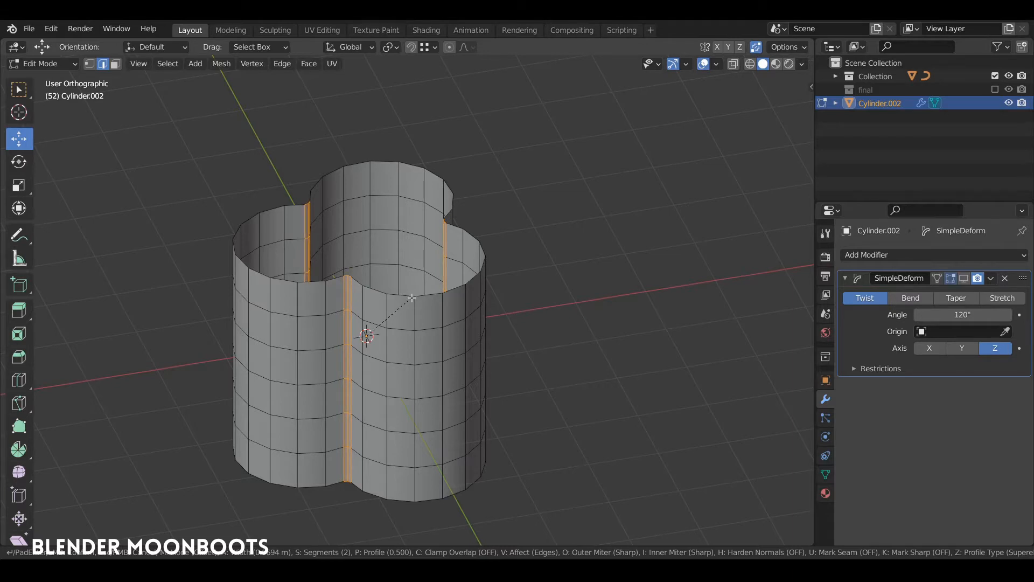
click(412, 298)
Return to Object Mode and show the Simple Deform twist in the viewport again
middle_drag(412, 298, 541, 335)
scroll(531, 240, up, 2)
scroll(529, 236, down, 1)
key(Tab)
click(963, 278)
scroll(501, 253, down, 4)
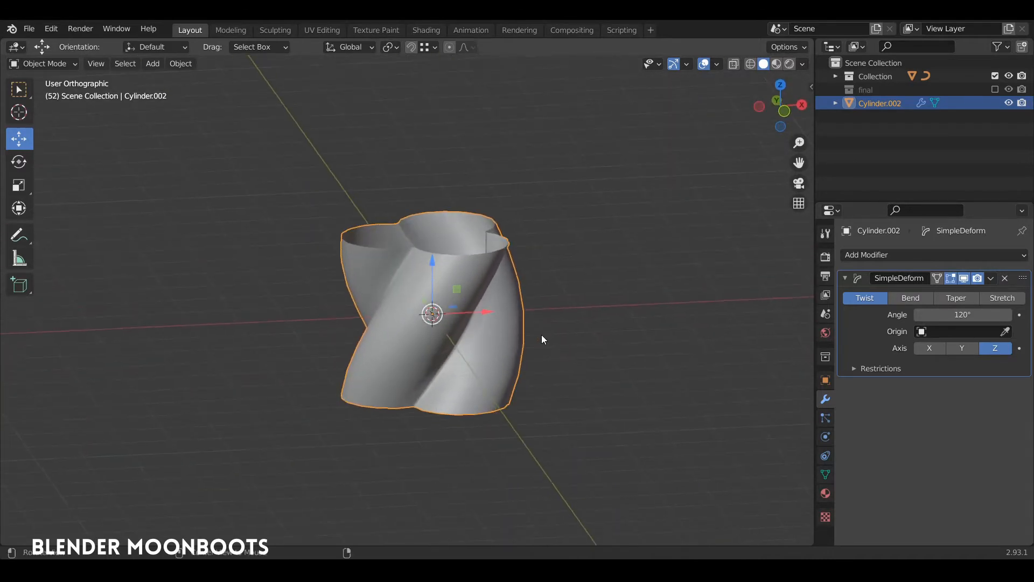
Add an Array modifier to the twisted object with relative offset factors X 0, Y 0 and Z 1
click(874, 254)
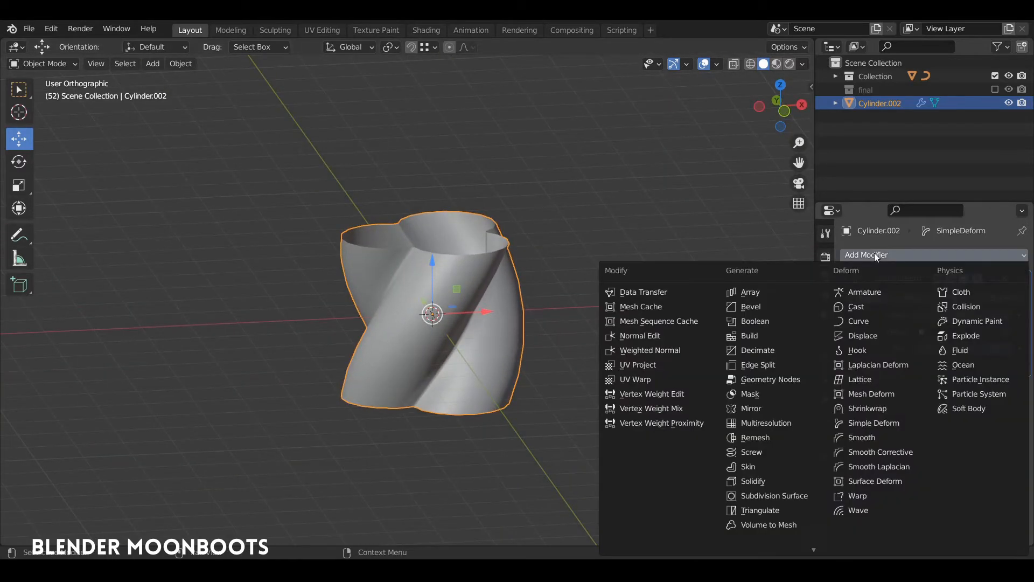
click(760, 292)
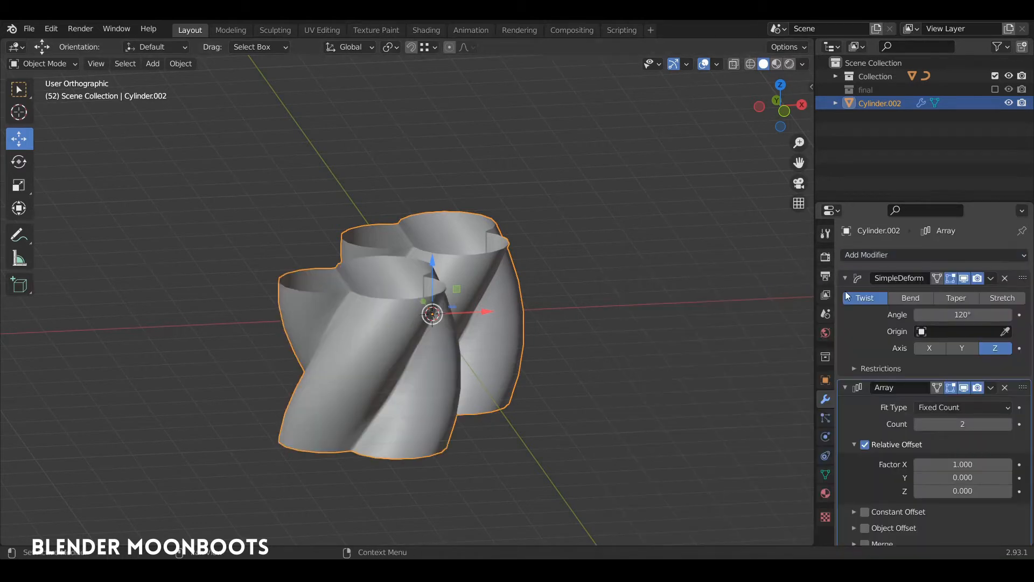
click(845, 277)
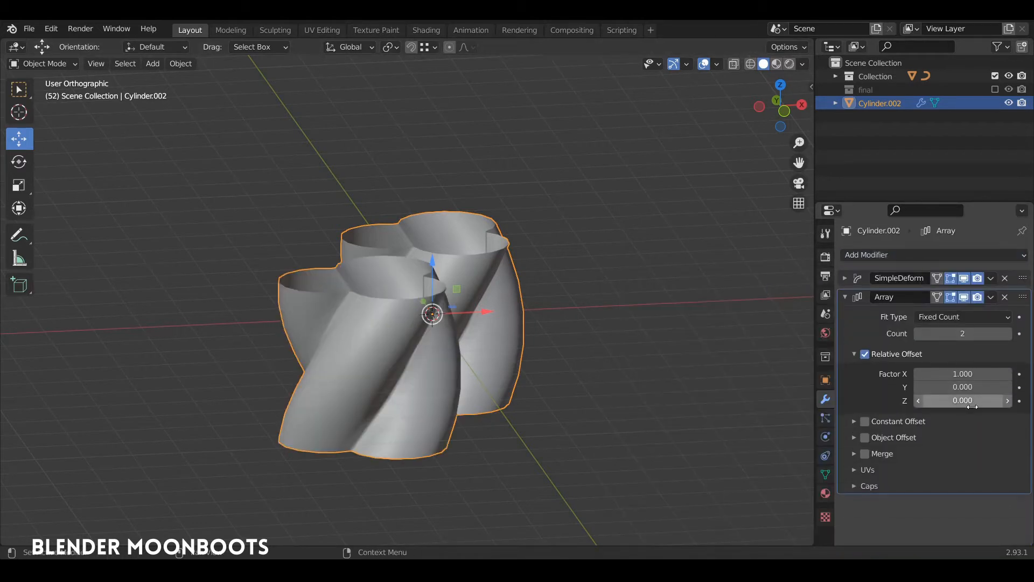
click(951, 398)
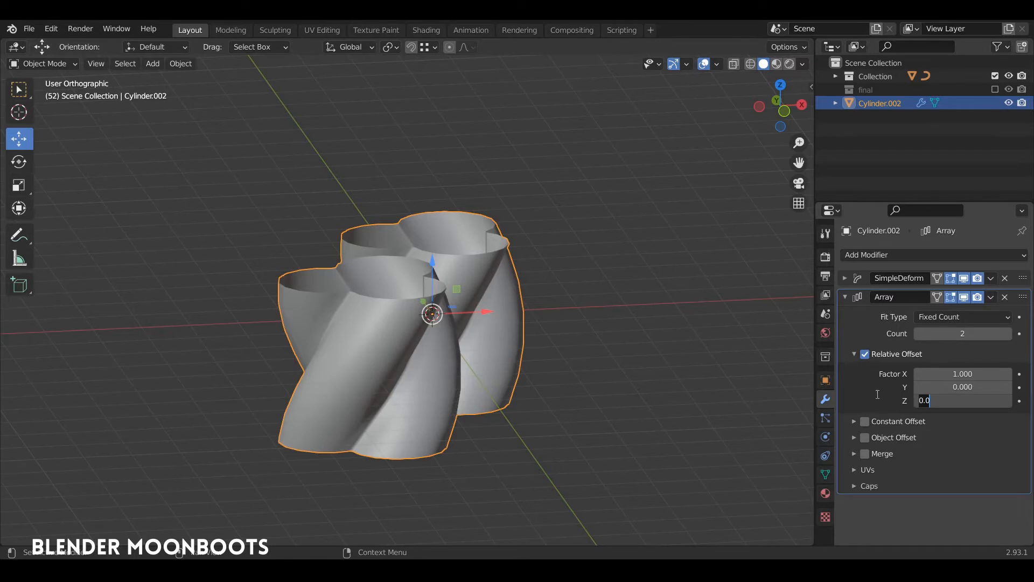
click(959, 374)
text(0)
key(Tab)
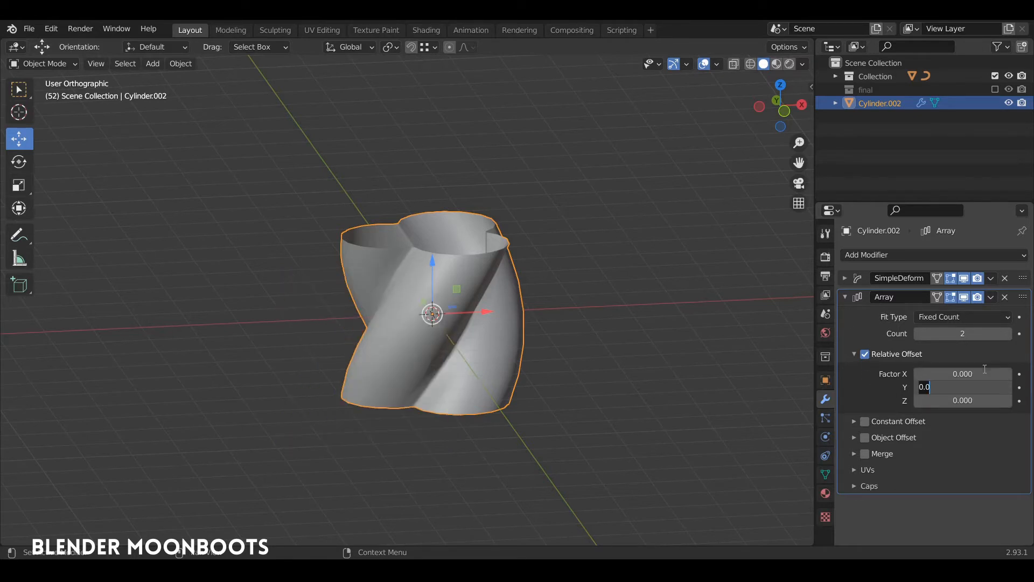
text(0)
key(Tab)
key(Return)
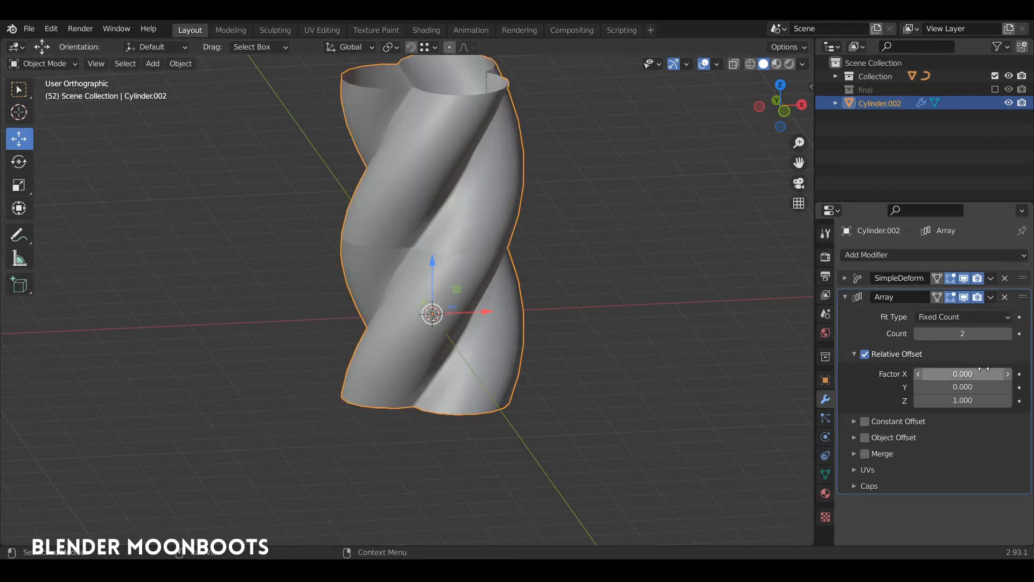
Enable Merge on the array to join the stacked copies at their seam
middle_drag(496, 223, 435, 221)
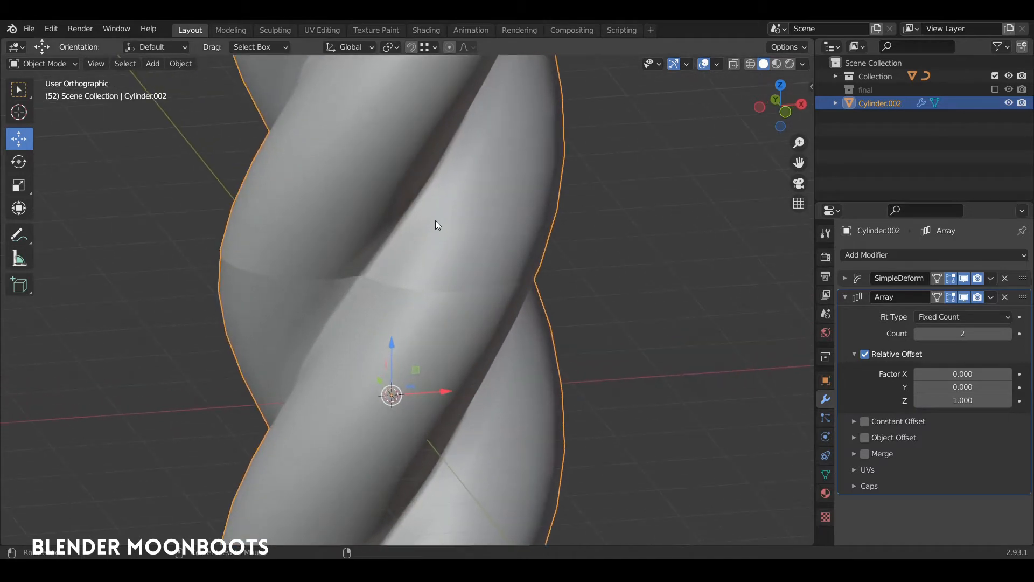
middle_drag(429, 289, 447, 273)
mouse_move(447, 274)
middle_down()
mouse_move(429, 295)
mouse_move(442, 286)
middle_up()
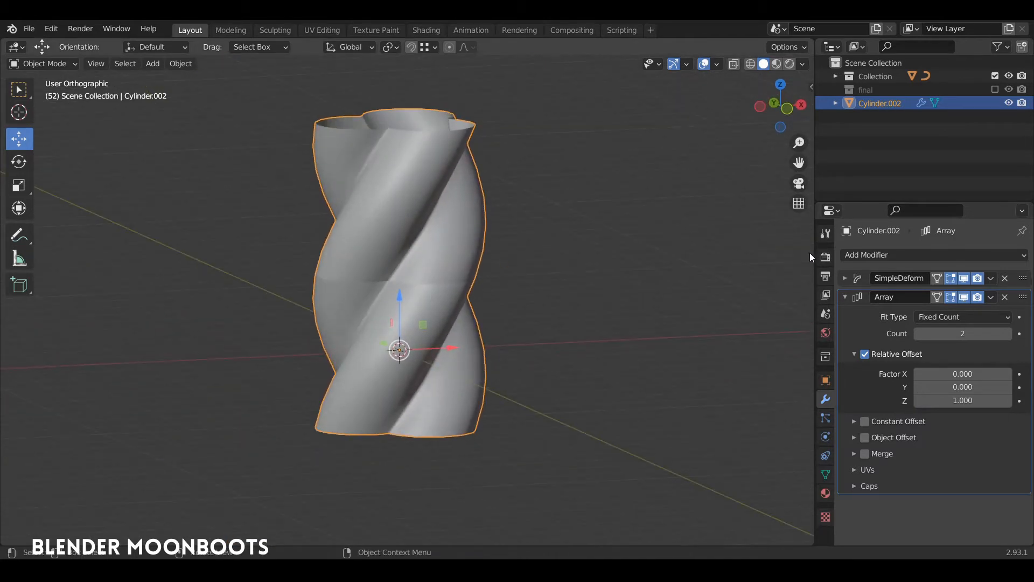
click(864, 454)
Set the array count to 5 to lengthen the twisted column
middle_drag(483, 278, 426, 307)
shift+middle_drag(480, 254, 494, 319)
ctrl+middle_drag(495, 319, 521, 354)
click(1005, 334)
click(1006, 334)
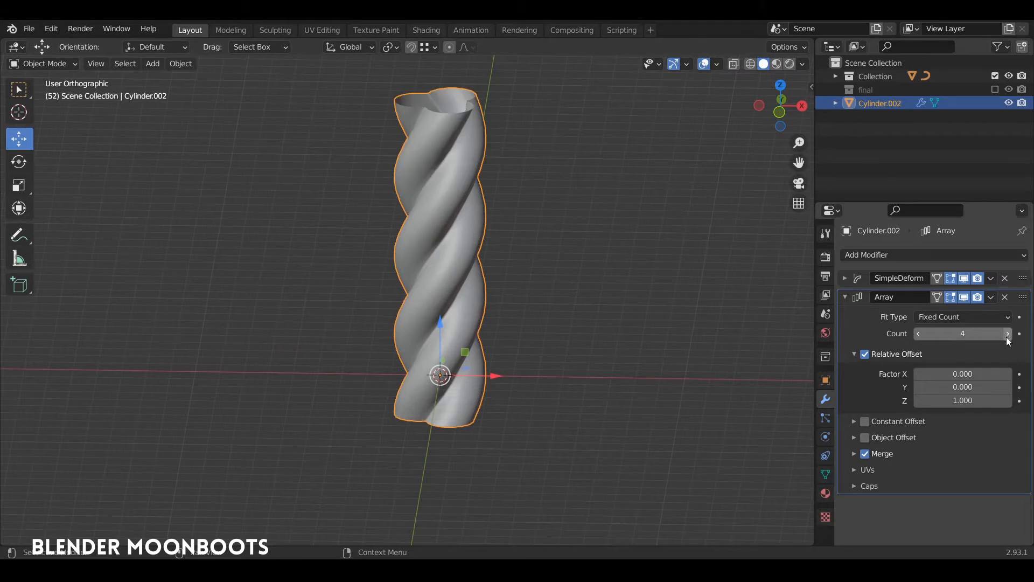
click(1005, 334)
Examine the arrayed twisted column from the front and around its lower end
shift+middle_drag(602, 253, 618, 322)
scroll(589, 340, down, 3)
key(KP_1)
shift+middle_drag(479, 292, 452, 272)
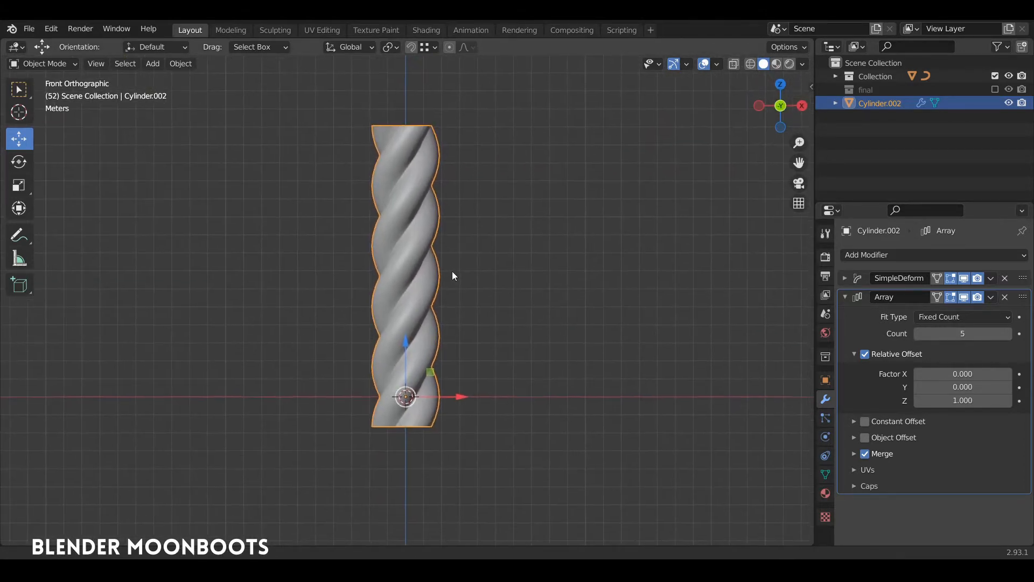
click(453, 272)
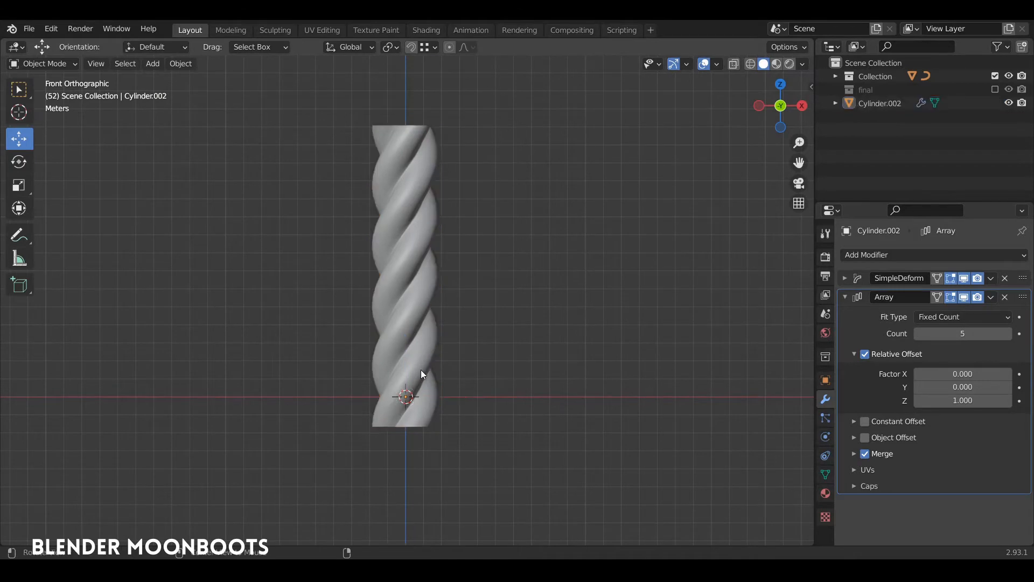
middle_drag(421, 370, 424, 380)
scroll(425, 380, up, 2)
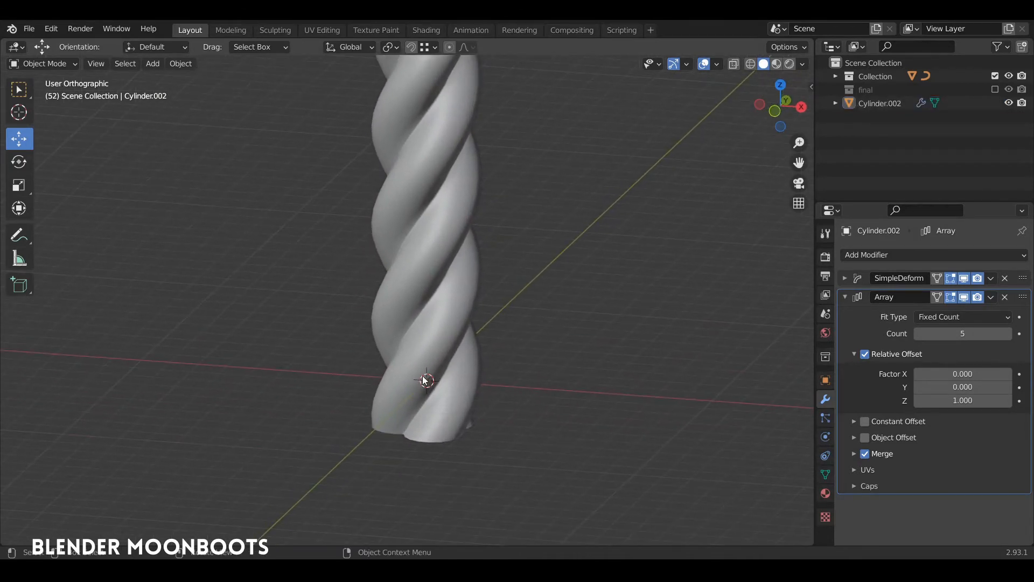
click(454, 350)
middle_drag(455, 348, 451, 376)
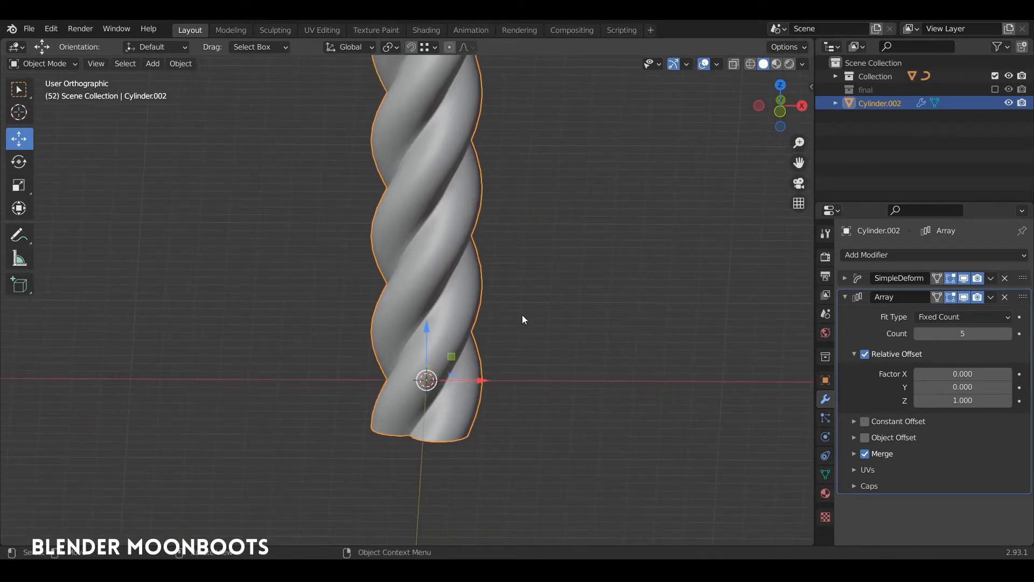
Add a Bezier curve at the world origin and set it to display in front of other objects
key(shift+a)
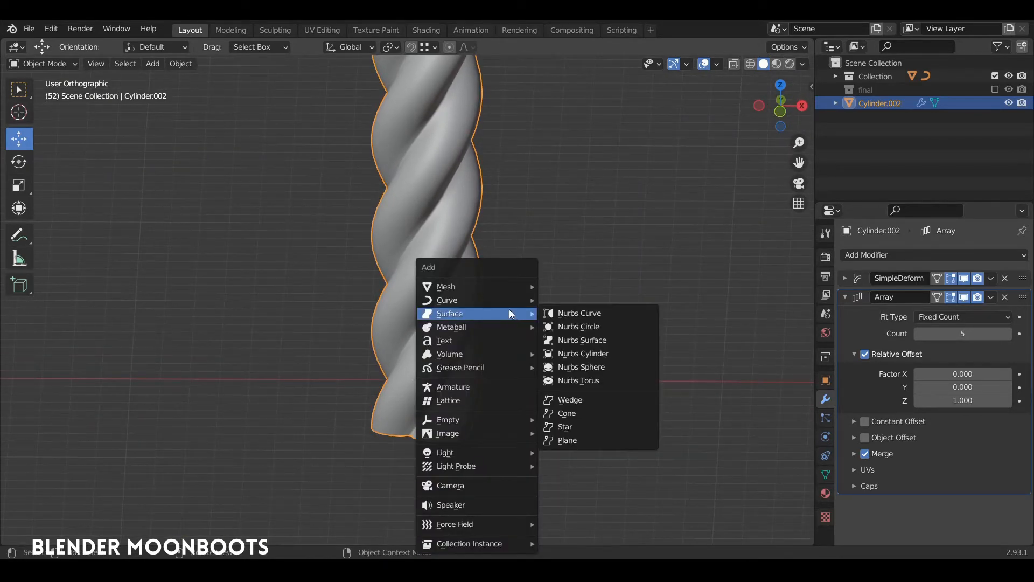
mouse_move(491, 299)
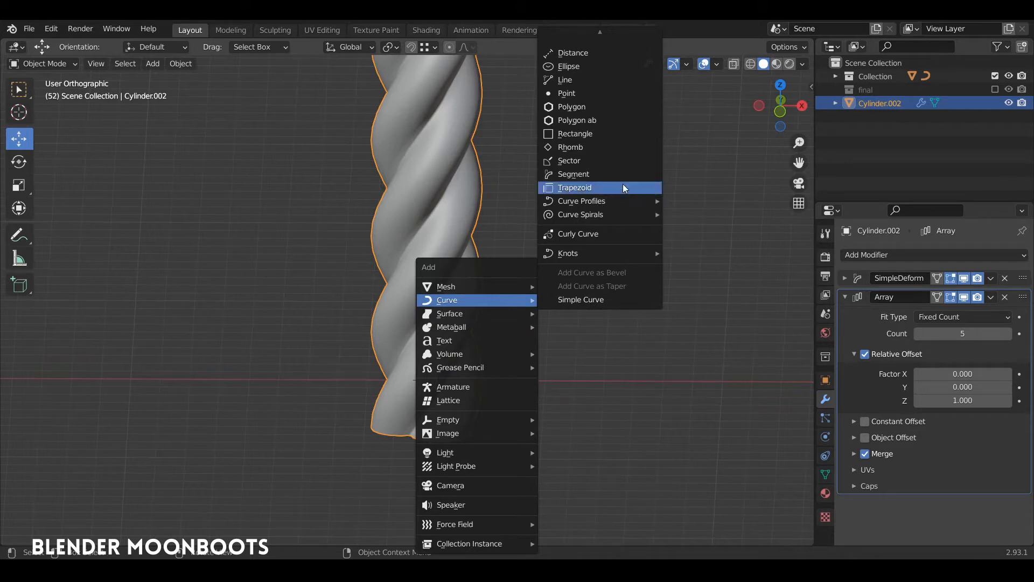
click(585, 38)
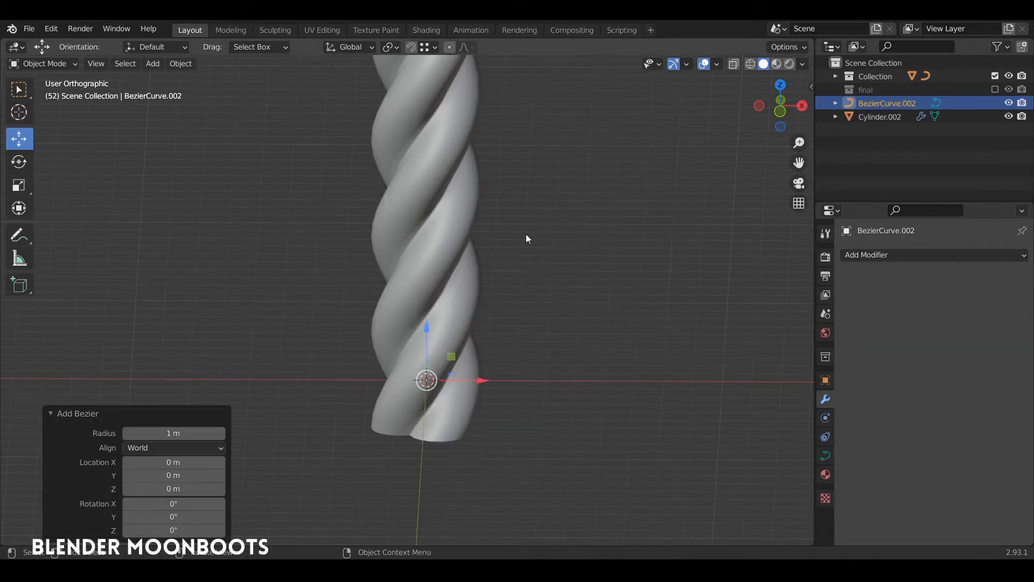
middle_drag(525, 237, 806, 374)
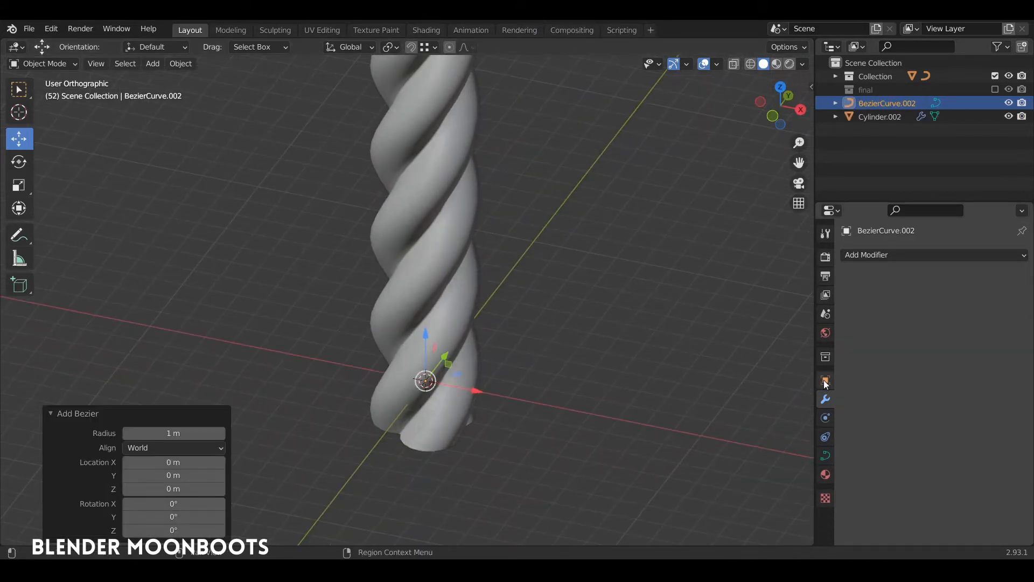
click(825, 381)
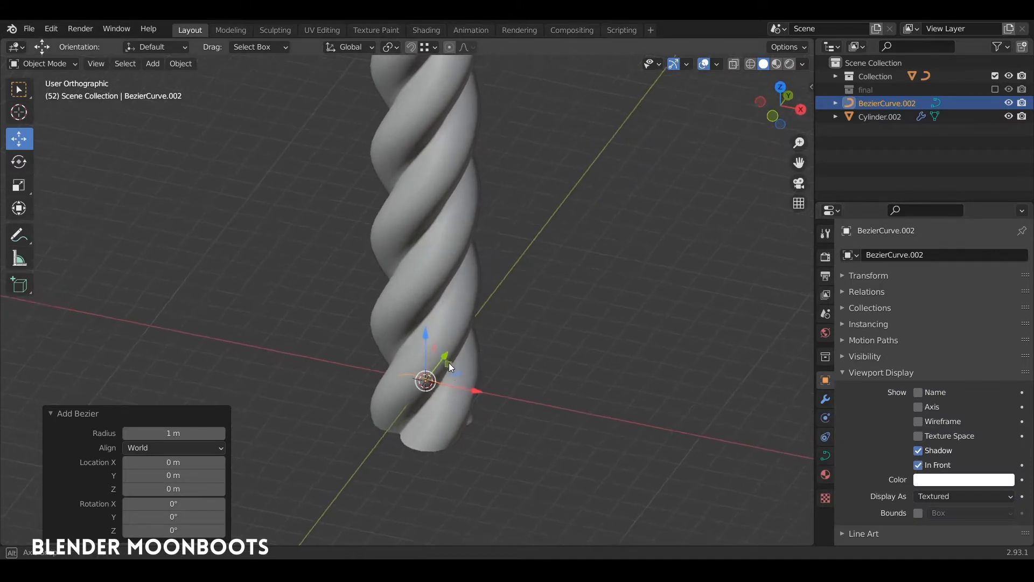
In Edit Mode, rotate the Bezier curve's points 90° around the Y axis so it stands upright
scroll(477, 314, up, 3)
shift+middle_drag(466, 345, 522, 367)
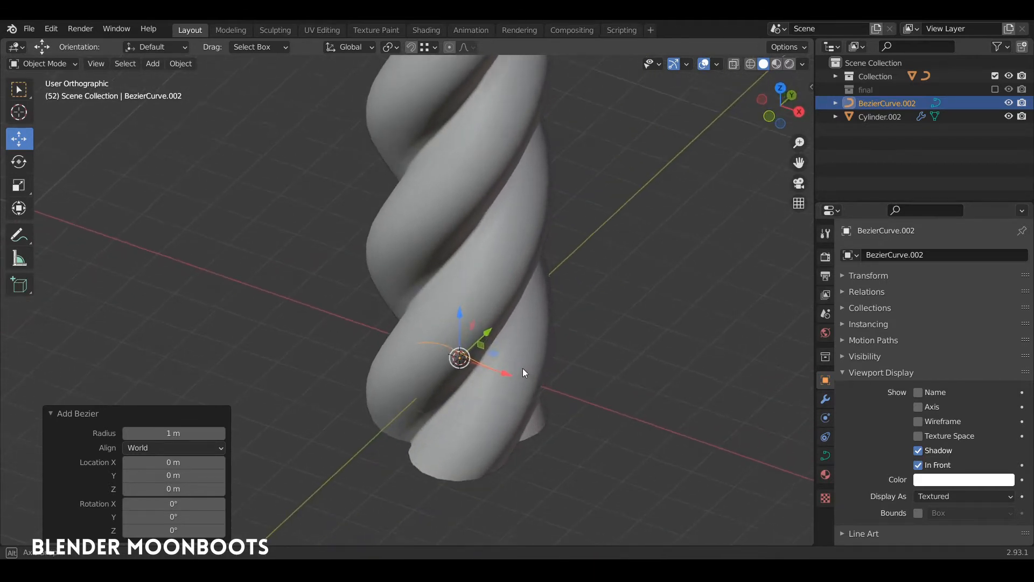
key(Tab)
middle_drag(547, 317, 524, 343)
text(ry)
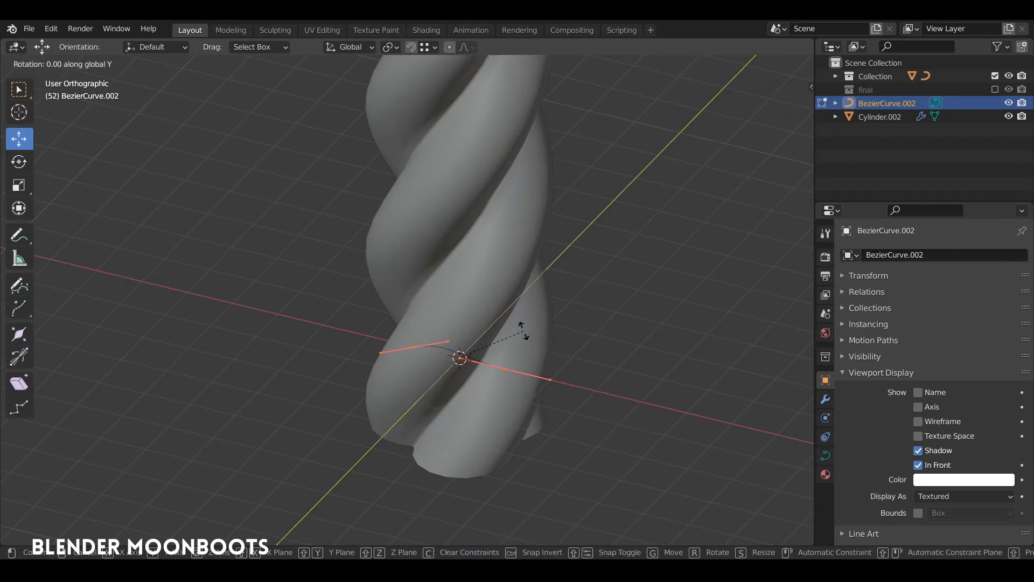
text(90)
key(Return)
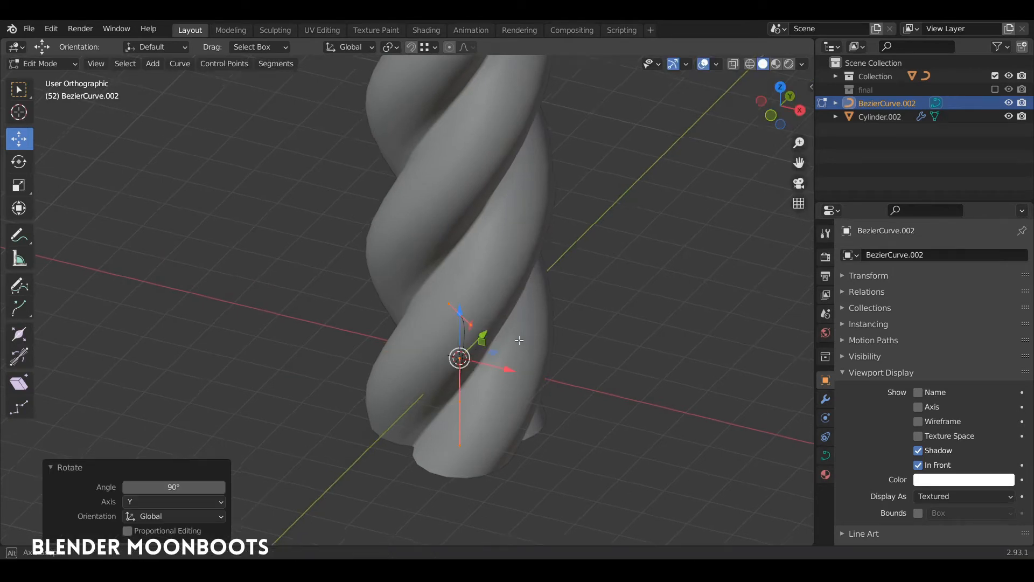
Flatten the curve into a straight vertical line by scaling its points to 0 along Y
middle_drag(485, 318, 462, 297)
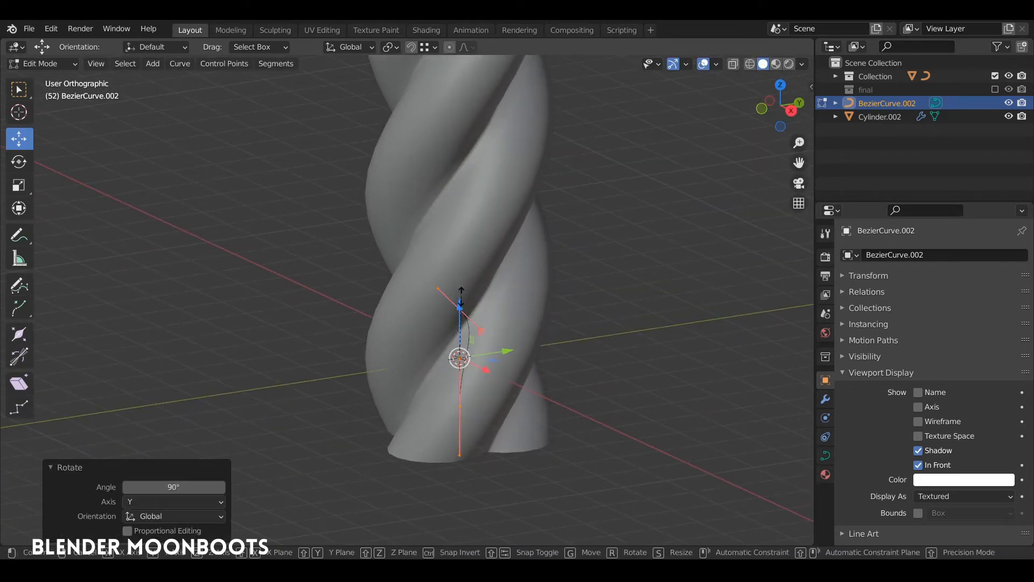
text(sy)
text(0)
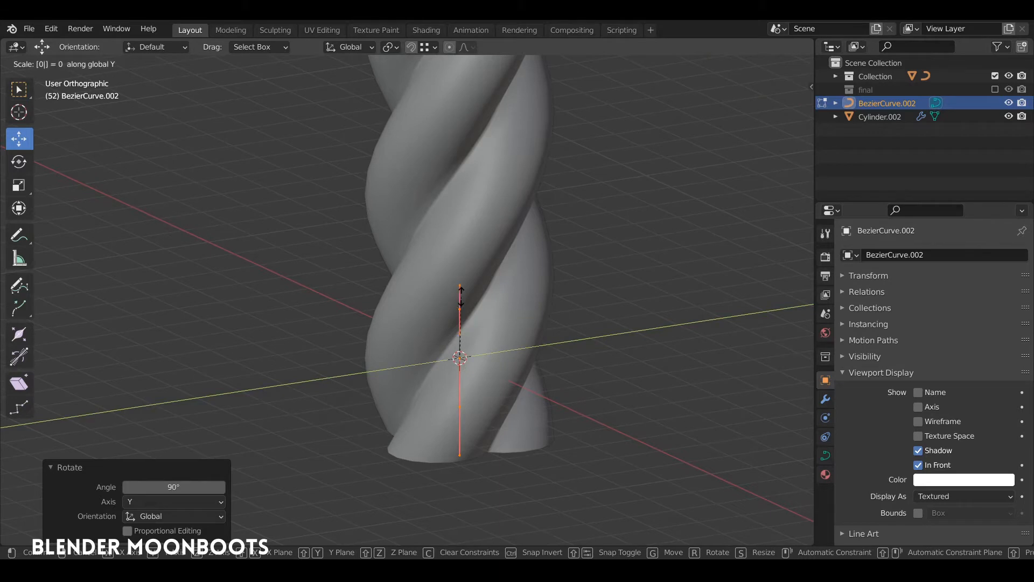
key(Return)
Move the curve's upper control point up about 14.03 m along Z to the top of the column
middle_drag(354, 214, 430, 279)
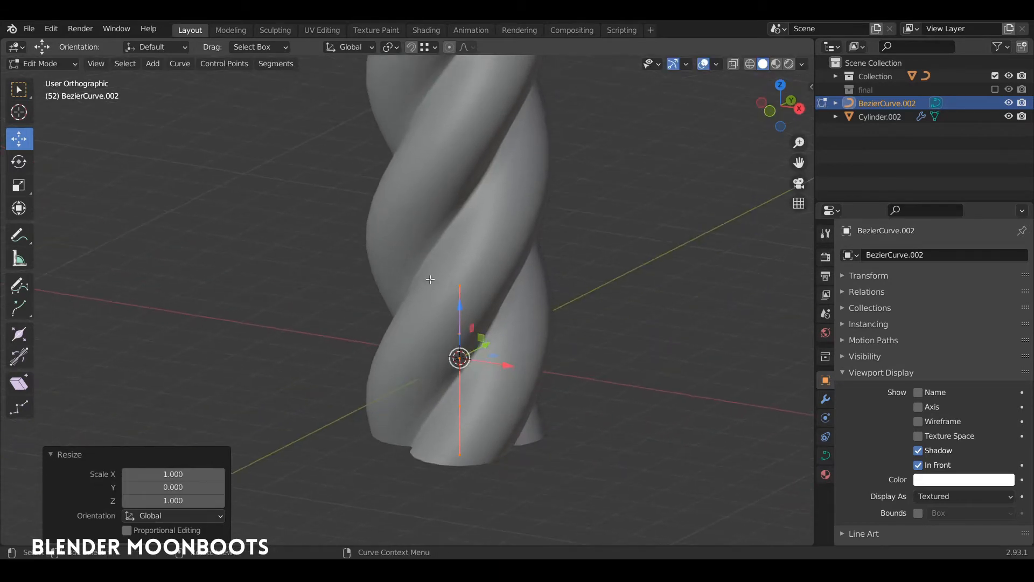
click(455, 311)
ctrl+middle_drag(457, 312, 491, 298)
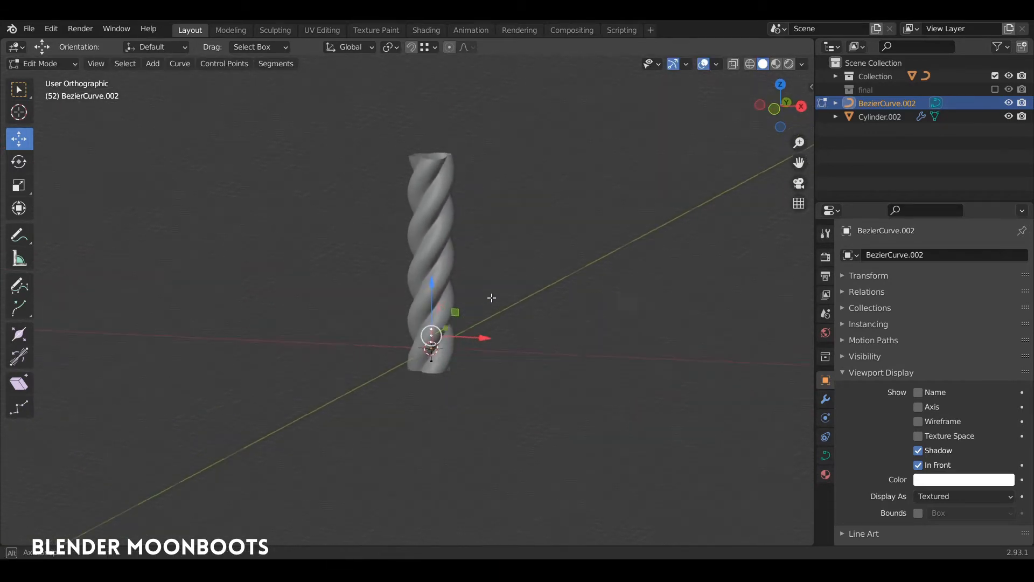
drag(432, 281, 442, 199)
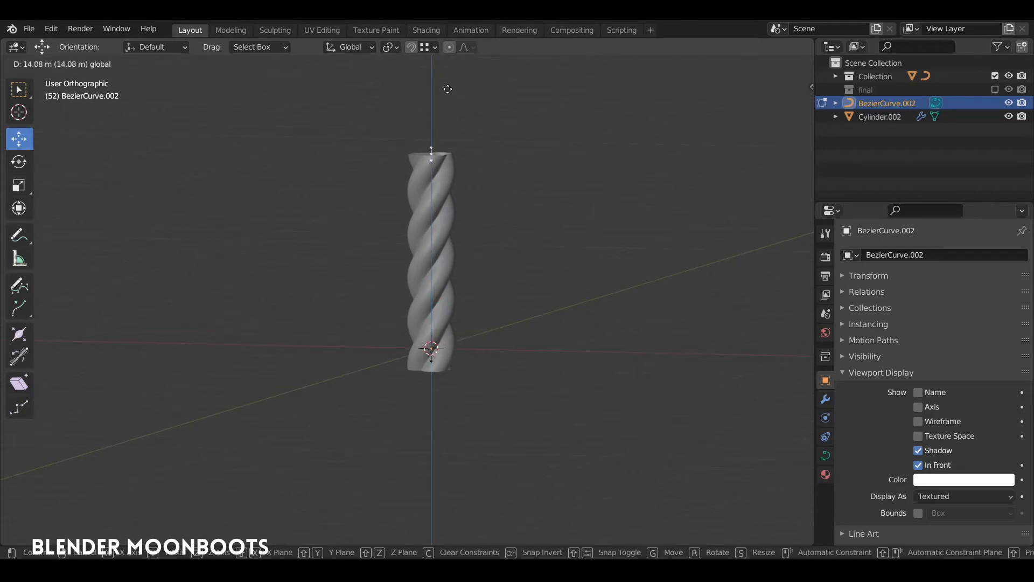
drag(447, 89, 447, 90)
Move the curve's lower control point down about 0.57 m along Z to the base of the column
scroll(431, 242, up, 3)
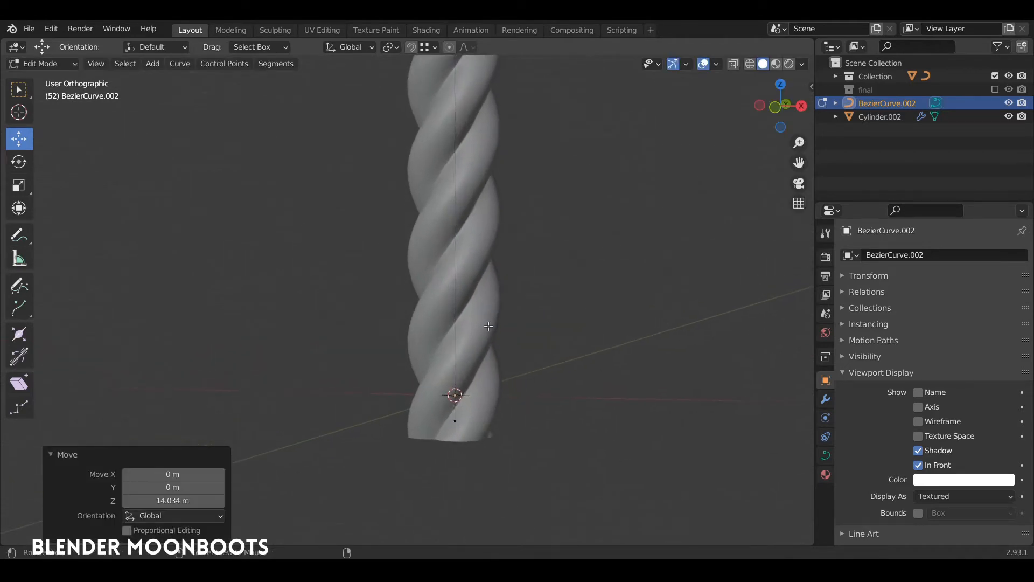
click(456, 418)
mouse_move(474, 389)
middle_down()
mouse_move(495, 398)
mouse_move(510, 376)
mouse_move(468, 382)
middle_up()
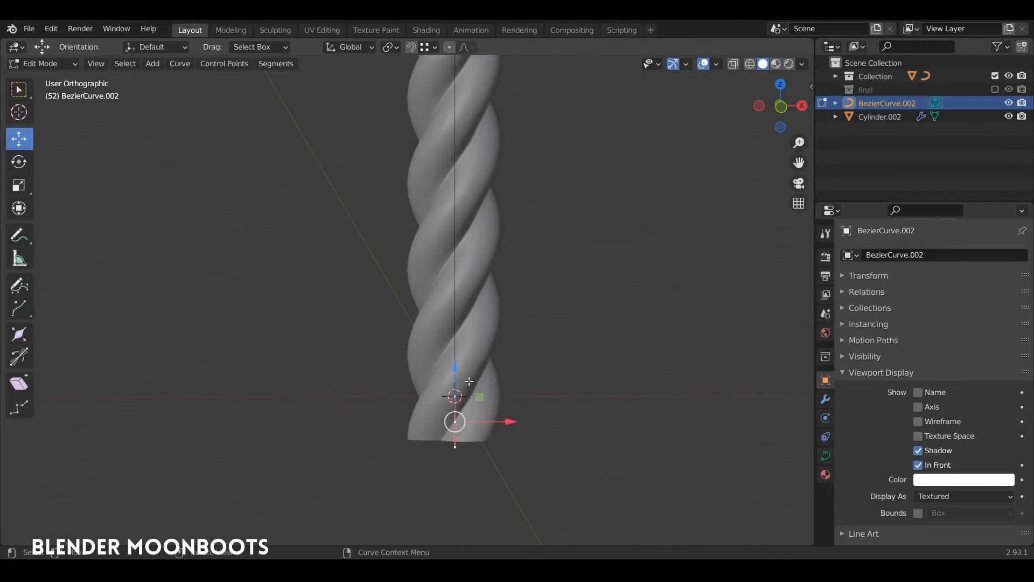
key(KP_1)
drag(456, 374, 451, 385)
Show the curve's normals in the viewport overlays with a length of 0.72
middle_drag(451, 386, 528, 218)
click(716, 64)
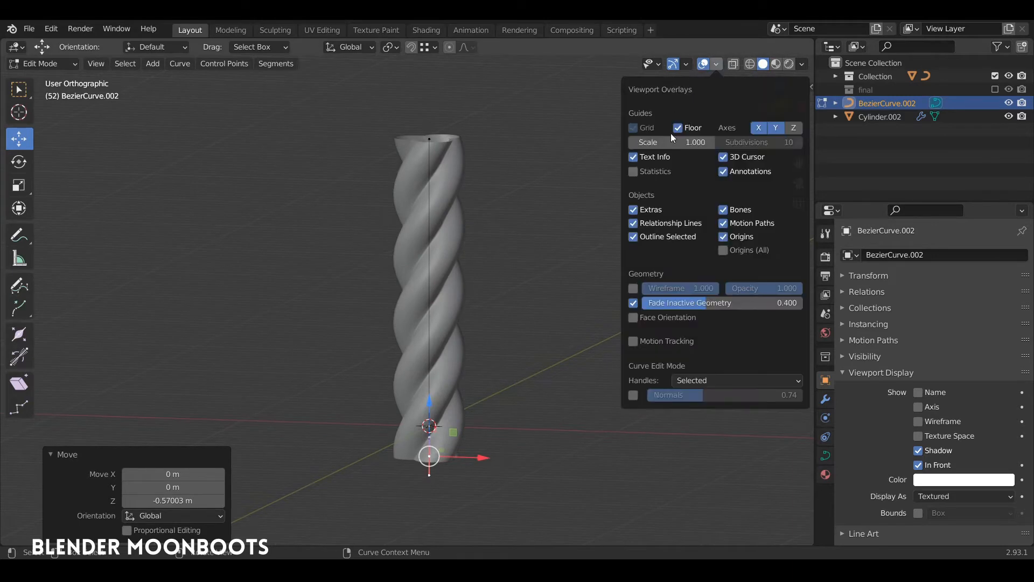
click(632, 396)
click(679, 397)
drag(685, 396, 667, 396)
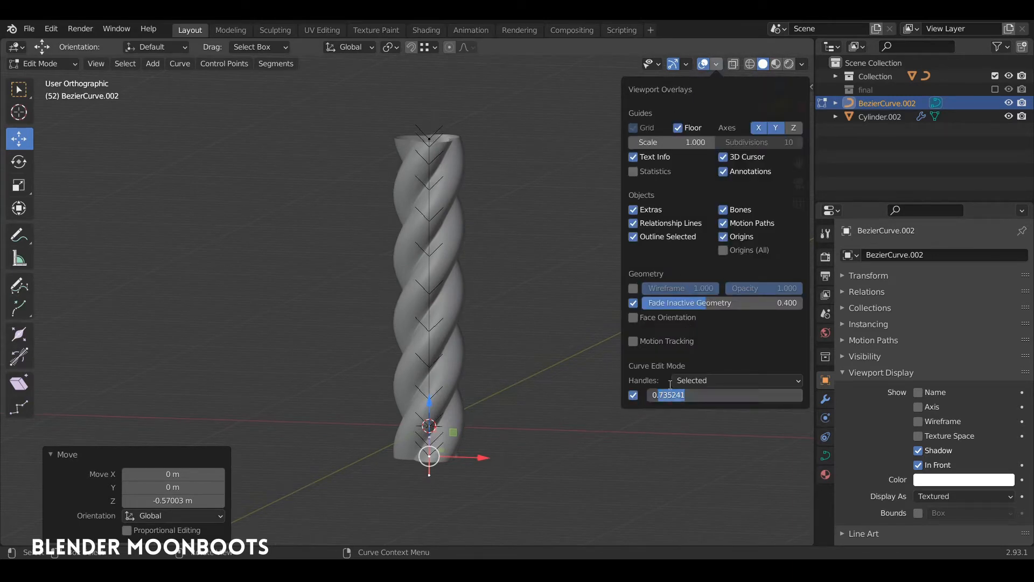
text(72)
key(Return)
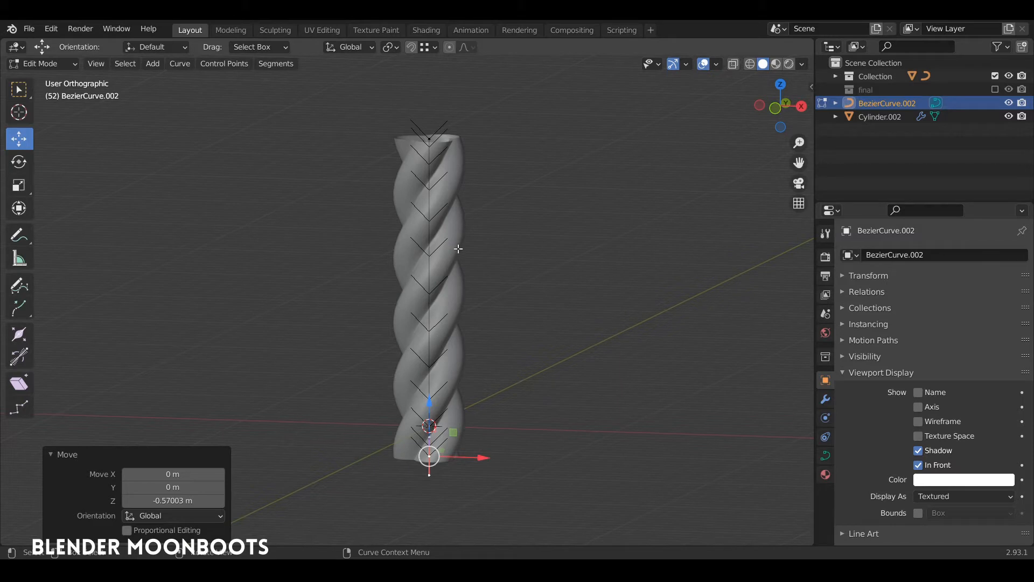
Switch the curve's direction, and return to Object Mode with the normals overlay turned off
right_click(445, 239)
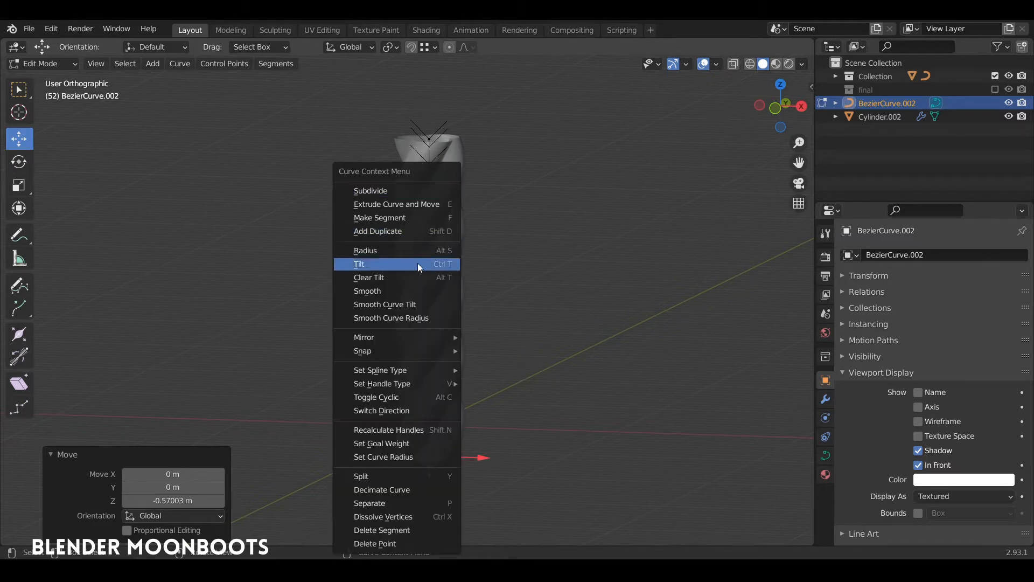
click(415, 410)
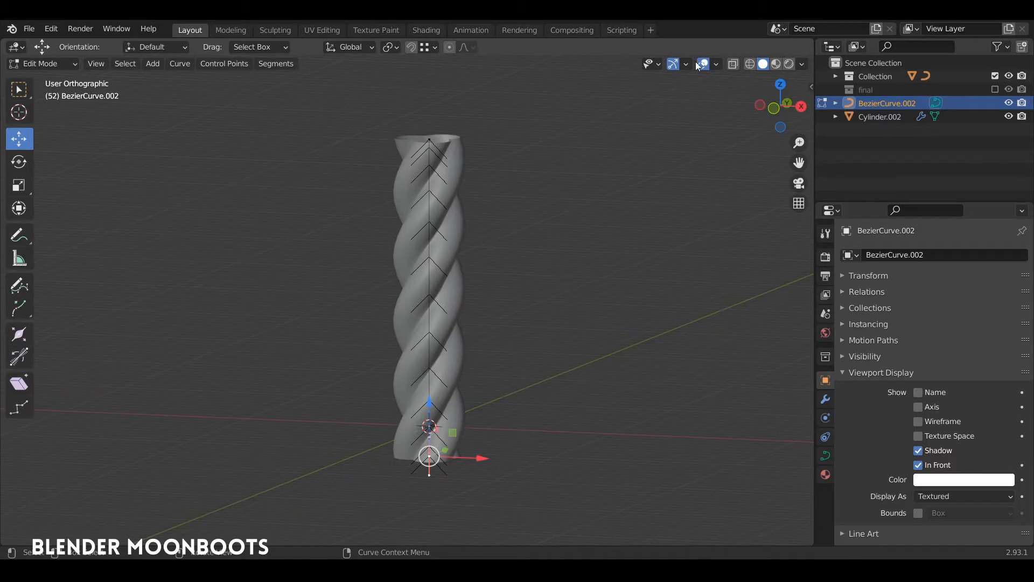
click(716, 64)
click(633, 396)
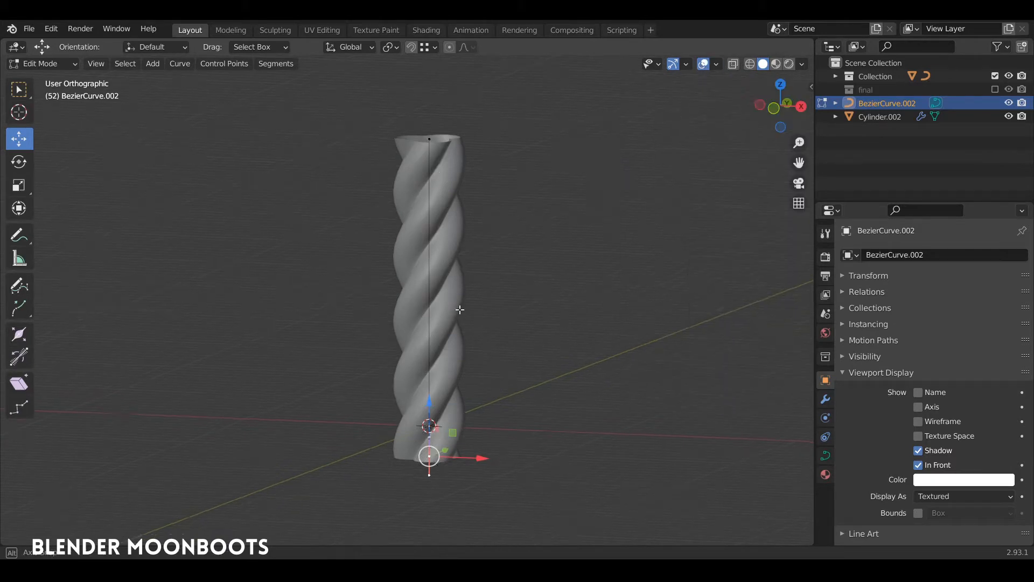
key(Tab)
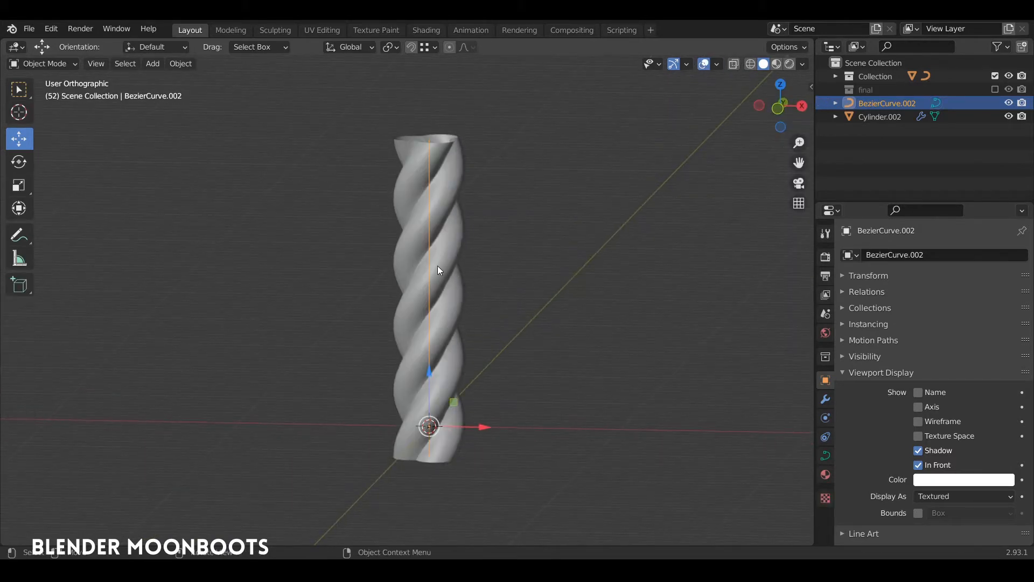
Subdivide the whole curve with one cut, and return to Object Mode
key(Tab)
key(a)
middle_drag(438, 268, 490, 249)
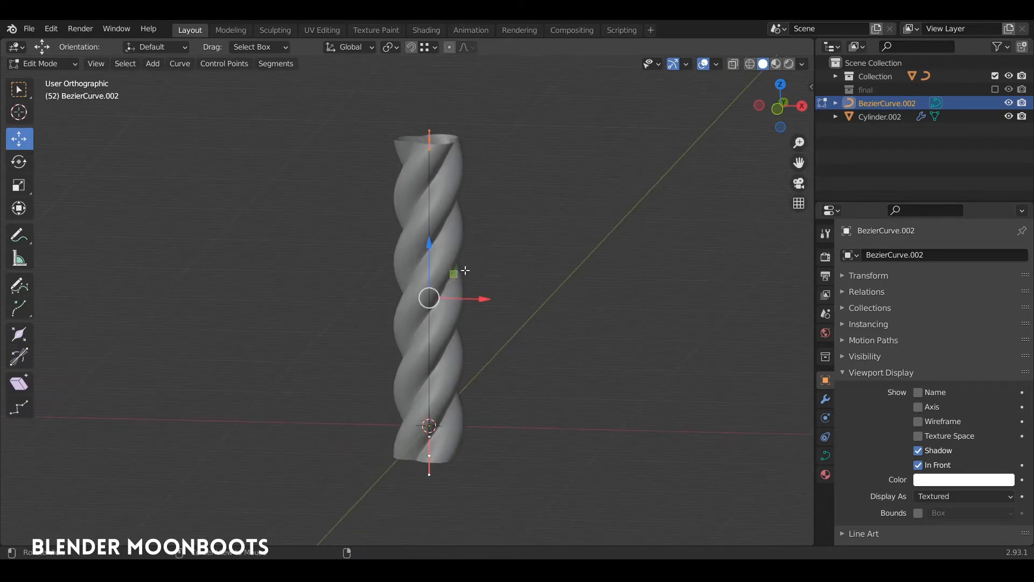
right_click(486, 247)
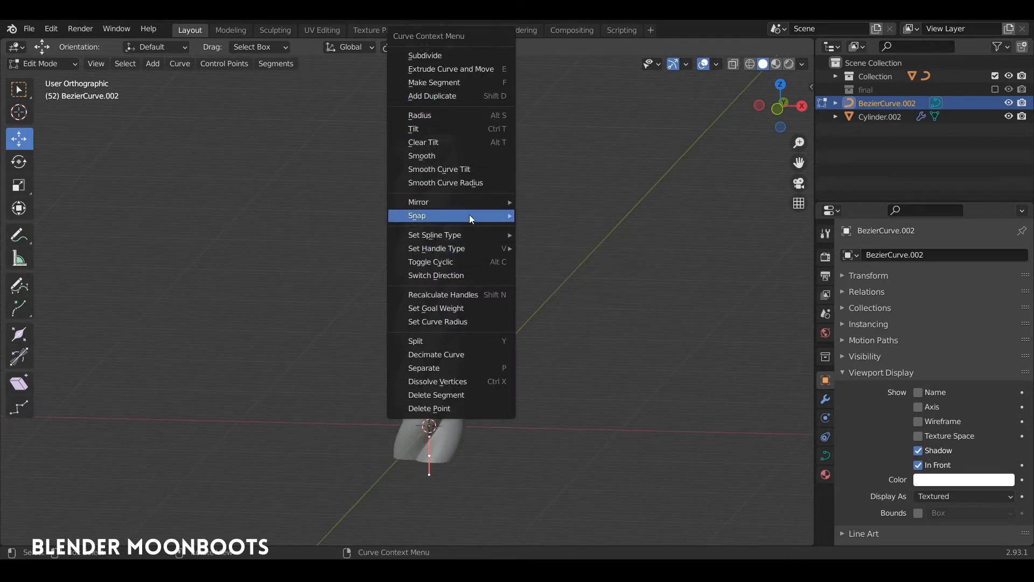
click(425, 55)
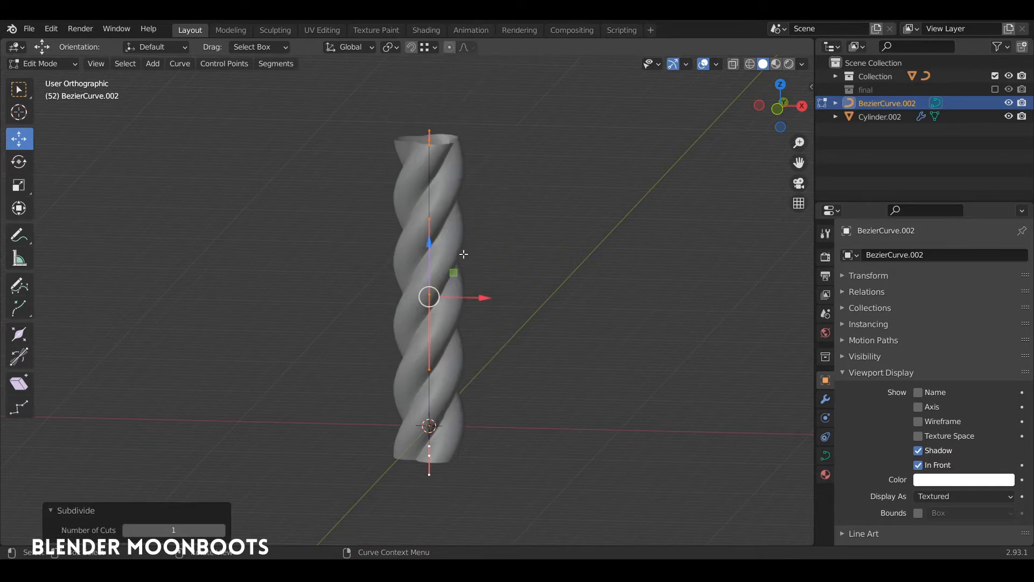
key(ctrl+z)
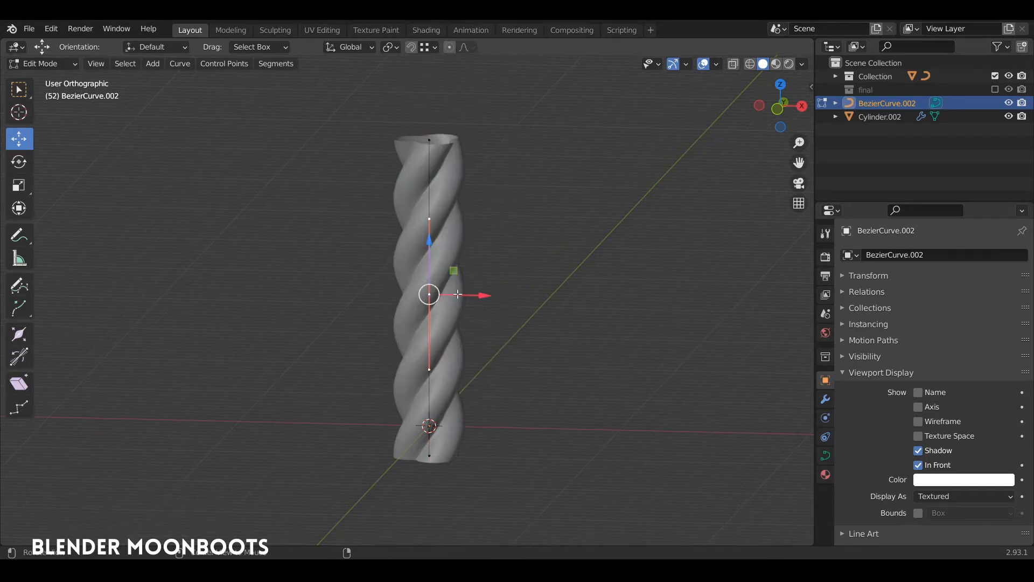
mouse_move(441, 280)
alt+mouse_down()
mouse_move(433, 286)
mouse_move(505, 279)
mouse_move(441, 306)
alt+mouse_up()
key(Tab)
Add a Curve modifier to the rope after its Array, with BezierCurve.002 as the curve object and Z as the deform axis
click(464, 262)
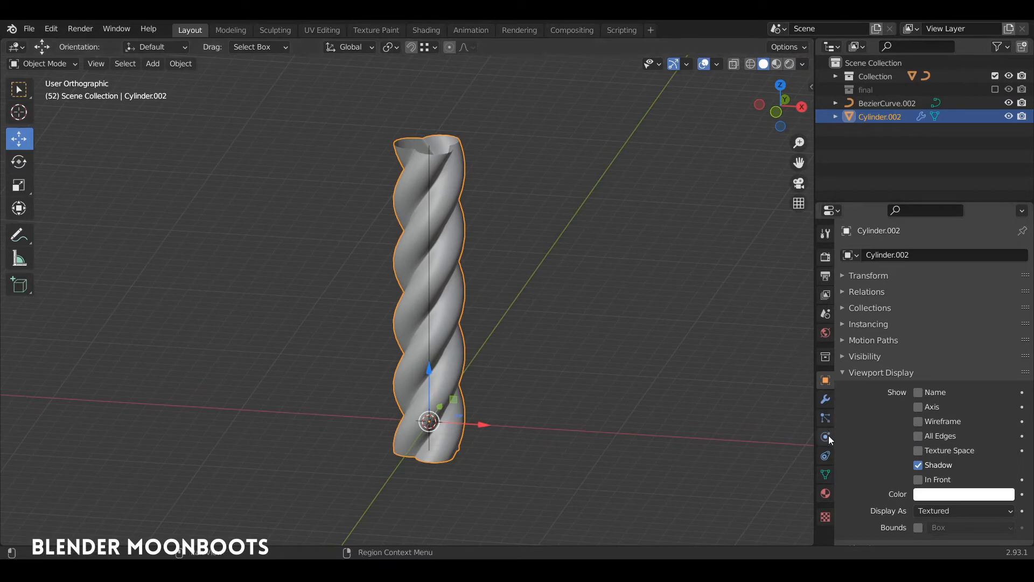
click(825, 399)
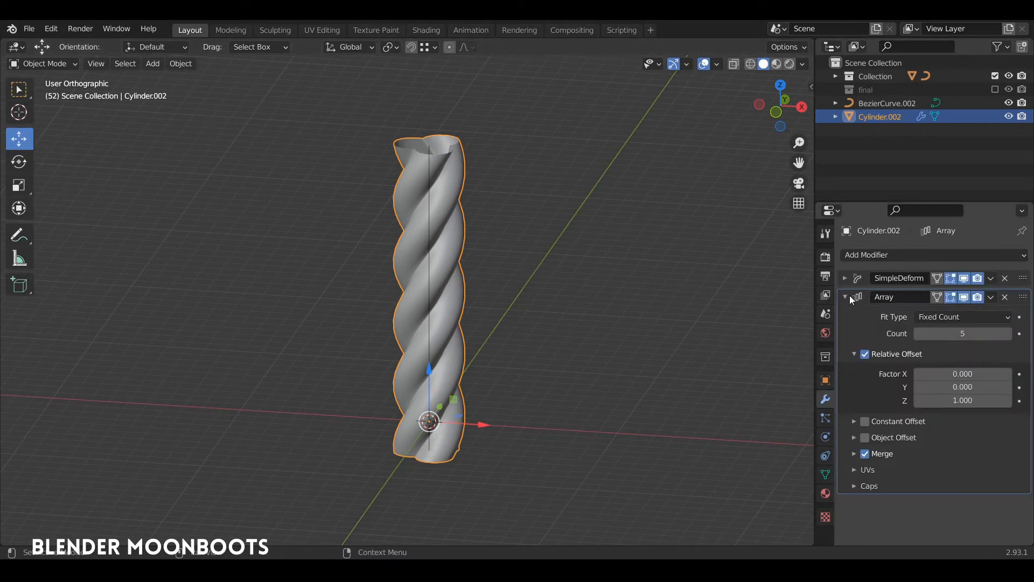
click(850, 297)
click(886, 254)
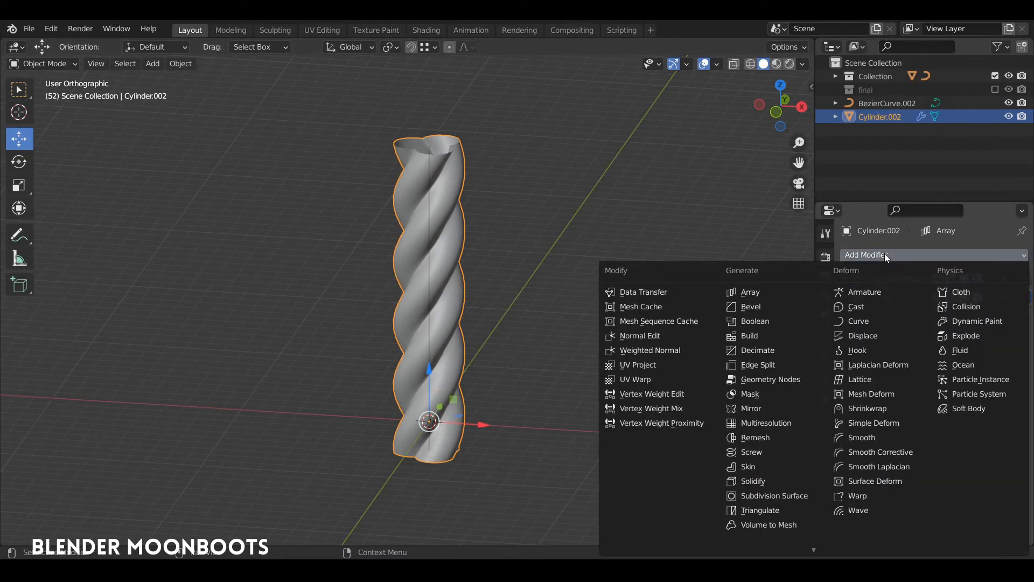
click(858, 325)
click(1005, 335)
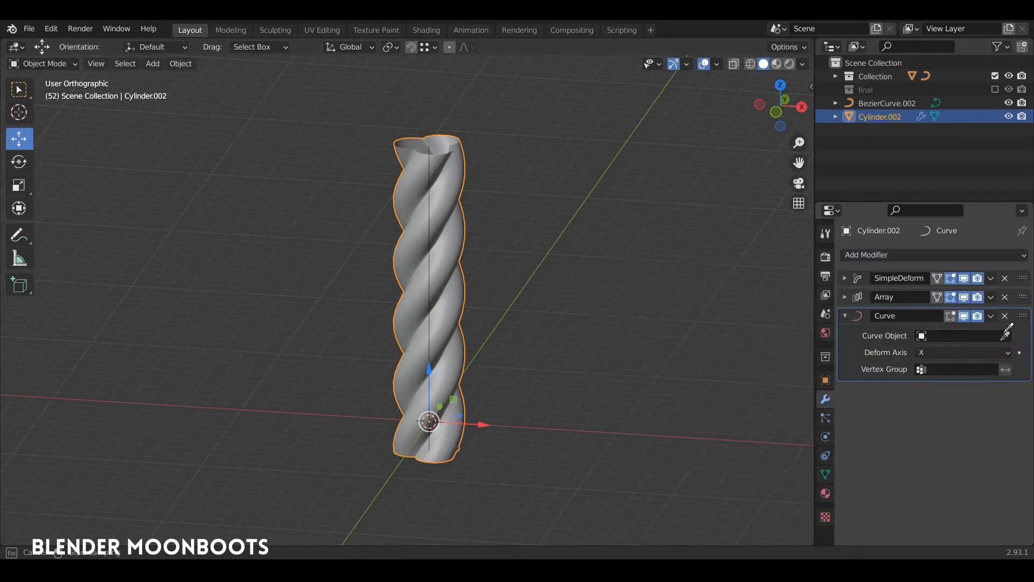
click(433, 190)
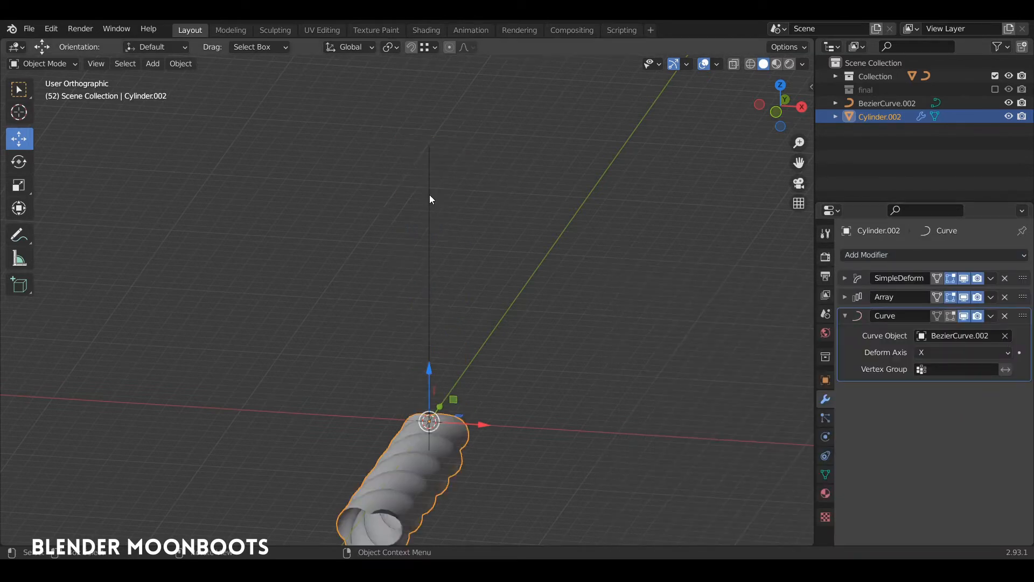
click(934, 351)
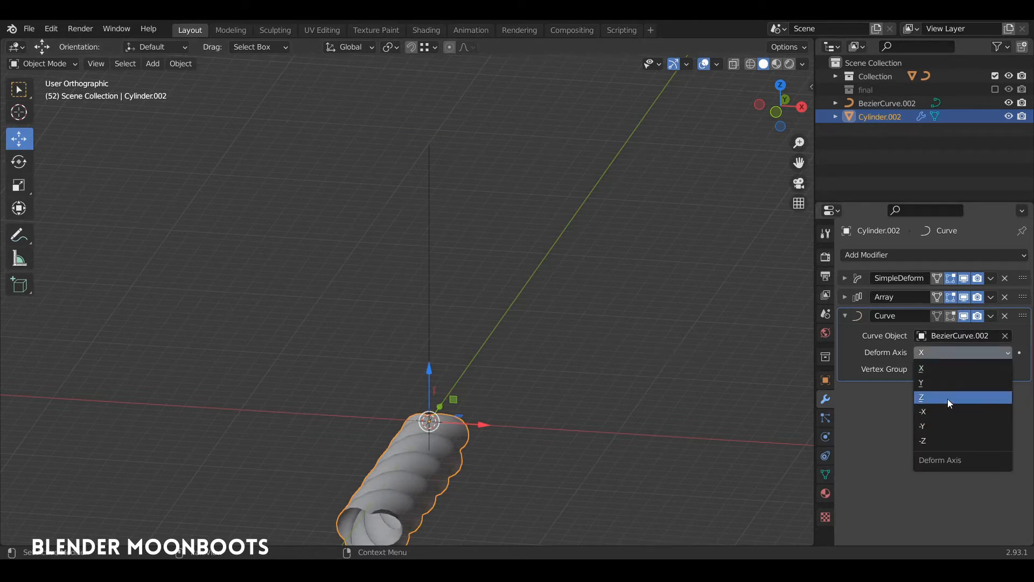
click(948, 399)
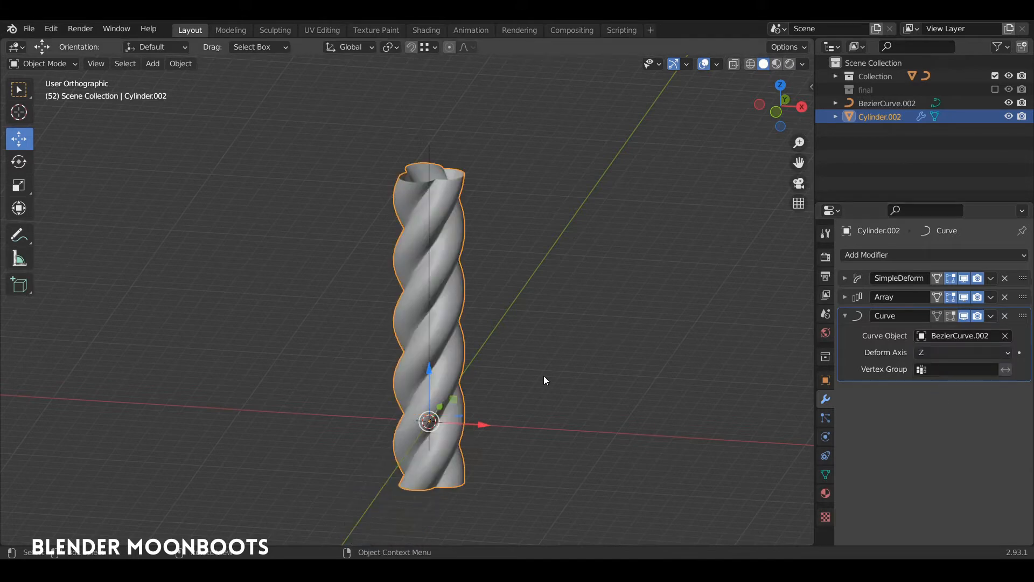
middle_drag(455, 294, 450, 322)
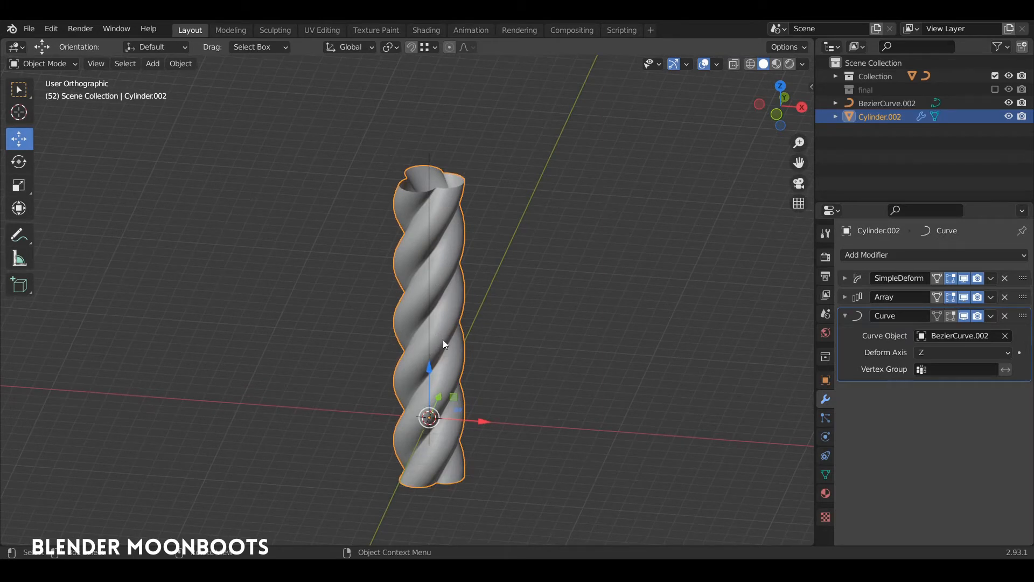
click(431, 305)
key(Tab)
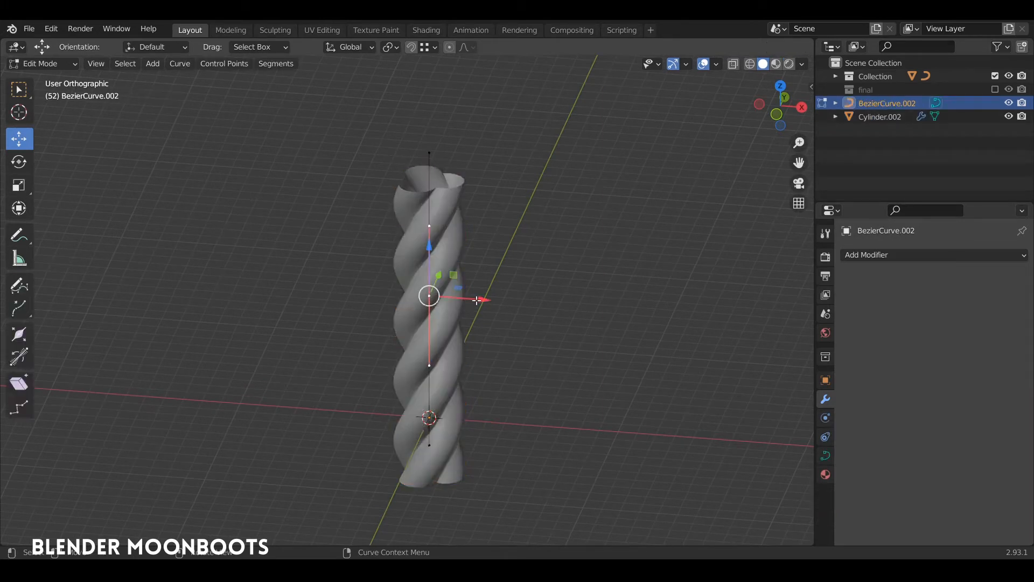
drag(478, 301, 464, 333)
right_click(474, 324)
right_click(464, 333)
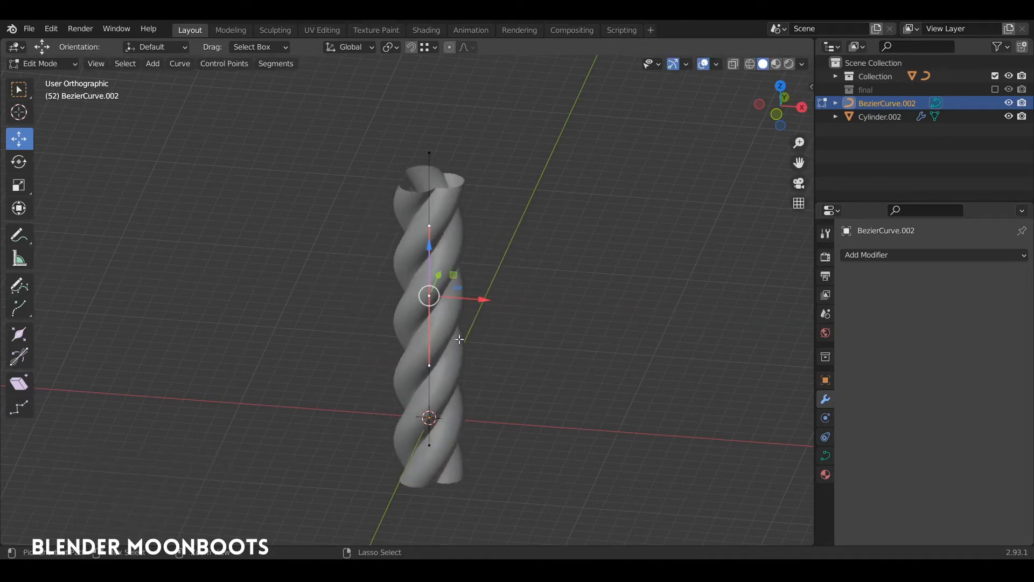
In front view and Object Mode, move the rope up along Z so its base sits just above the curve's lower end
middle_drag(462, 339, 486, 319)
key(KP_1)
key(Tab)
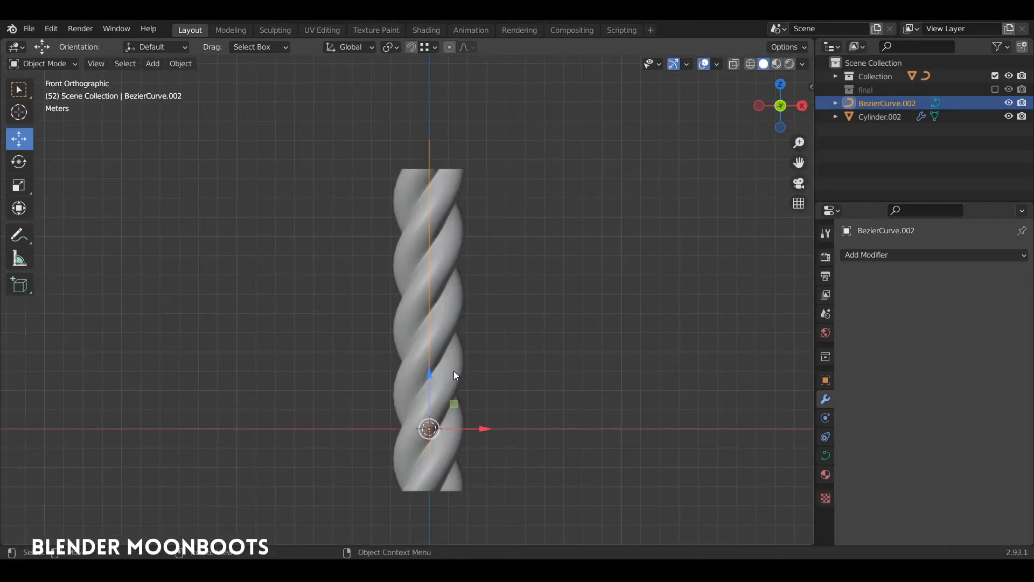
click(435, 363)
drag(434, 363, 474, 289)
Extrude the curve's upper end point about 6.13 m along X and 3.99 m up along Z
click(430, 296)
key(Tab)
click(428, 295)
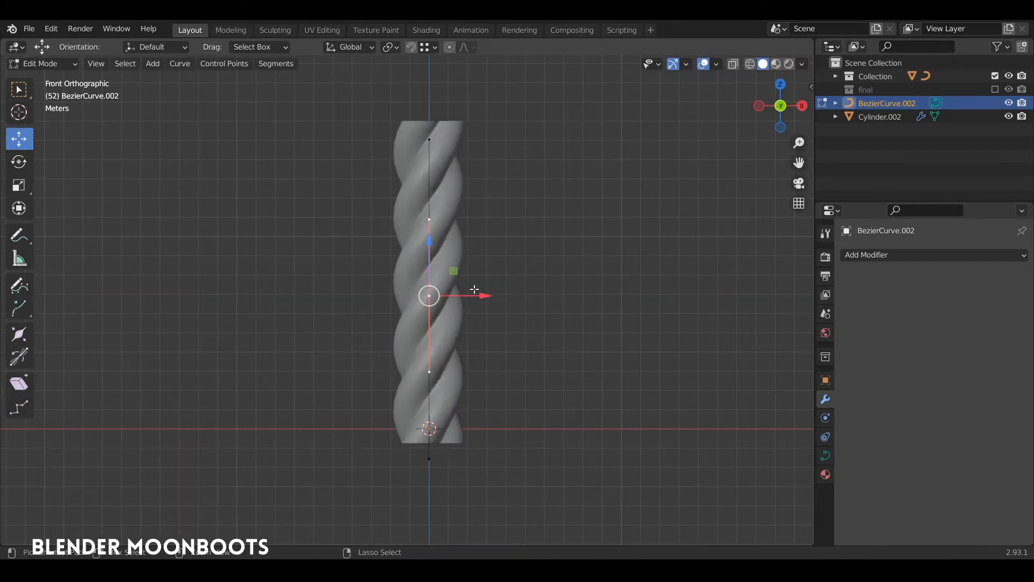
ctrl+middle_drag(478, 261, 498, 247)
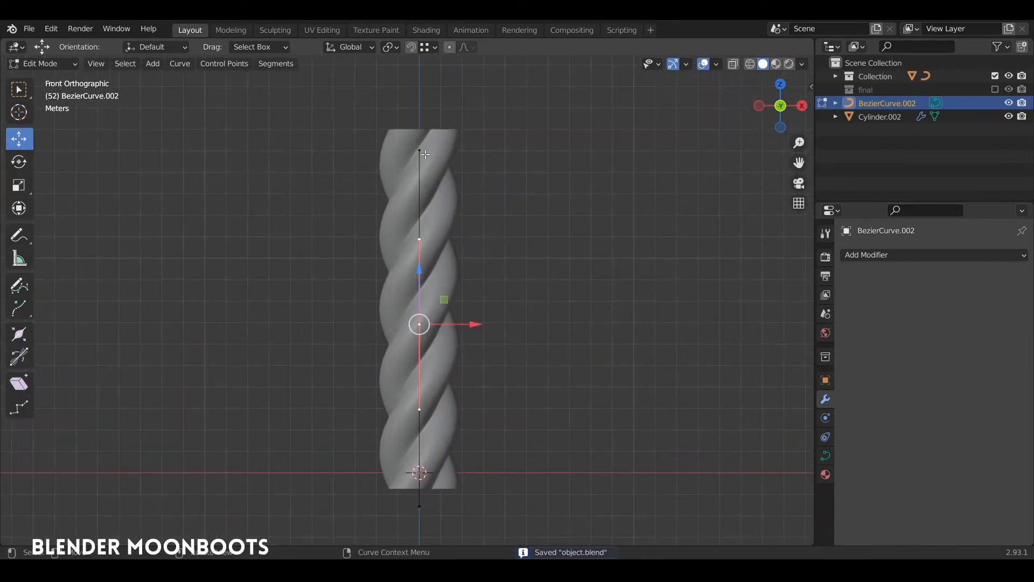
click(422, 152)
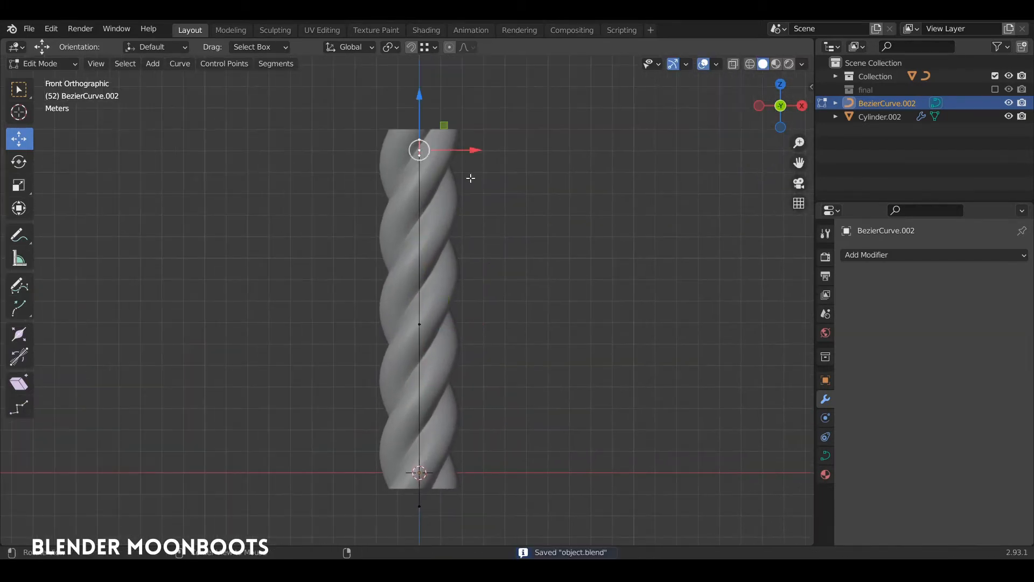
shift+middle_drag(470, 178, 417, 253)
key(e)
click(530, 141)
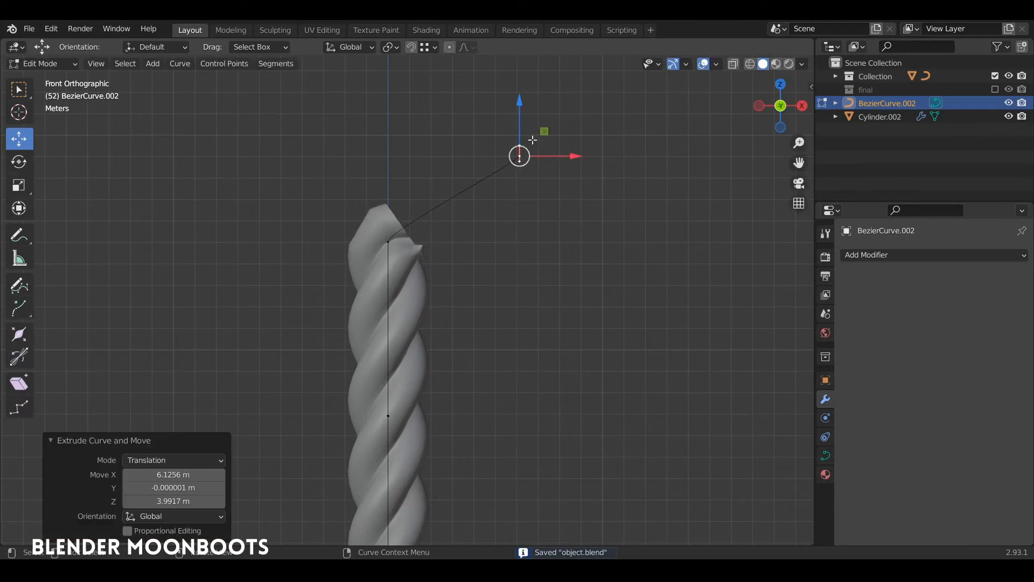
Rotate the extruded end point's handles about 98.8° and scale them up to round the bend
key(r)
click(549, 217)
key(s)
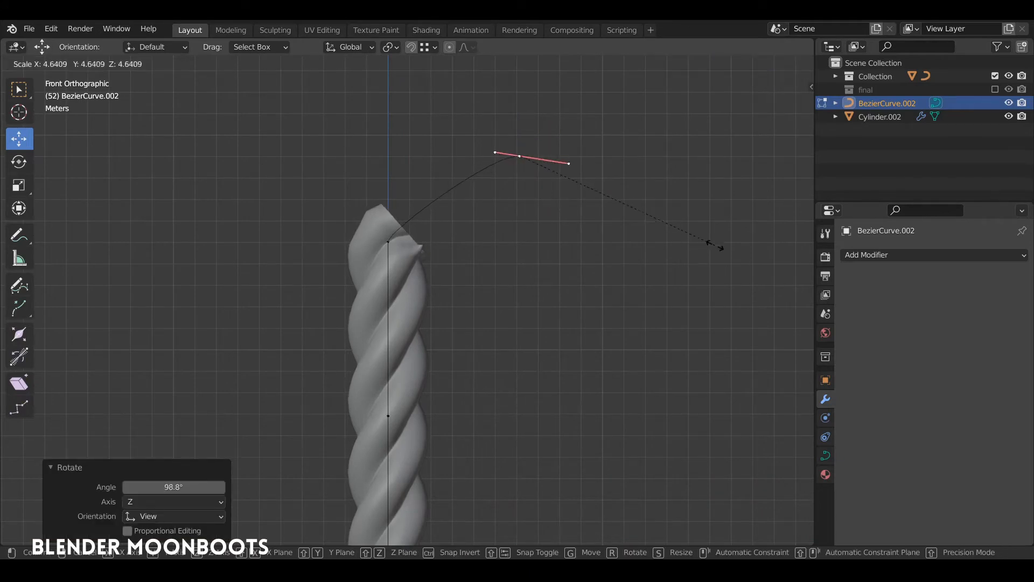
click(753, 277)
Rotate the handles of the control point at the top of the column about 27.7° and enlarge them, finishing with a scale of 2.407
click(390, 233)
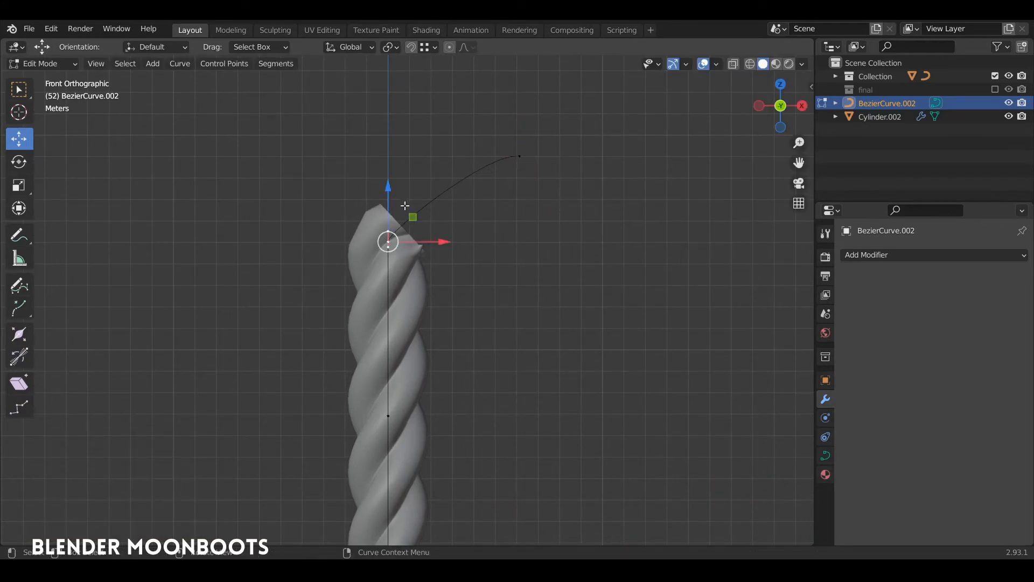
key(r)
click(422, 201)
key(s)
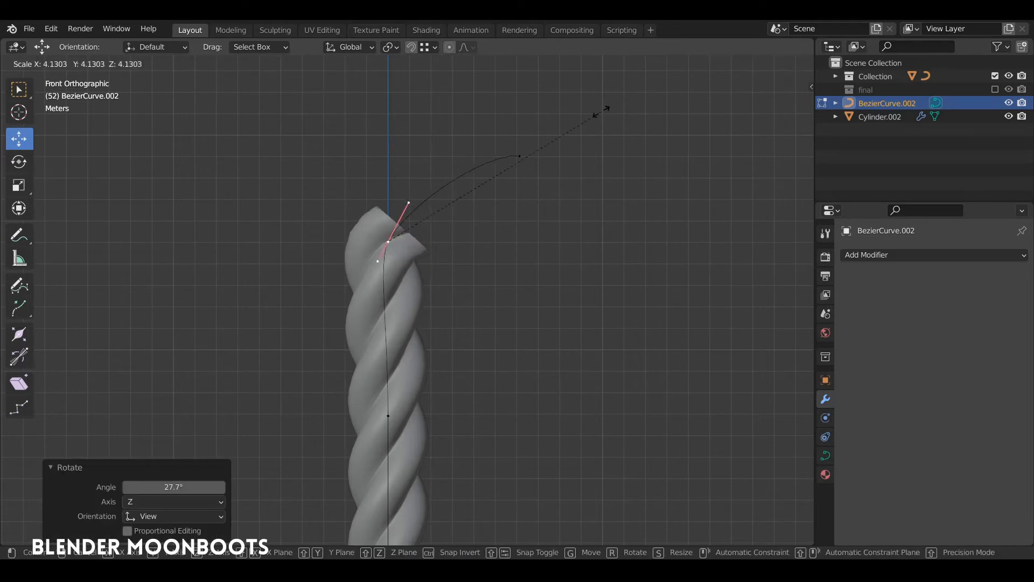
click(669, 98)
key(s)
click(598, 99)
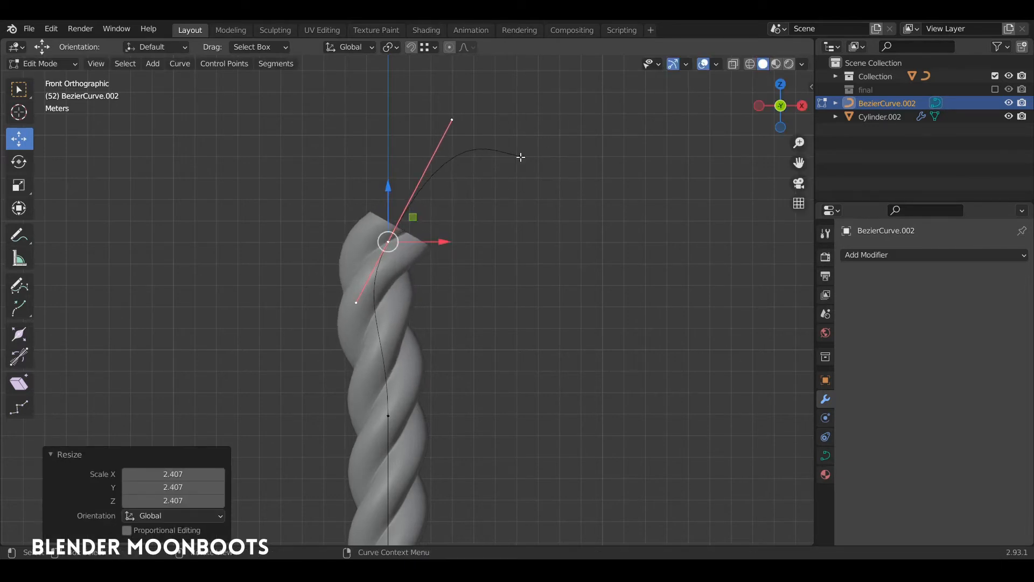
Move the curve's end point about 2.74 m along X and 1.10 m down, and rotate its handles about 24.5°
click(520, 156)
key(g)
click(591, 177)
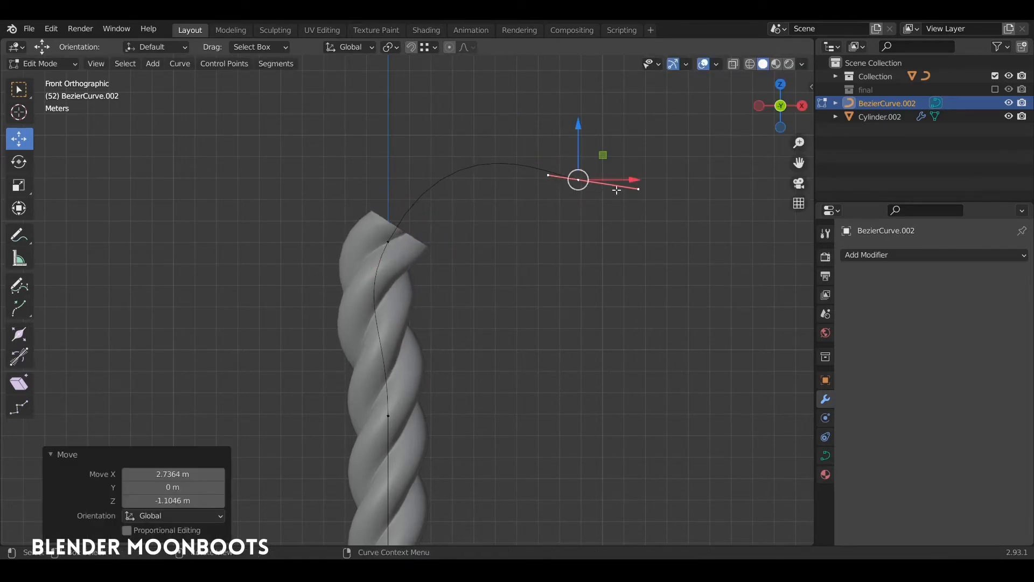
key(r)
click(642, 223)
Extrude another curve point about 0.78 m along X and 7.03 m down, and rotate its handles to continue the hook
key(g)
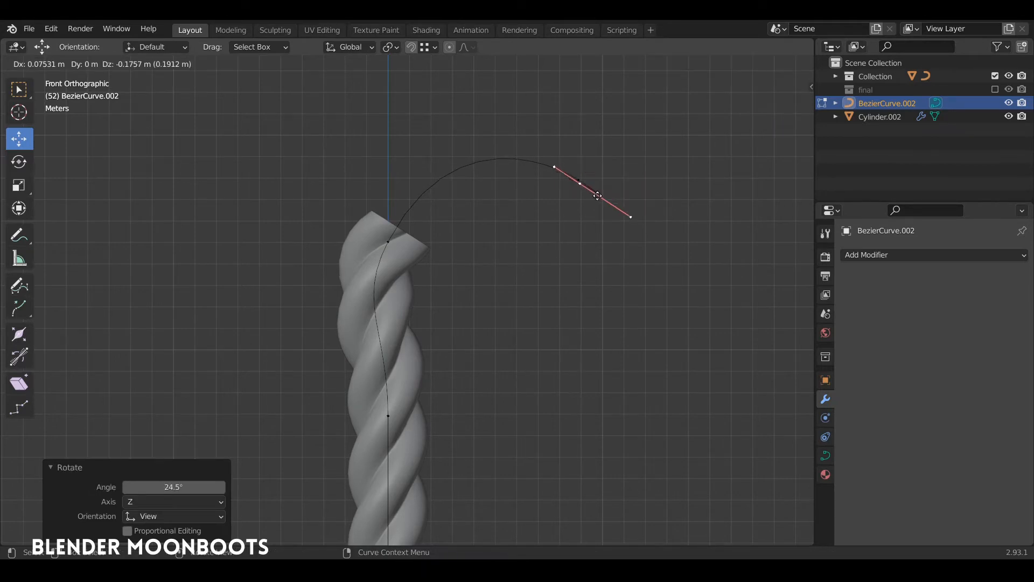
click(603, 341)
key(r)
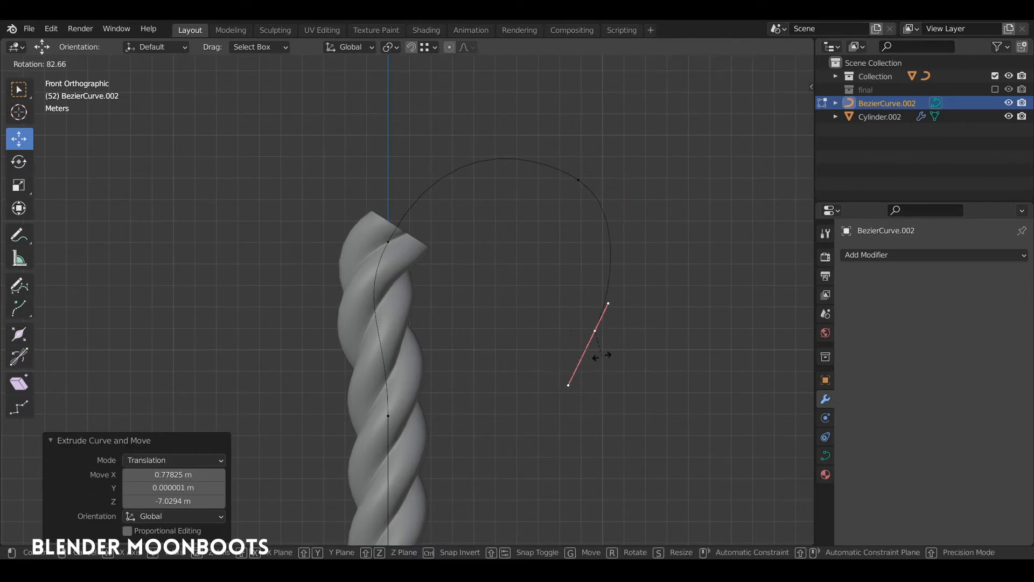
click(595, 352)
key(Tab)
Set the rope's Array modifier count to 10 so the rope follows the hooked curve
click(413, 278)
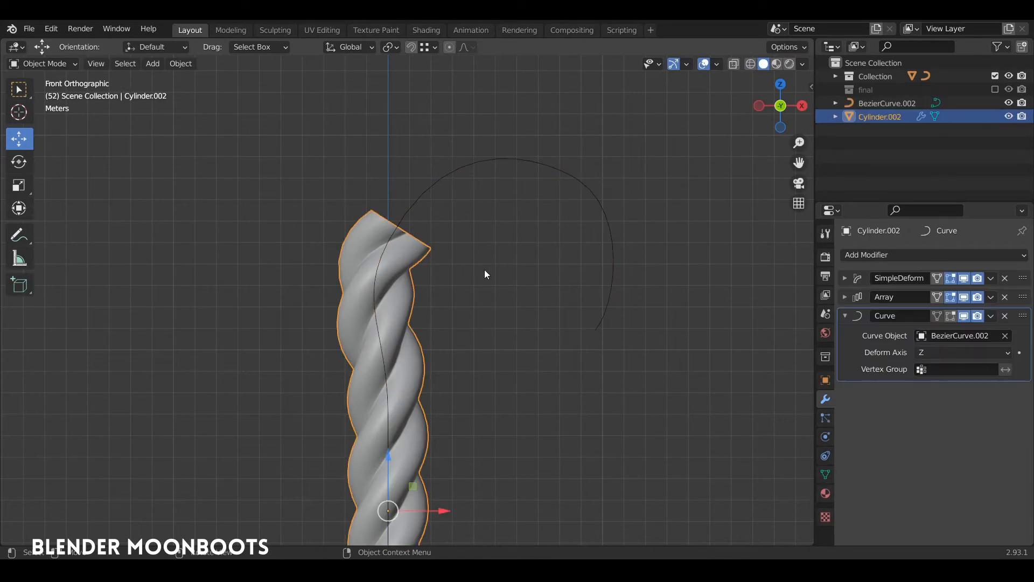
shift+middle_drag(703, 294, 700, 251)
click(845, 315)
click(845, 297)
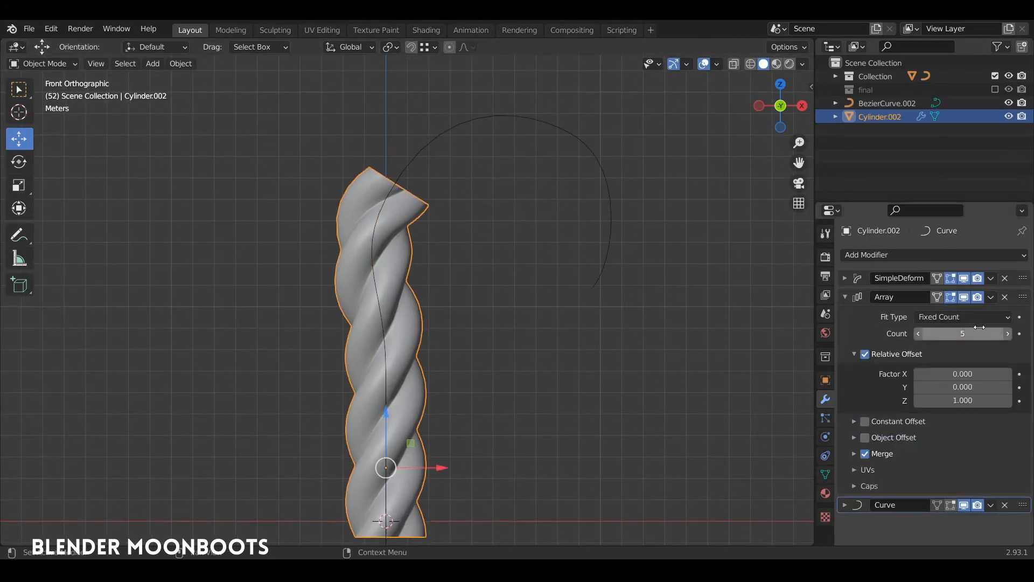
click(1007, 333)
click(1008, 333)
click(1008, 334)
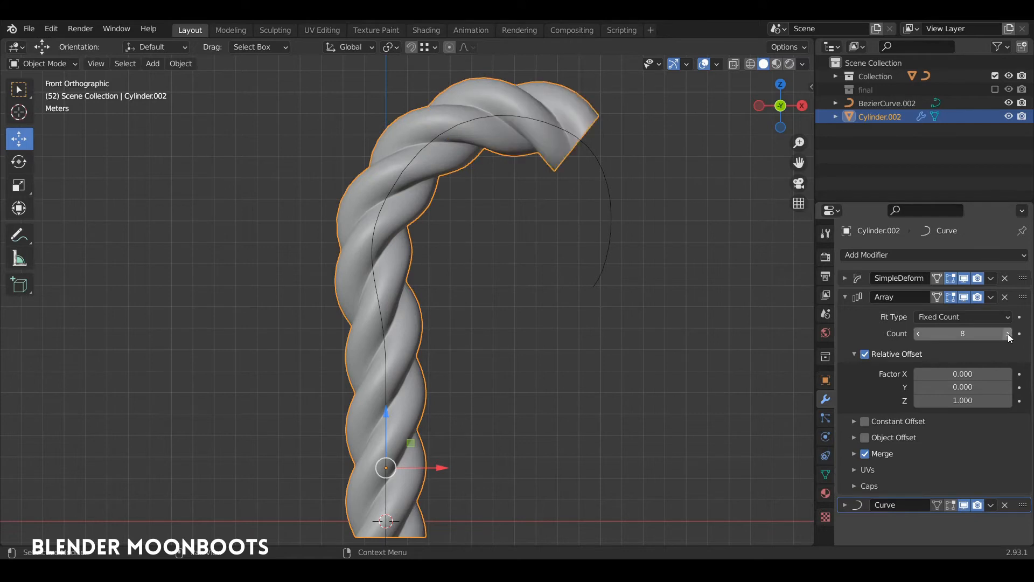
click(1007, 334)
click(1008, 334)
ctrl+middle_drag(577, 281, 558, 312)
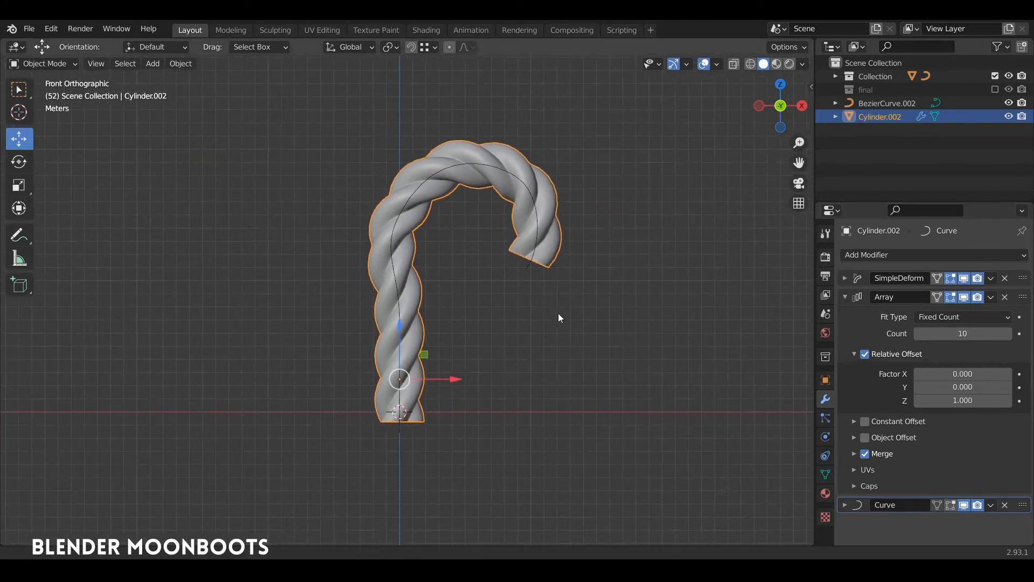
key(ctrl+z)
key(ctrl+shift+z)
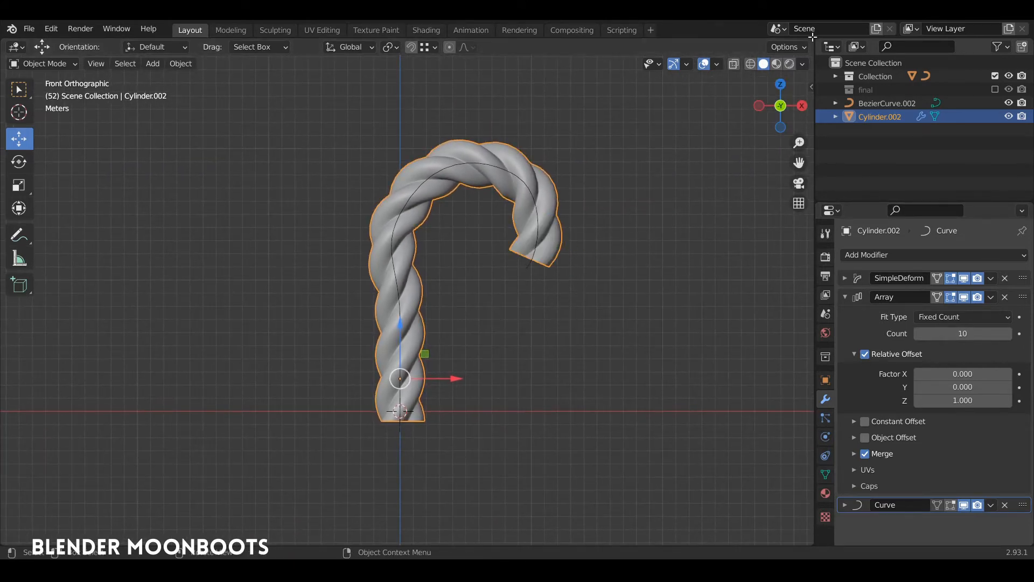
Split off a Shader Editor below the viewport and create a new node material for the rope, with the editor's sidebar hidden
drag(809, 40, 674, 380)
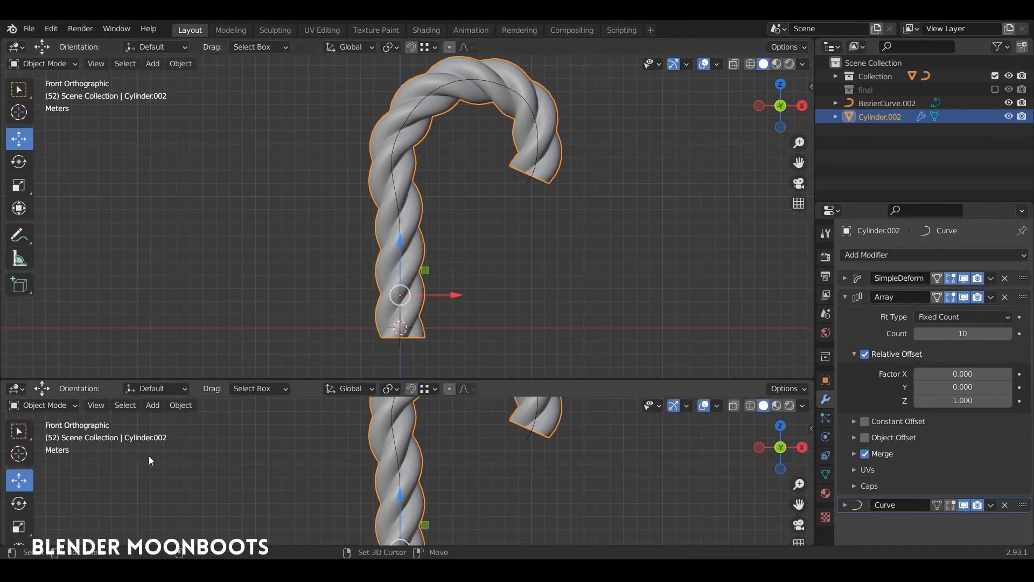
key(shift+F3)
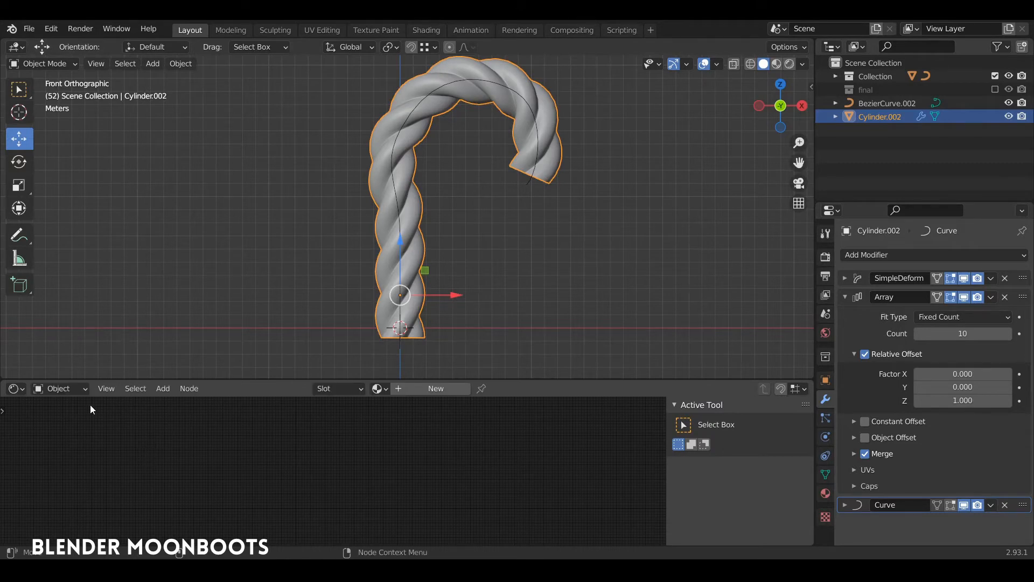
click(423, 389)
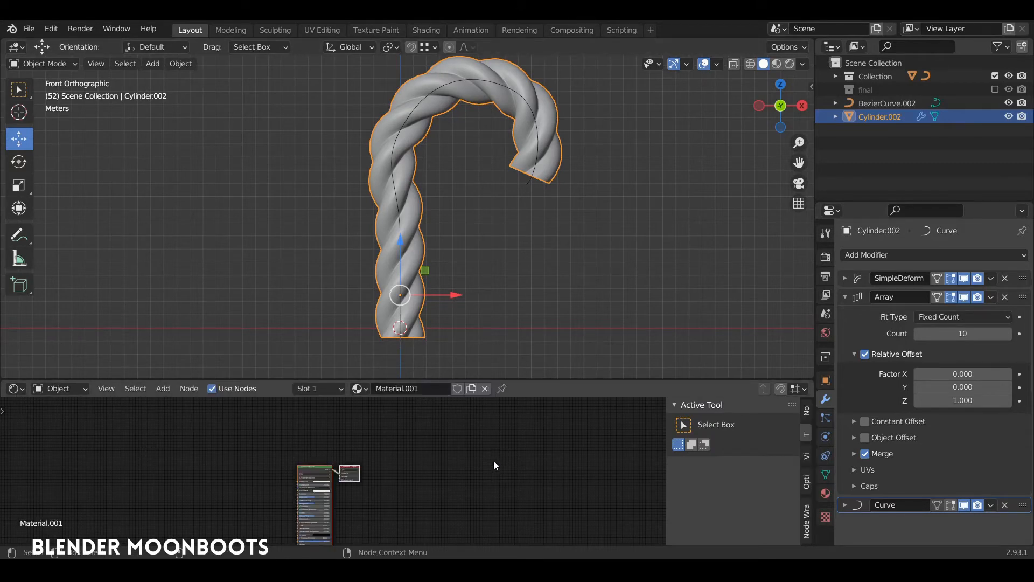
key(n)
alt+drag(441, 455, 494, 406)
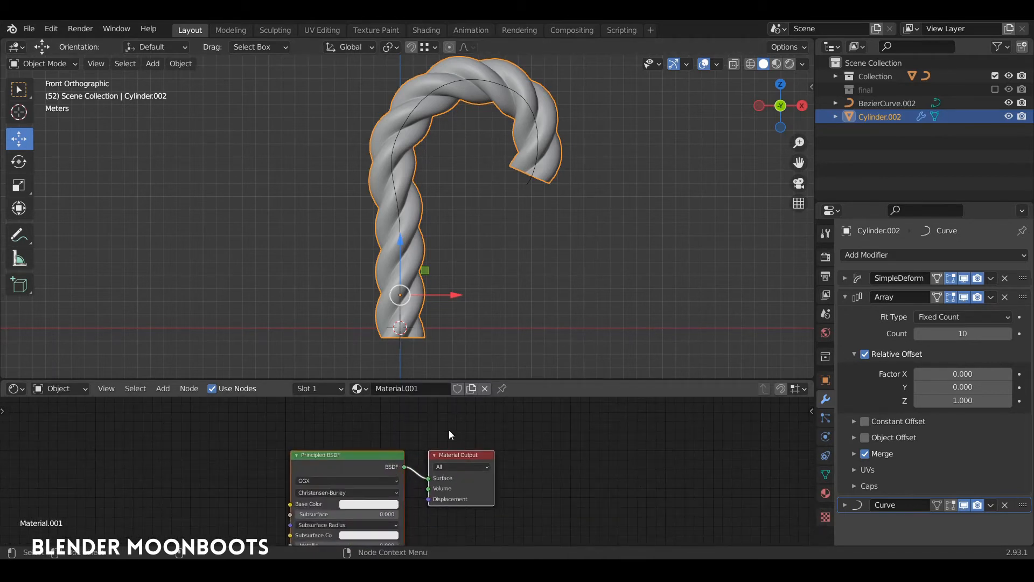
Add linked Texture Coordinate, Mapping and Image Texture nodes to the Principled BSDF's Base Color, spaced well before the shader node
middle_drag(450, 430, 654, 421)
click(533, 448)
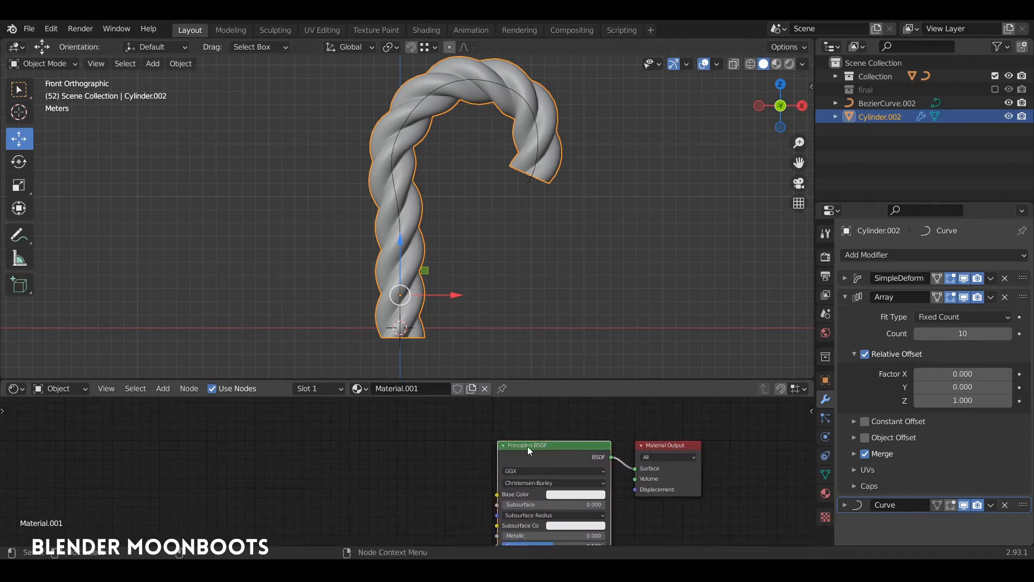
drag(528, 446, 501, 441)
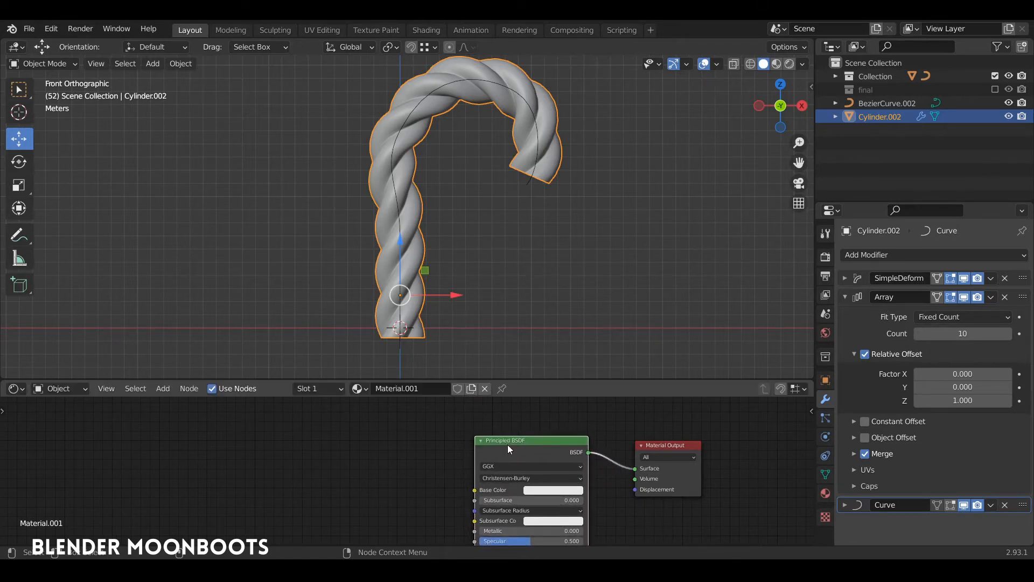
key(ctrl+t)
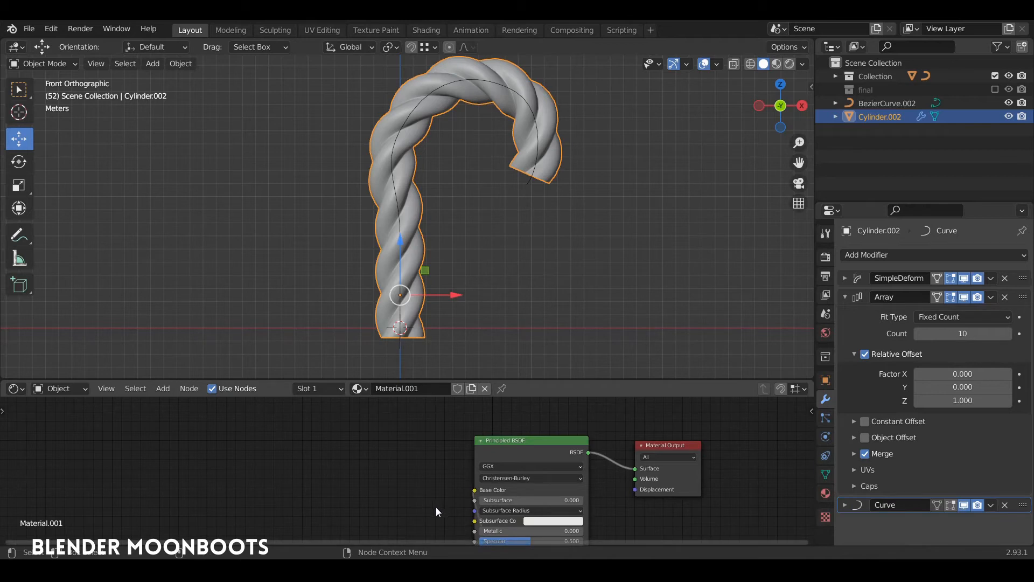
key(g)
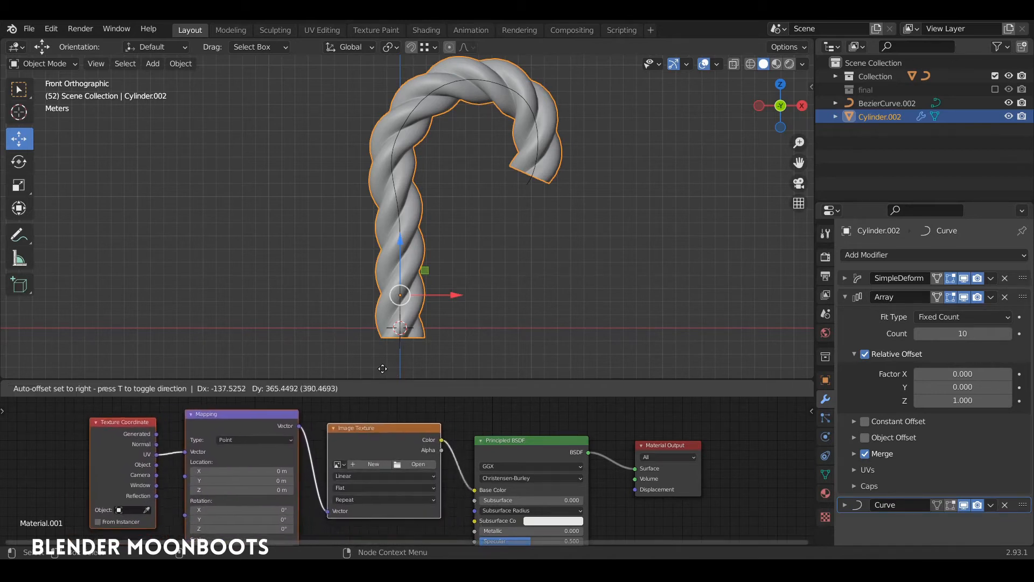
click(256, 364)
middle_drag(362, 413, 472, 414)
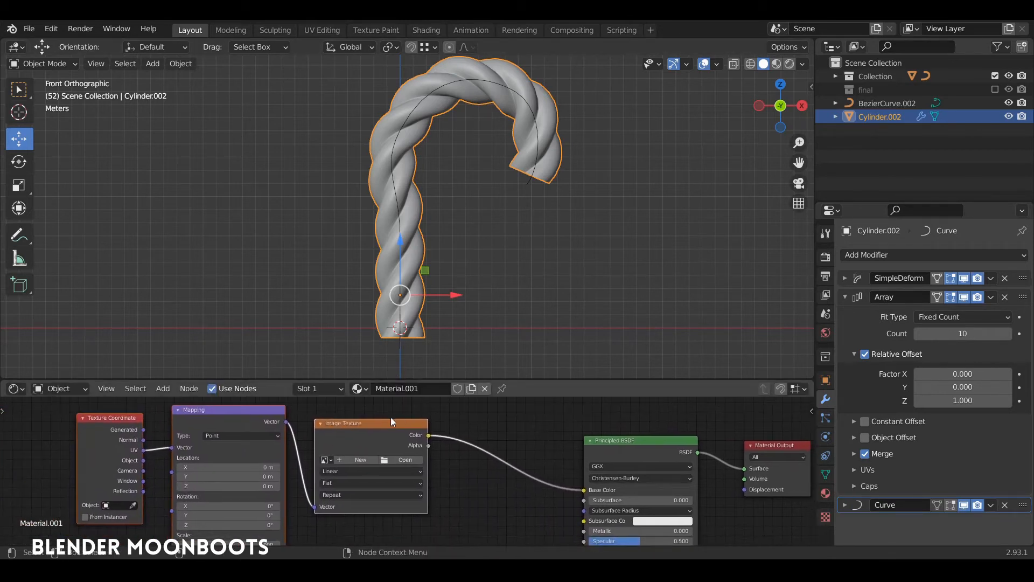
Switch the Image Texture node to a Noise Texture, placed beside the Mapping node
click(340, 422)
drag(348, 425, 337, 428)
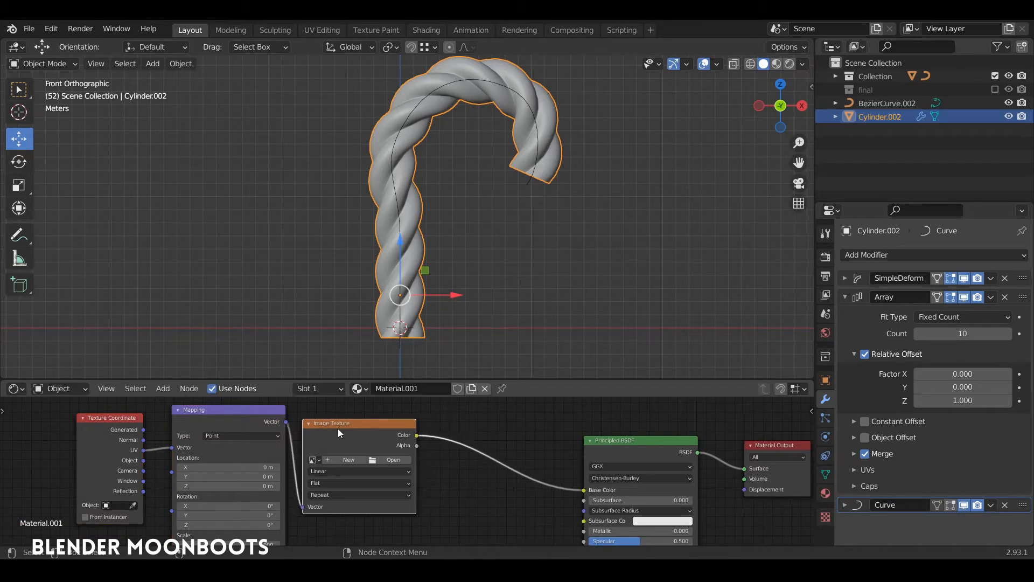
key(shift+s)
mouse_move(340, 437)
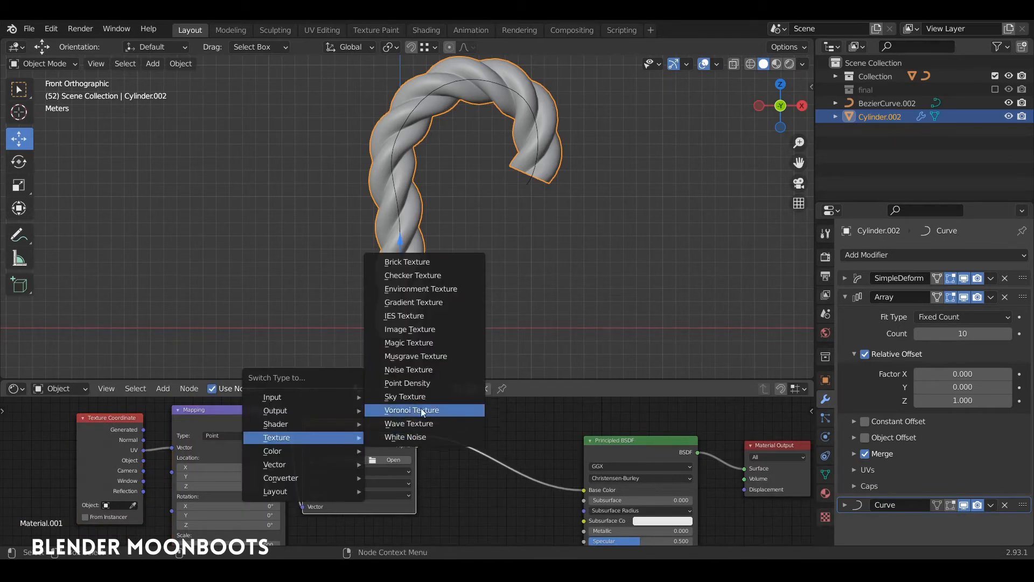
click(422, 370)
mouse_move(352, 424)
mouse_down()
mouse_move(342, 423)
mouse_move(351, 423)
mouse_up()
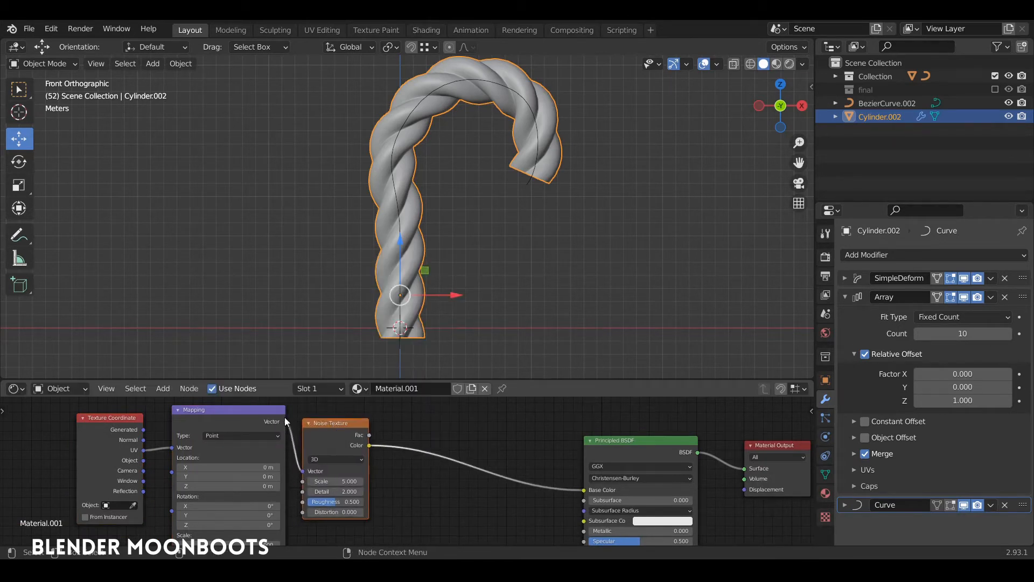
Insert a ColorRamp between the Noise Texture and the Principled BSDF, and show the viewport in Material Preview
middle_drag(425, 431, 363, 439)
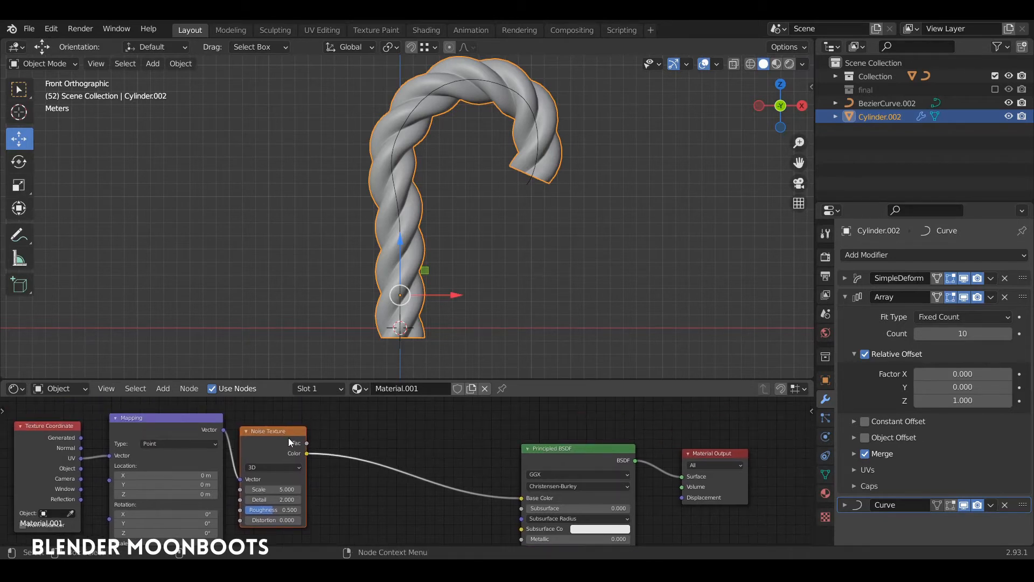
key(shift+a)
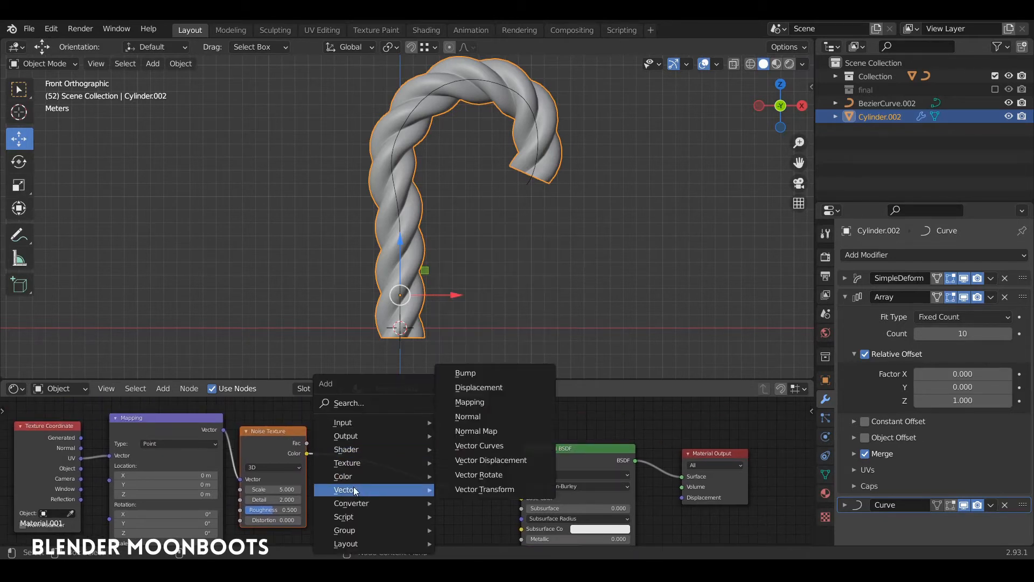
mouse_move(346, 503)
click(465, 330)
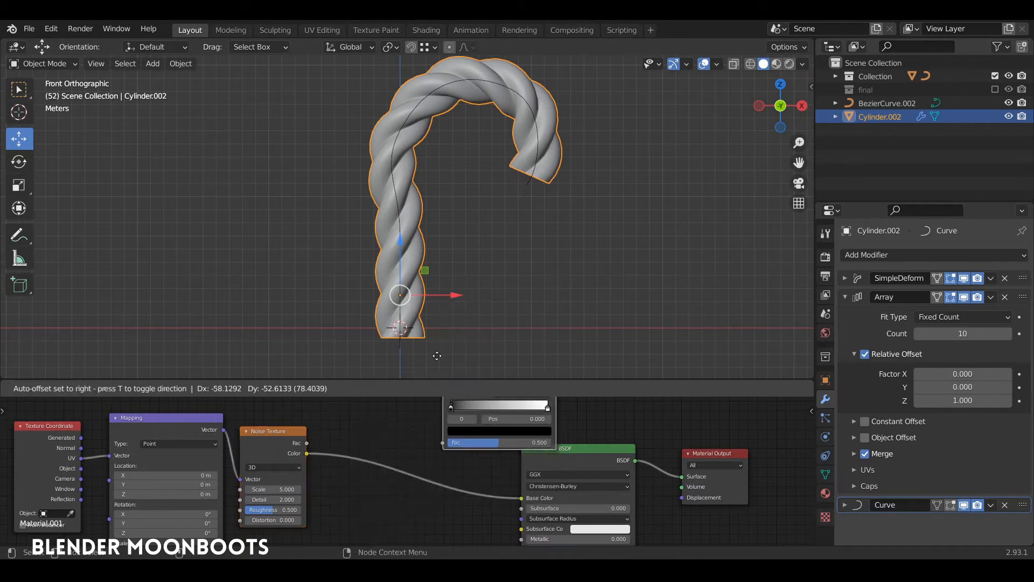
click(348, 433)
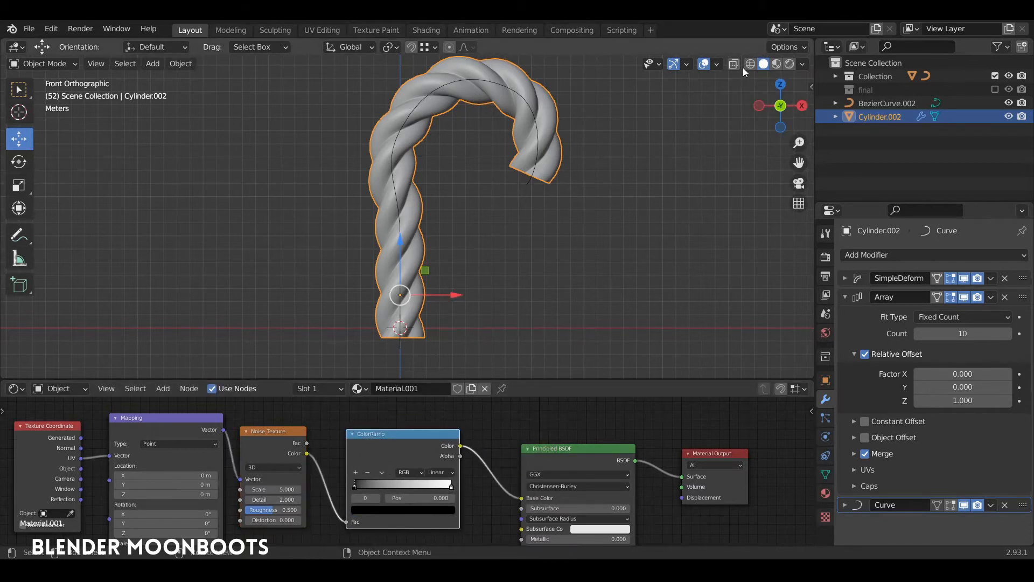
click(776, 65)
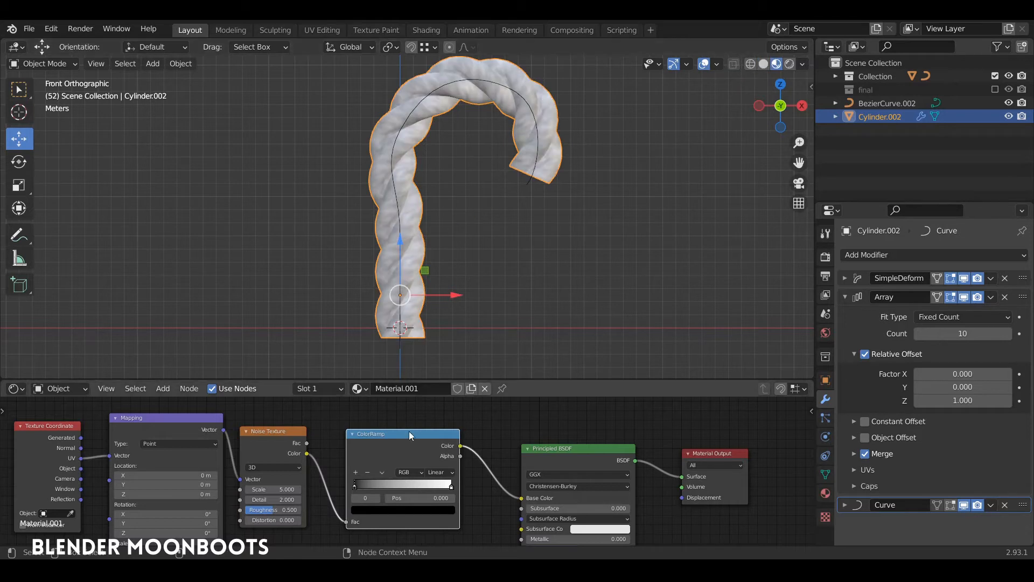
Change the ColorRamp's white stop to a pale cream with hue 0.096, saturation 0.407 and value 1.000
scroll(380, 461, up, 3)
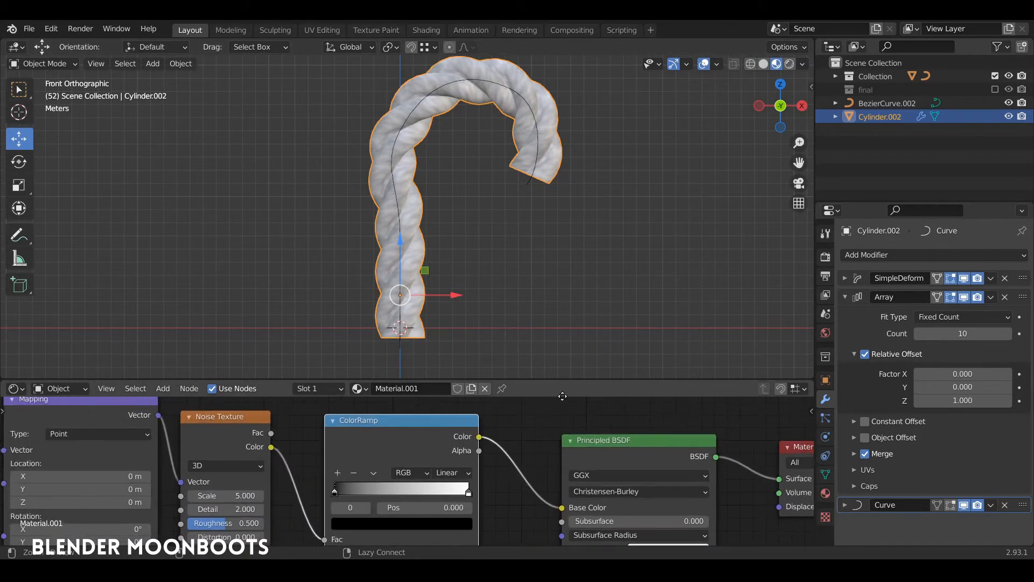
click(490, 480)
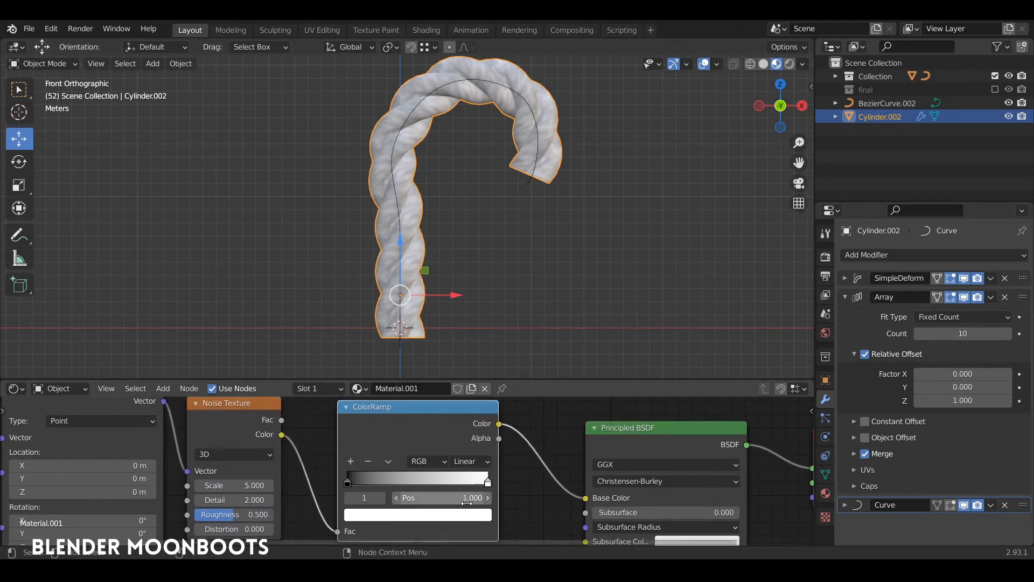
click(466, 512)
drag(394, 381, 394, 380)
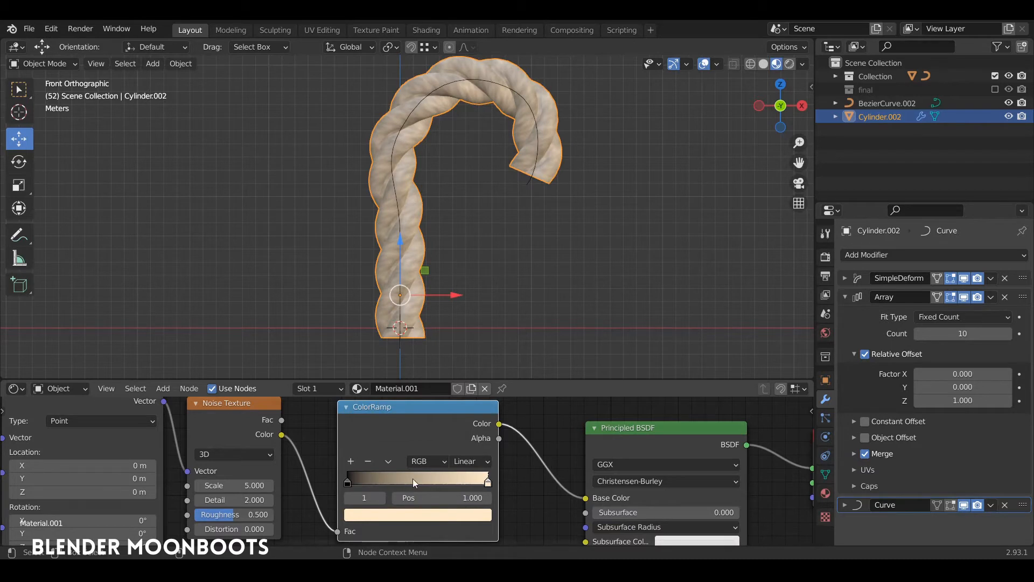
Change the ColorRamp's black stop to a dark reddish brown with hue about 0.026 and saturation about 0.986
click(348, 481)
key(ctrl+v)
click(398, 515)
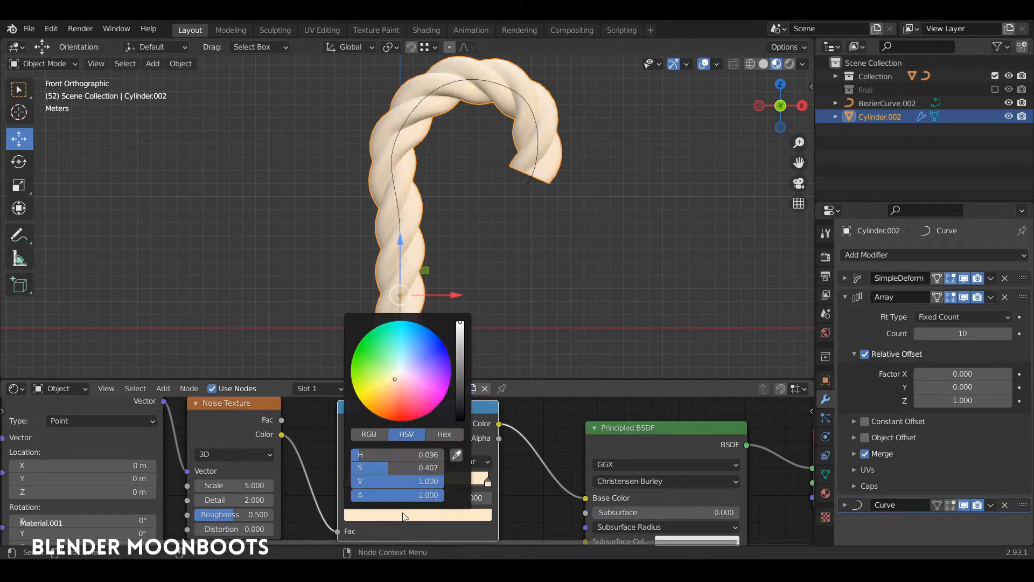
click(389, 403)
drag(459, 348, 452, 370)
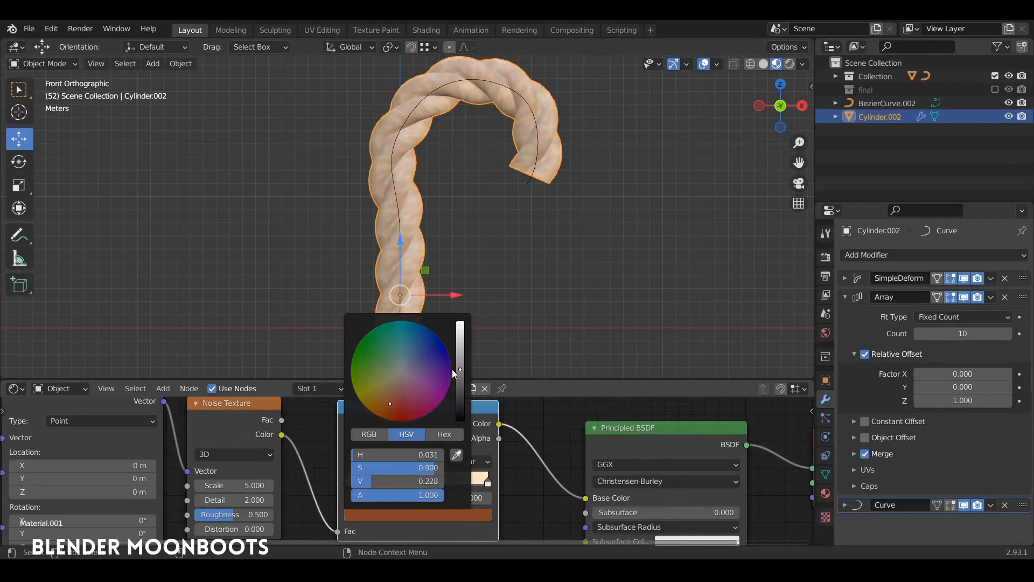
drag(390, 405, 385, 412)
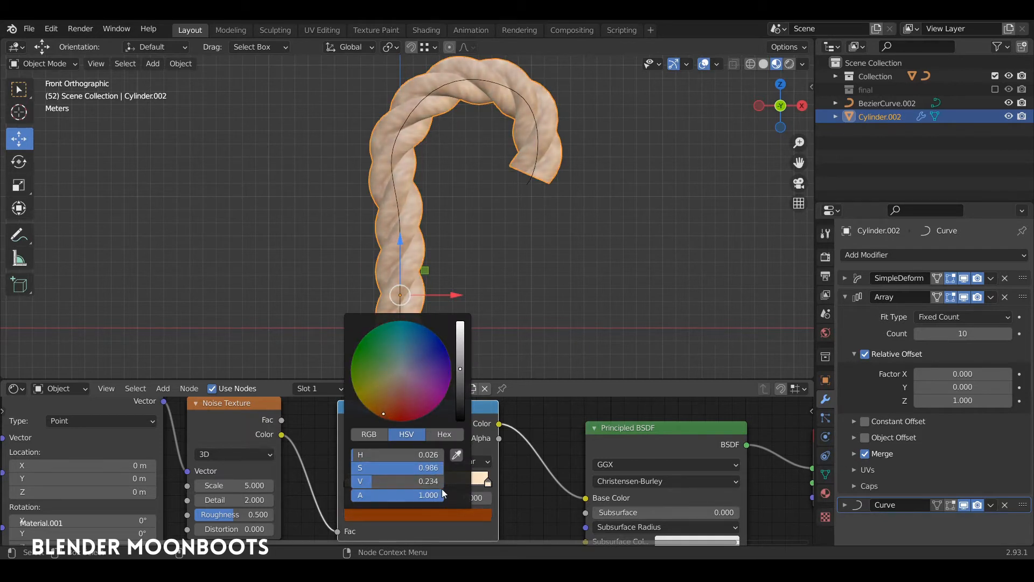
drag(461, 381, 460, 395)
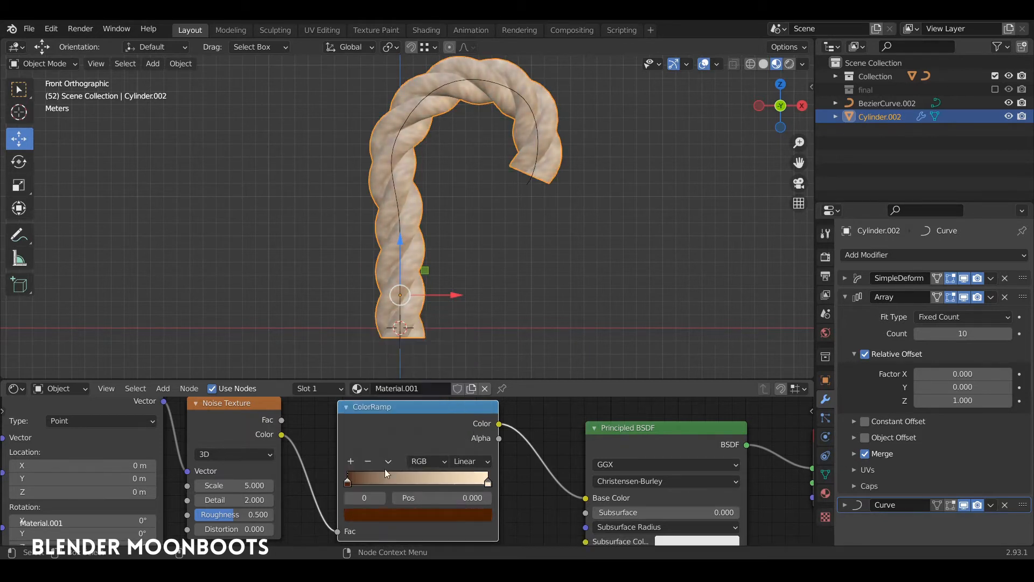
Increase the ColorRamp contrast by moving the brown stop to about 0.188 and the cream stop slightly inward
drag(356, 480, 380, 477)
drag(488, 481, 464, 479)
click(376, 481)
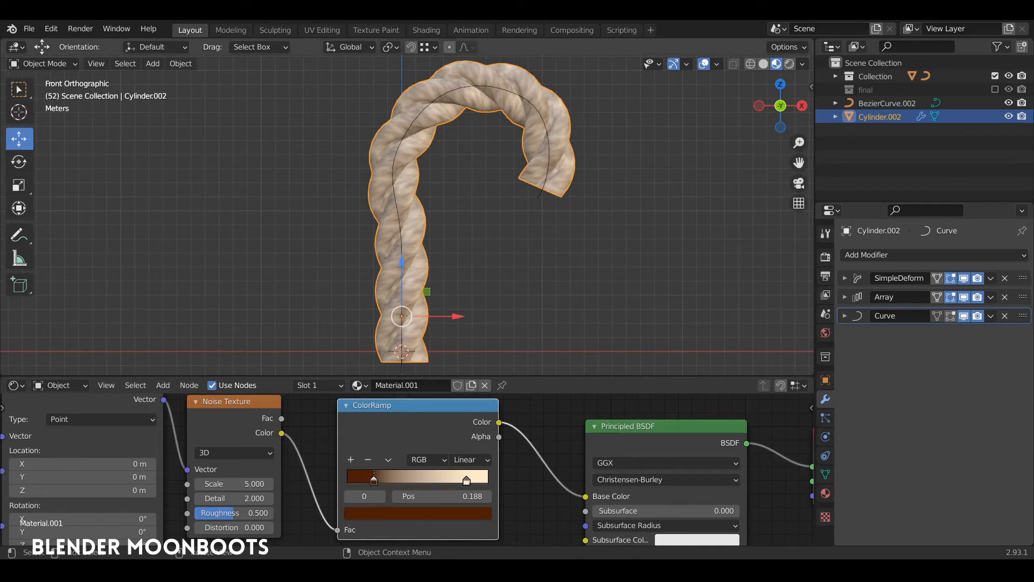
Try Generated texture coordinates as the Mapping node's vector input and inspect the noise on the hooked rope
key(alt+a)
click(410, 219)
ctrl+middle_drag(535, 166, 396, 273)
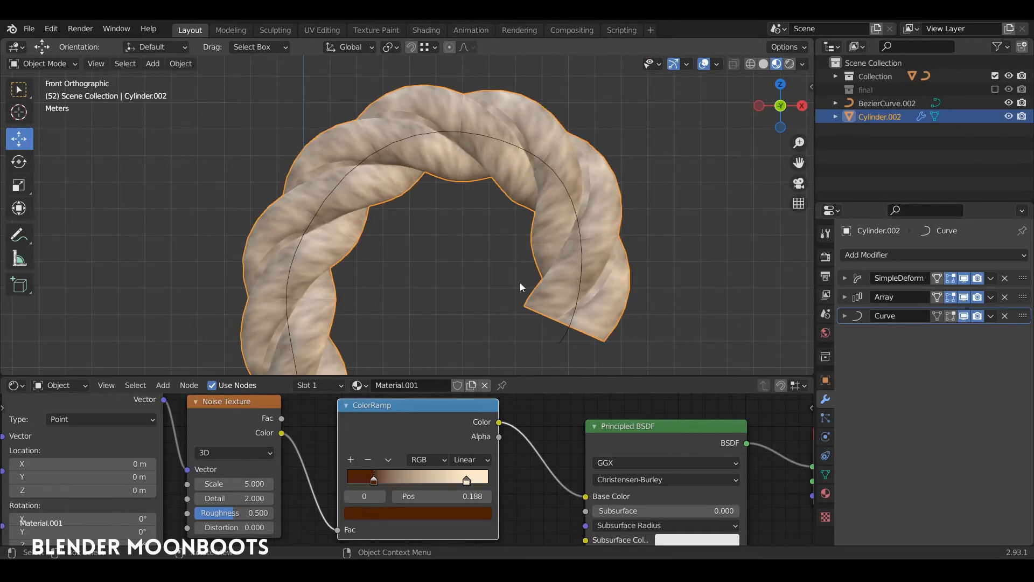
ctrl+middle_drag(519, 284, 456, 273)
middle_drag(309, 415, 637, 443)
drag(291, 439, 330, 463)
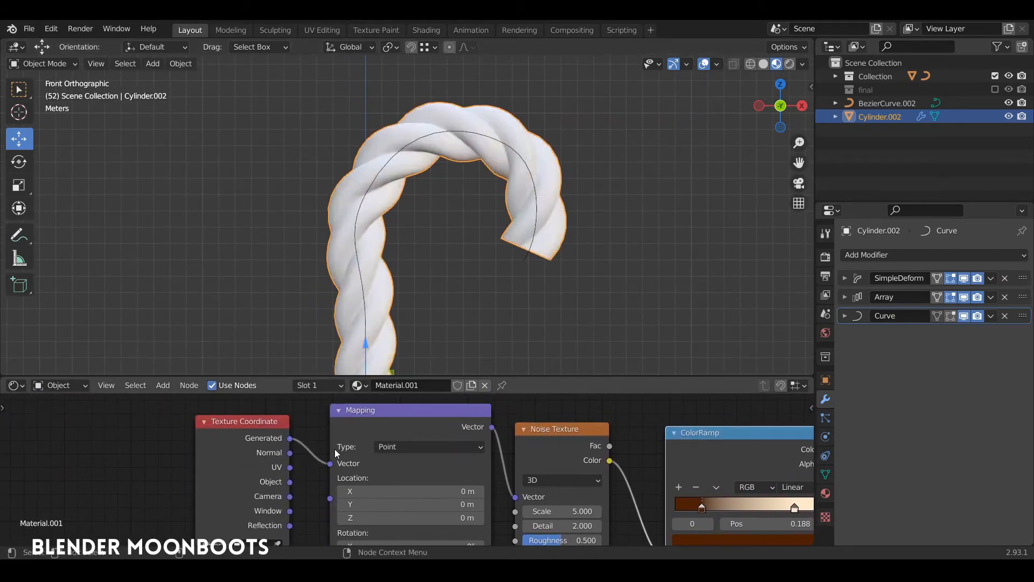
scroll(434, 240, up, 1)
mouse_move(435, 241)
ctrl+middle_down()
mouse_move(445, 226)
mouse_move(435, 241)
ctrl+middle_up()
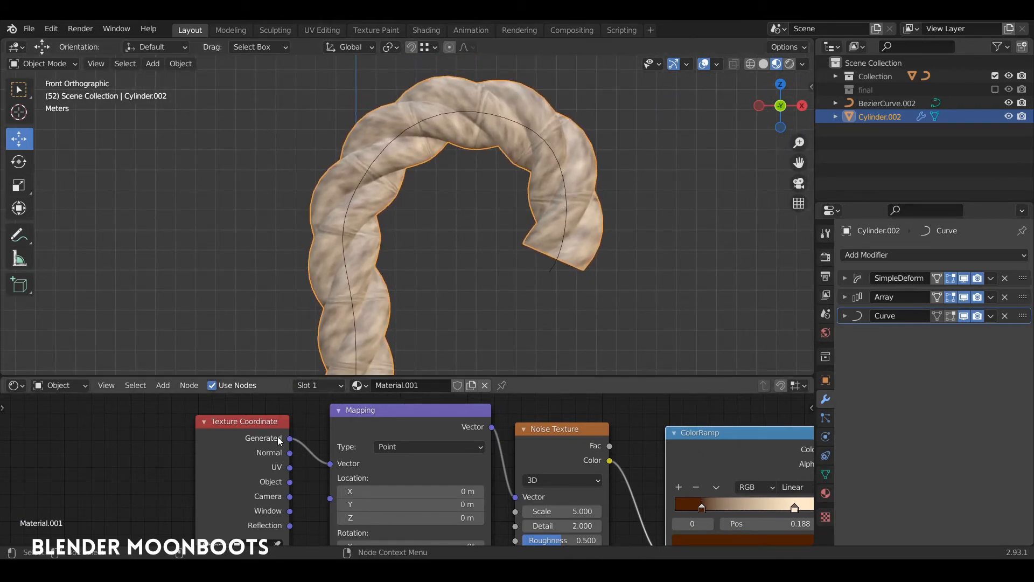
Try Object texture coordinates on the Mapping node, and reconnect the UV output to its vector input
mouse_move(290, 481)
mouse_down()
mouse_move(338, 466)
mouse_move(330, 464)
mouse_up()
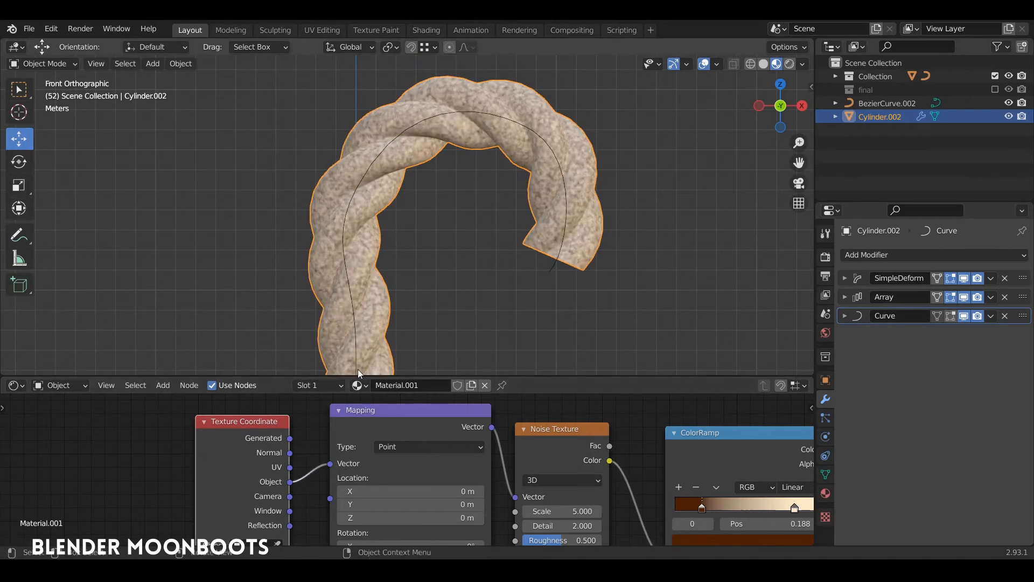
shift+middle_drag(496, 268, 420, 229)
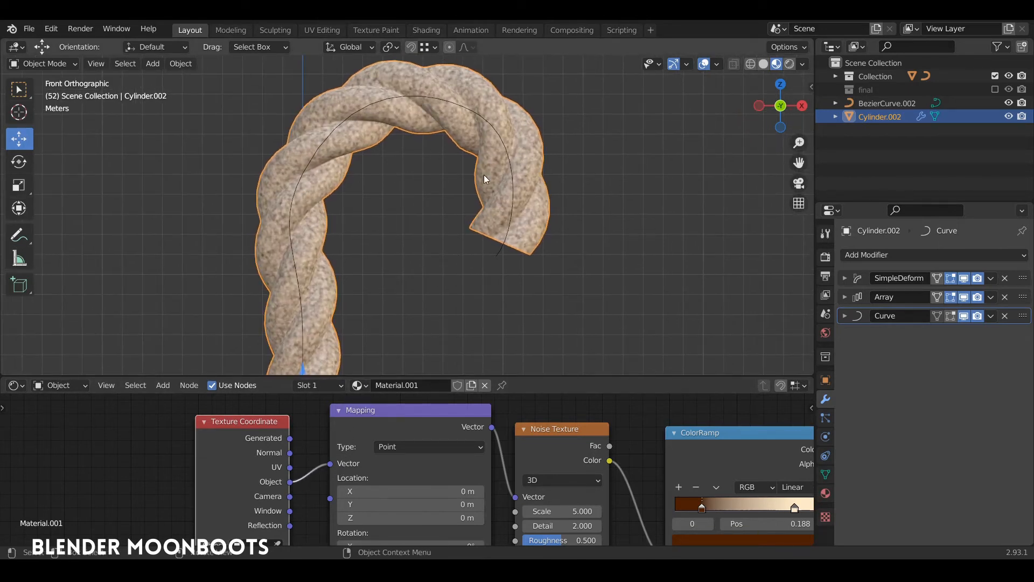
drag(290, 468, 335, 466)
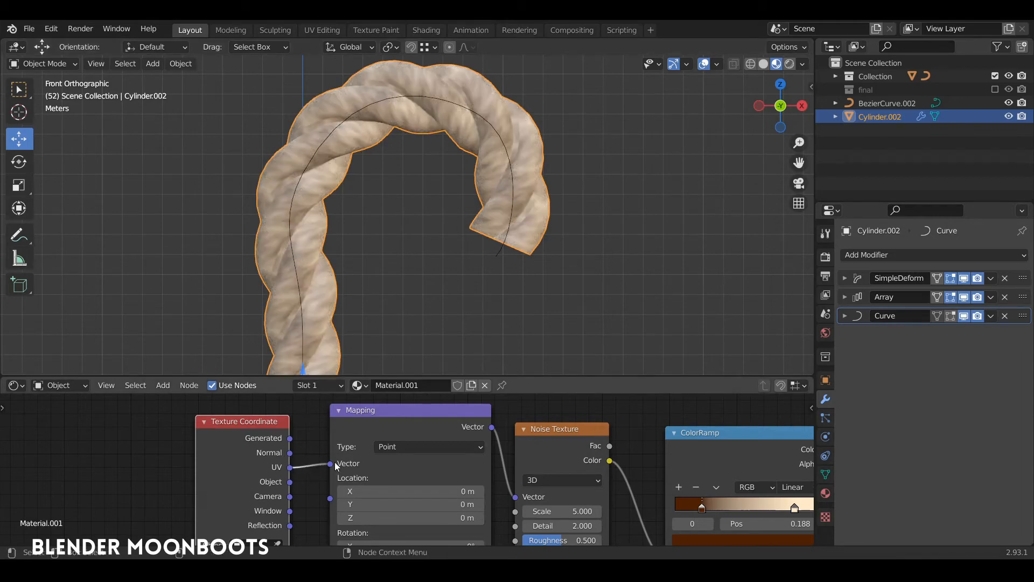
Apply the rope's SimpleDeform and Array modifiers, keeping only the Curve modifier live
shift+middle_drag(386, 291, 443, 218)
ctrl+middle_drag(424, 303, 480, 134)
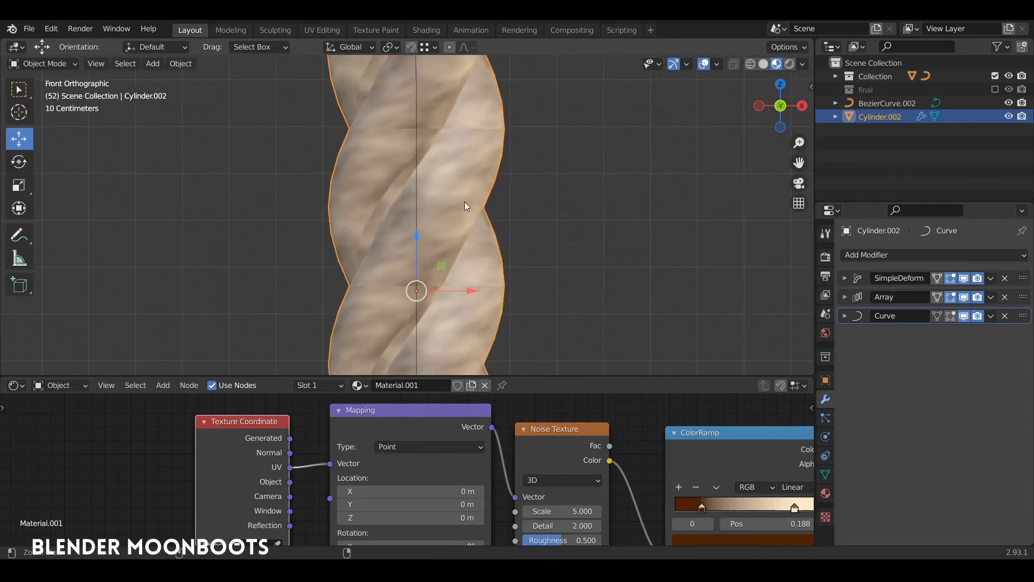
shift+middle_drag(465, 201, 455, 263)
ctrl+middle_drag(463, 175, 461, 263)
shift+middle_drag(482, 235, 460, 272)
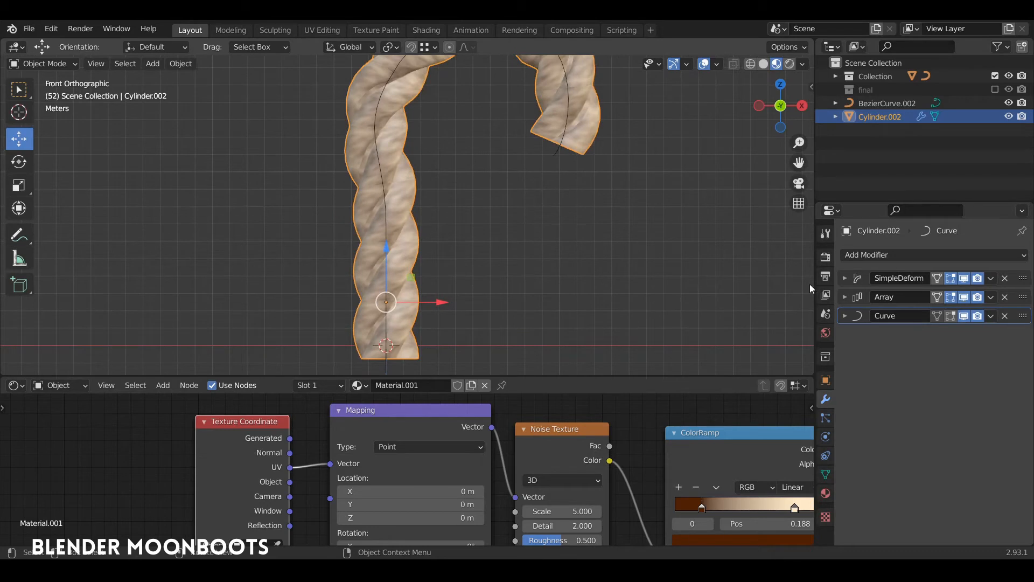
click(843, 296)
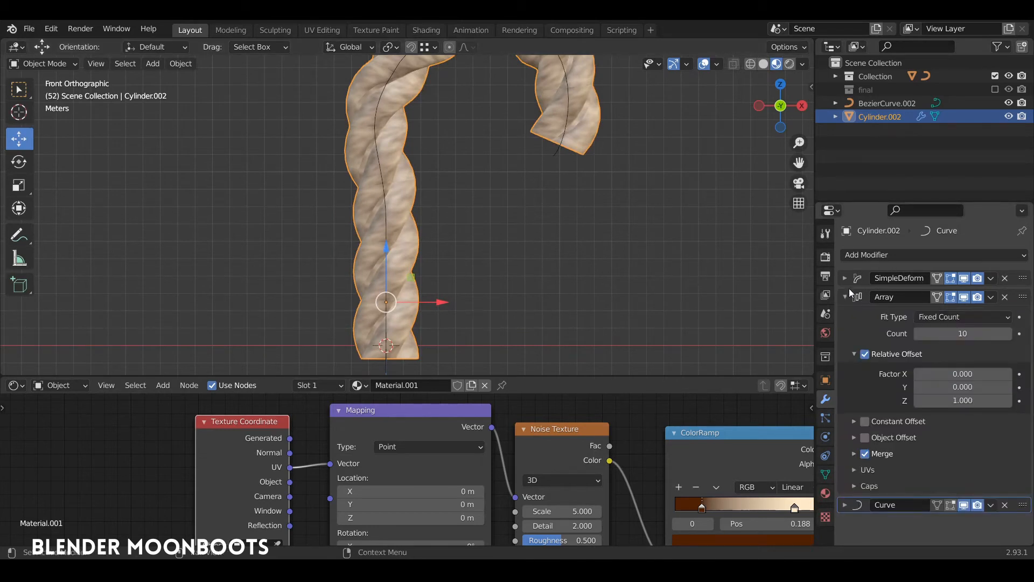
click(845, 278)
click(857, 321)
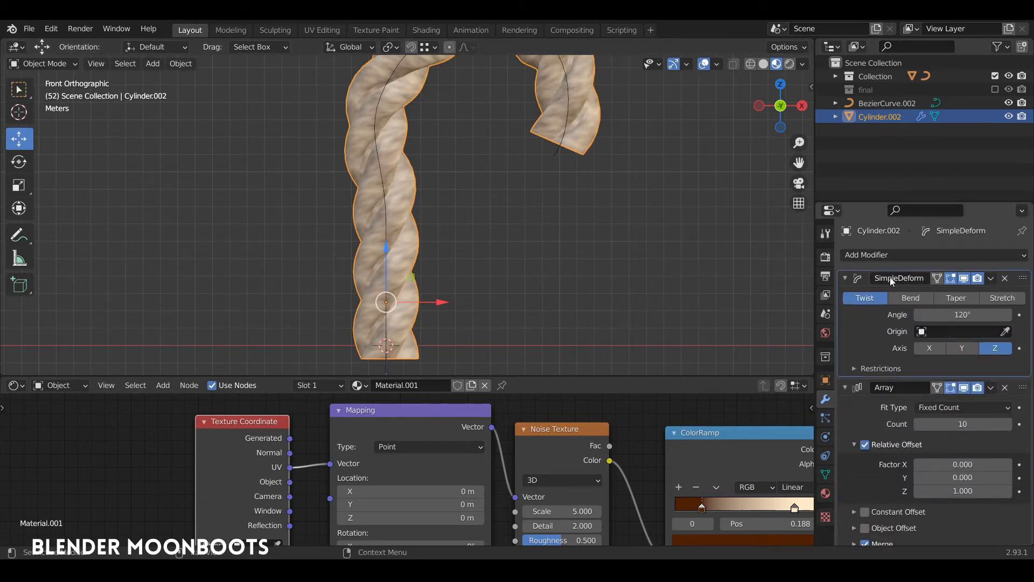
key(ctrl+a)
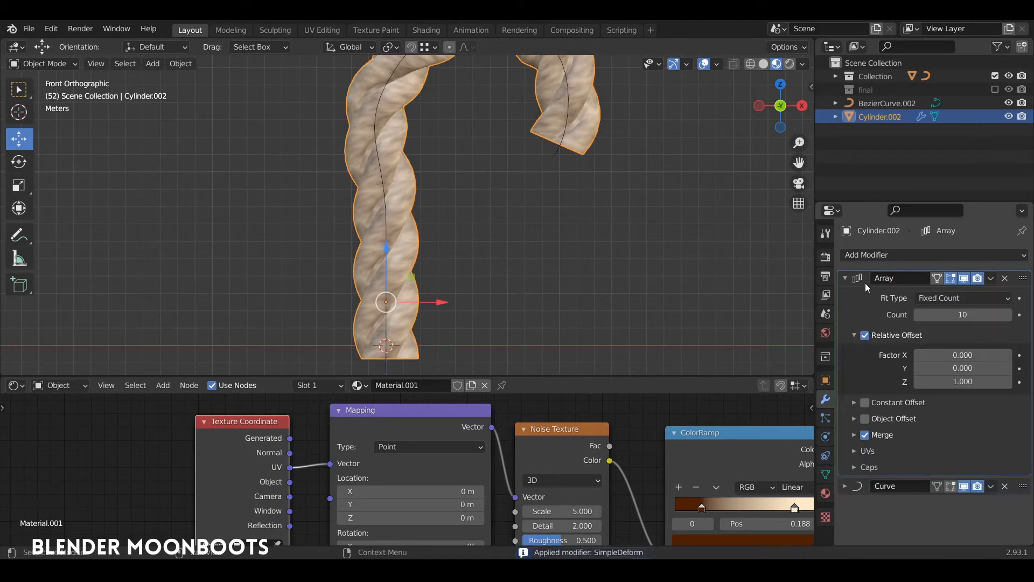
key(ctrl+a)
Select the rope's entire mesh in Edit Mode and split the Shader Editor into two side-by-side areas
key(Tab)
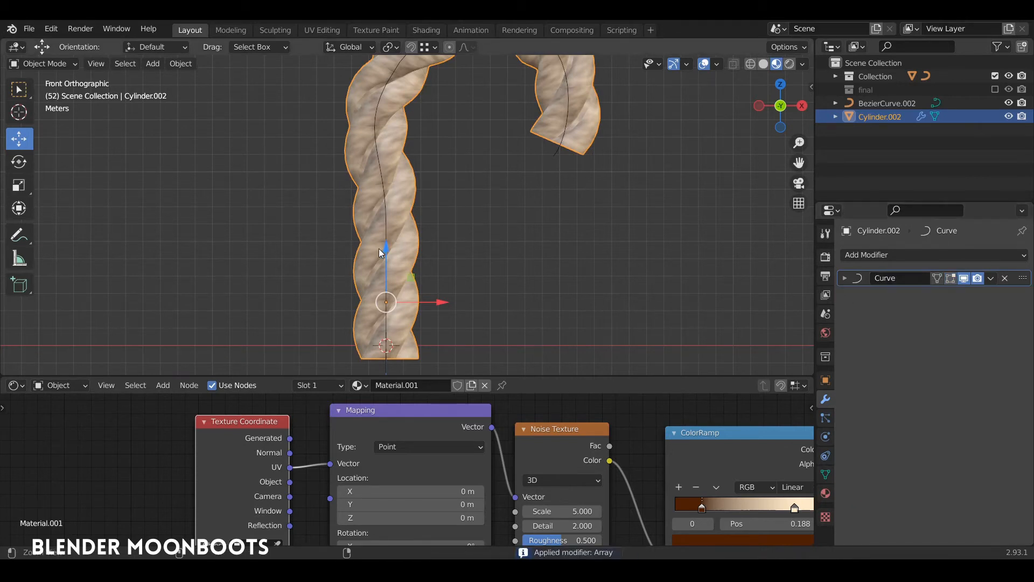
scroll(420, 242, up, 3)
key(a)
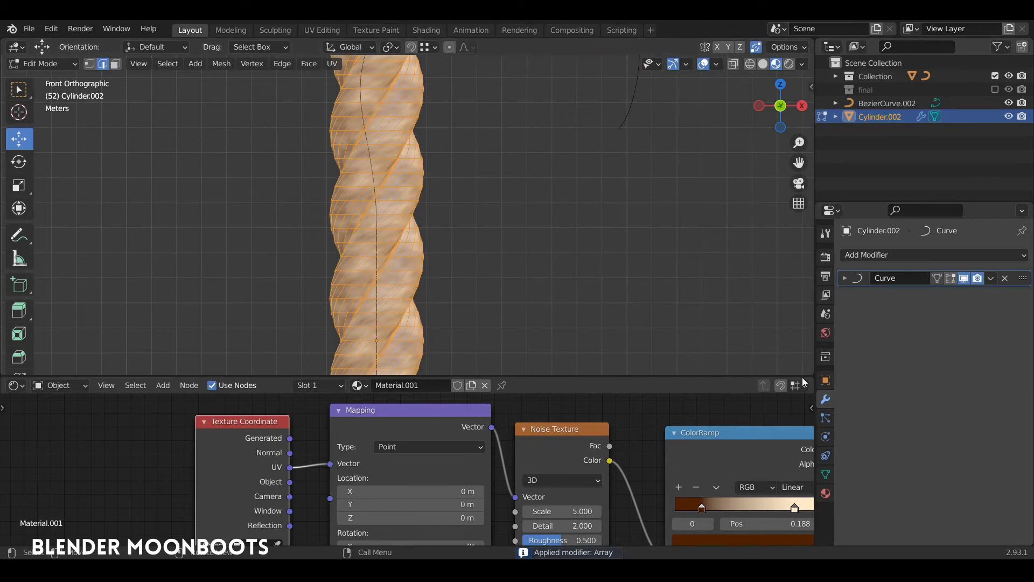
drag(812, 381, 265, 385)
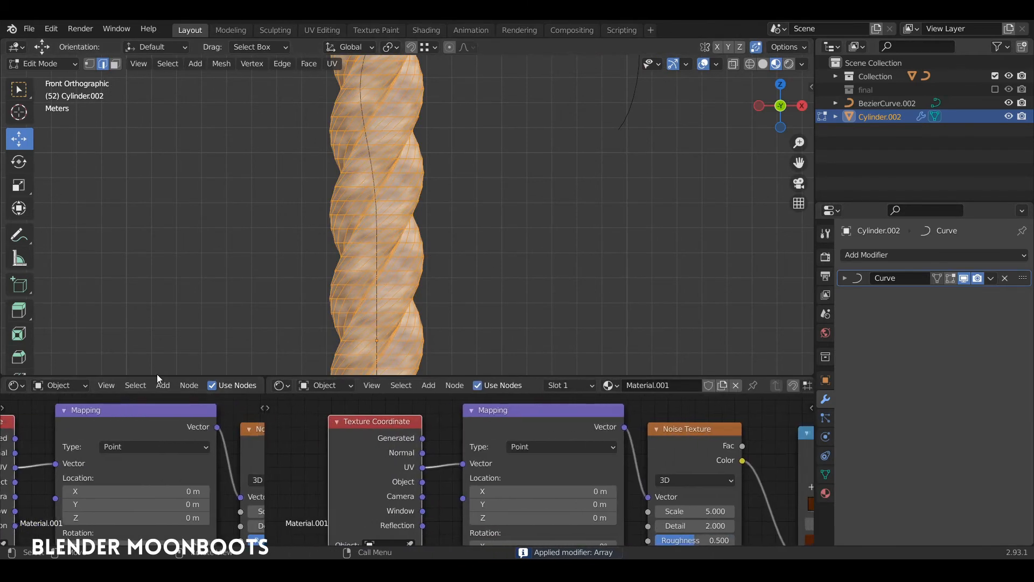
Turn the narrow node area into a UV Editor and examine the rope's overlapping UV layout alongside the model
click(19, 387)
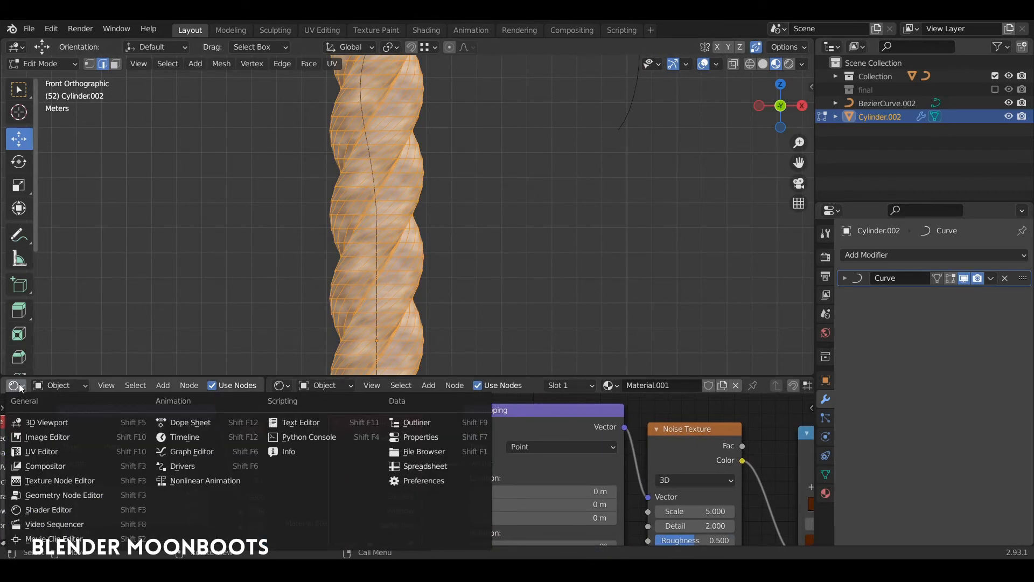
click(34, 452)
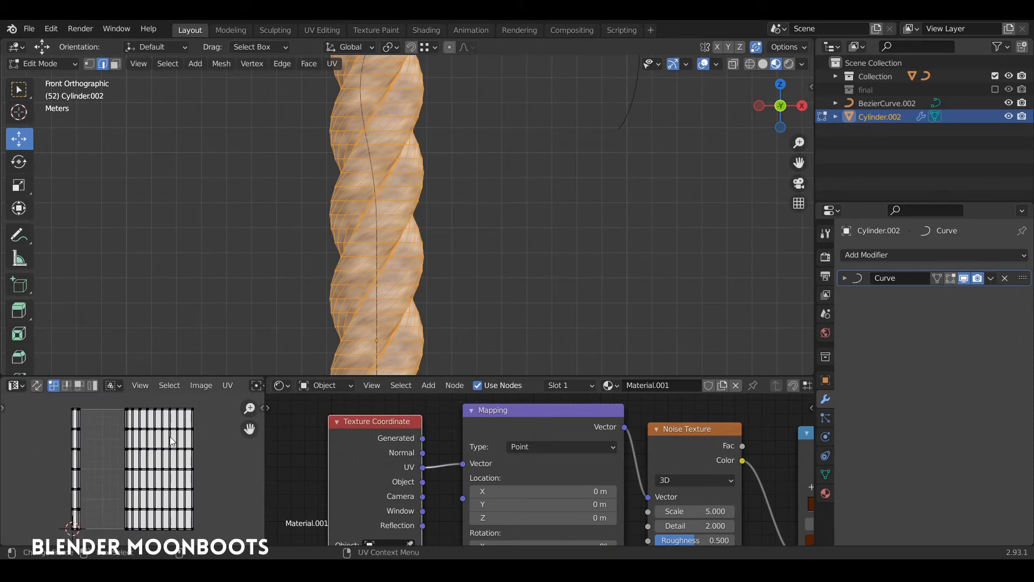
key(ctrl+space)
scroll(557, 287, up, 5)
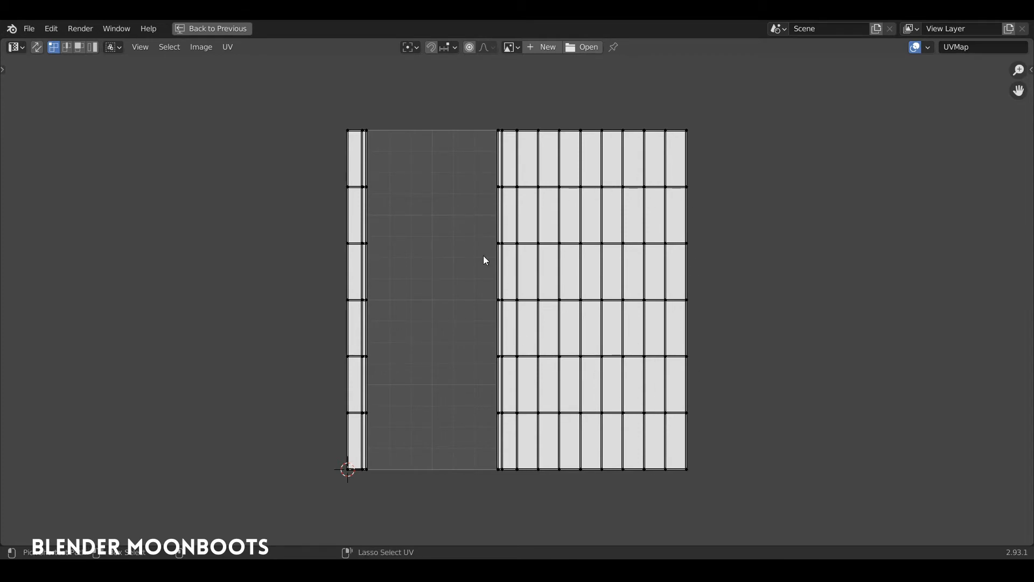
key(ctrl+space)
alt+shift+drag(410, 271, 412, 120)
alt+shift+drag(412, 120, 397, 193)
shift+middle_drag(447, 174, 461, 230)
key(ctrl+space)
key(ctrl+space)
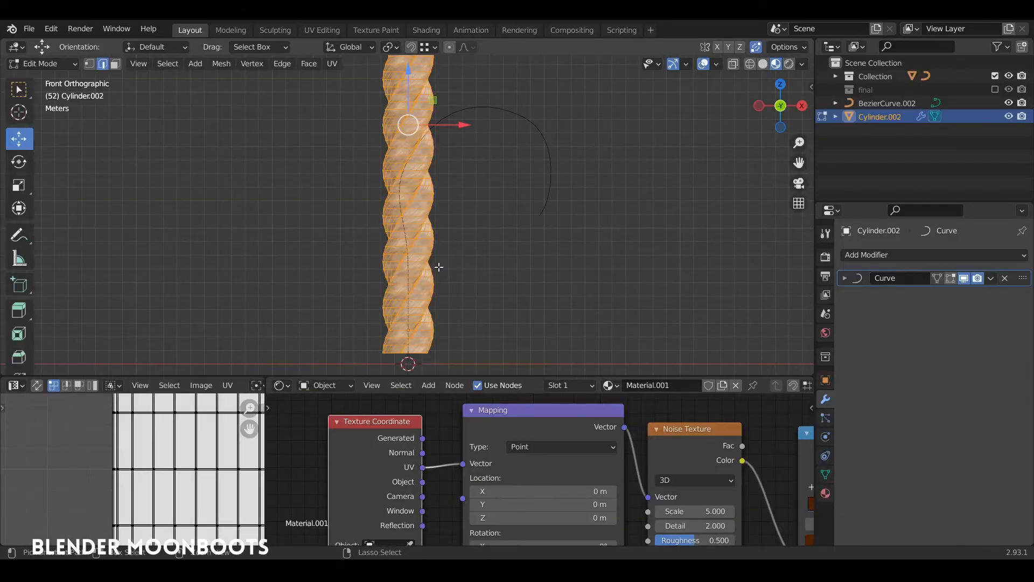
Clear the mesh selection and mark the edge loop in the groove between two strands as a seam
ctrl+middle_drag(438, 265, 488, 211)
key(u)
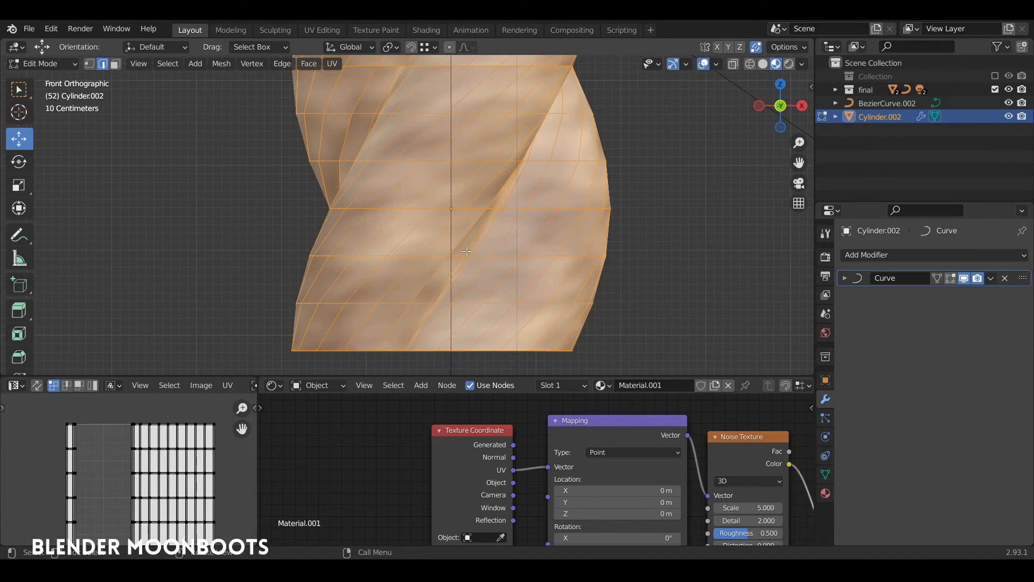
key(alt+a)
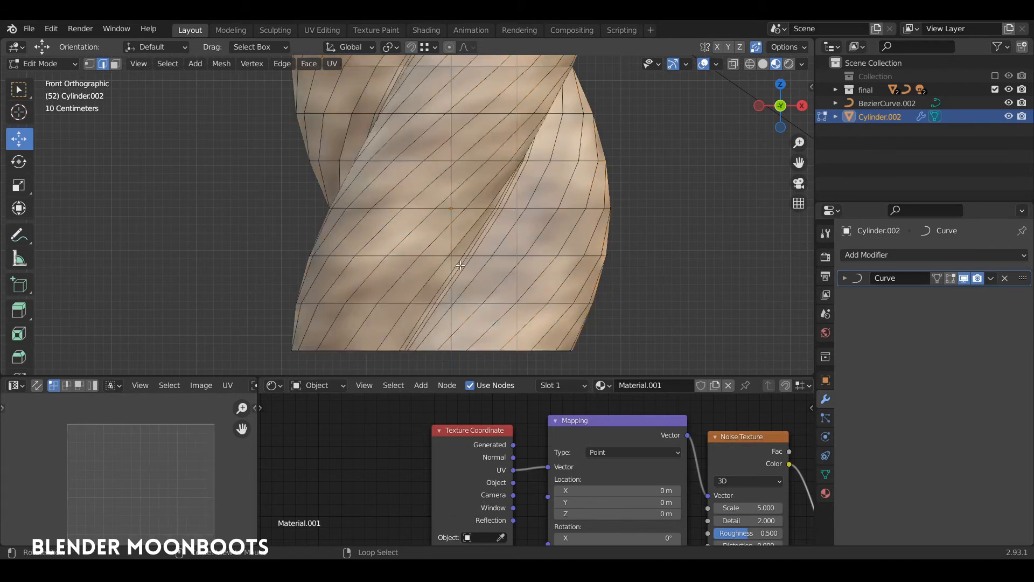
middle_drag(460, 262, 500, 203)
key(u)
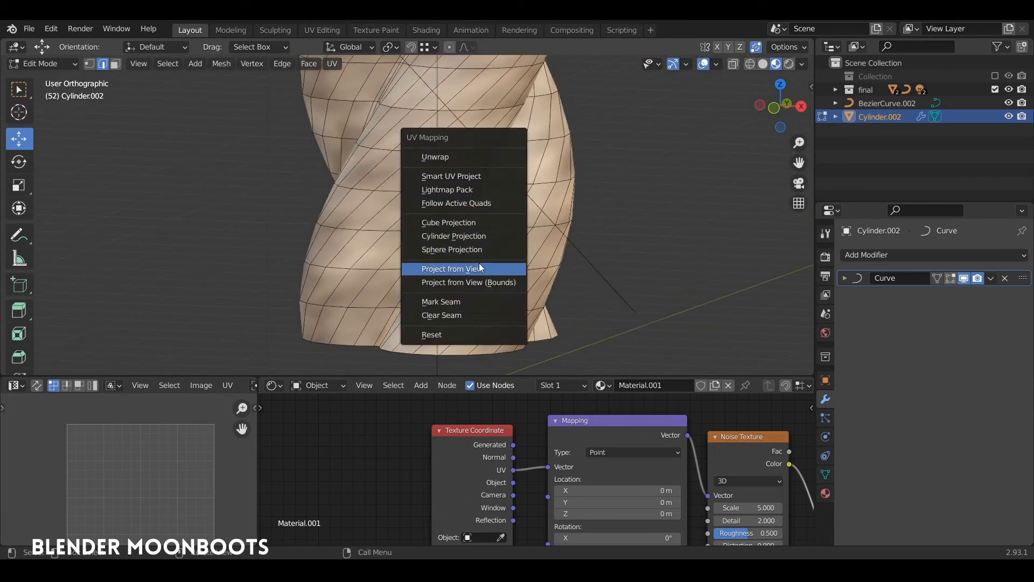
click(462, 301)
key(alt+a)
middle_drag(463, 300, 477, 214)
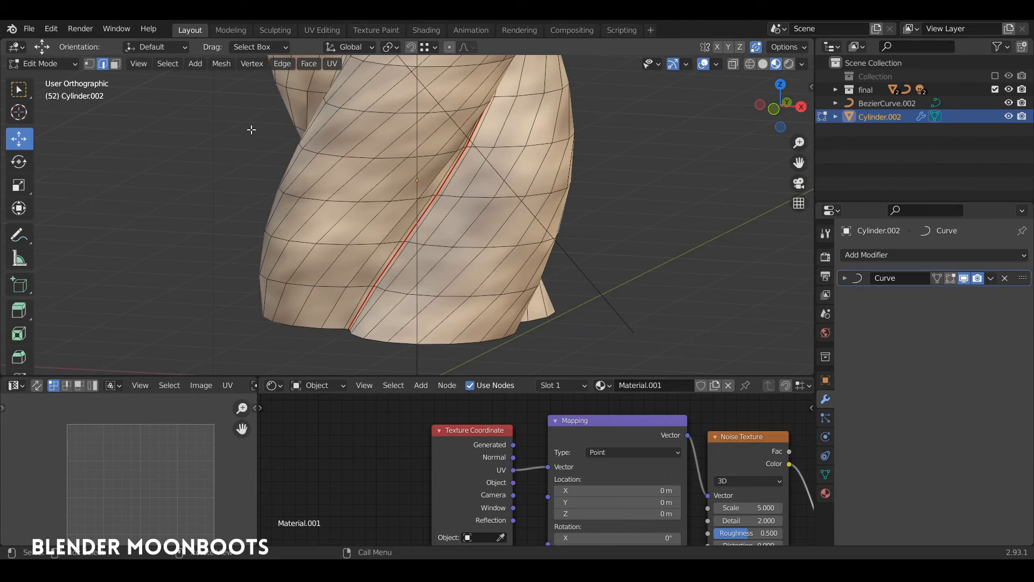
In face mode, select all faces with one strand quad active and unwrap with Follow Active Quads using Length Average
click(115, 64)
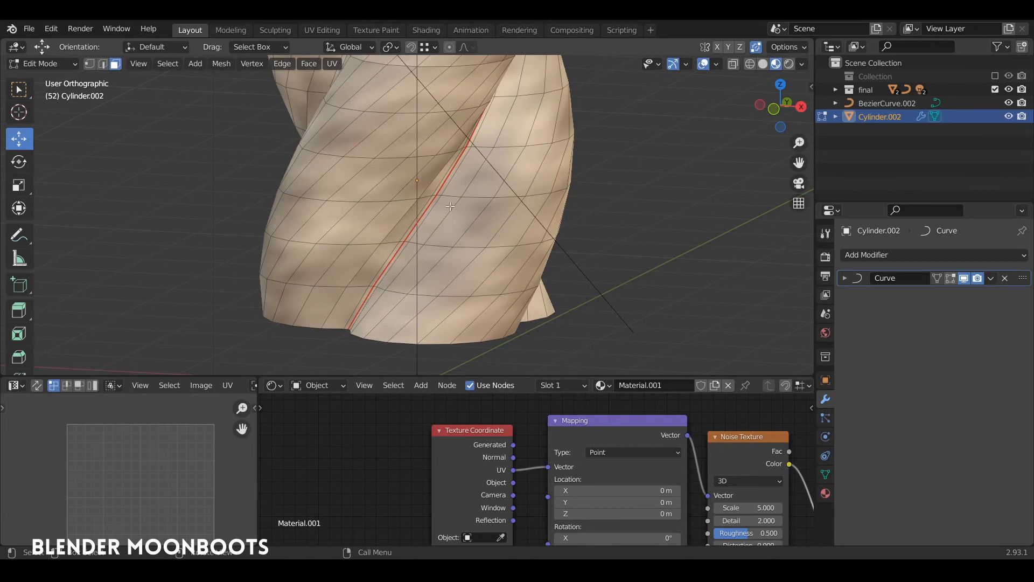
key(a)
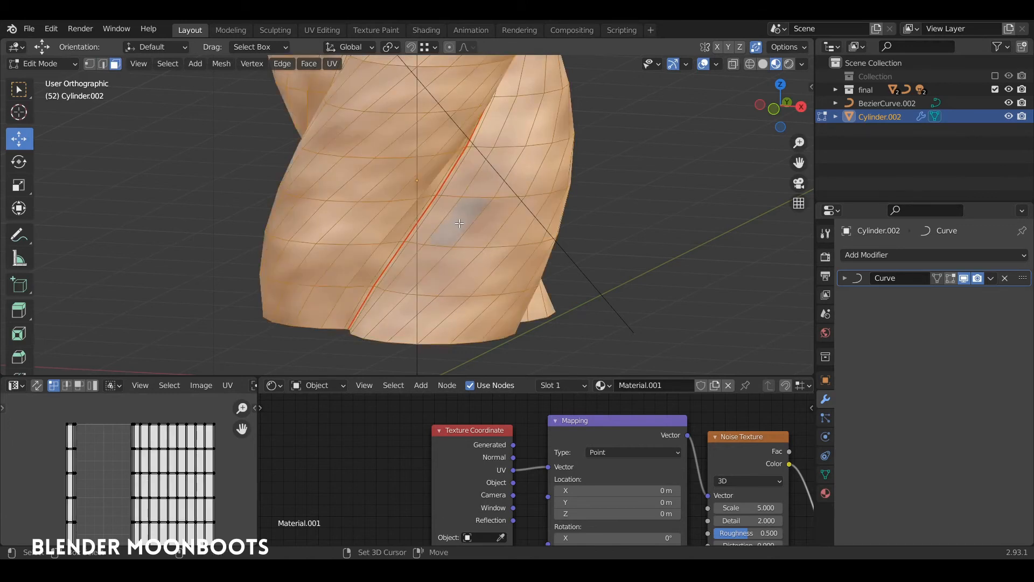
click(460, 221)
mouse_move(479, 213)
alt+mouse_down()
mouse_move(445, 197)
mouse_move(470, 210)
mouse_move(486, 196)
alt+mouse_up()
key(u)
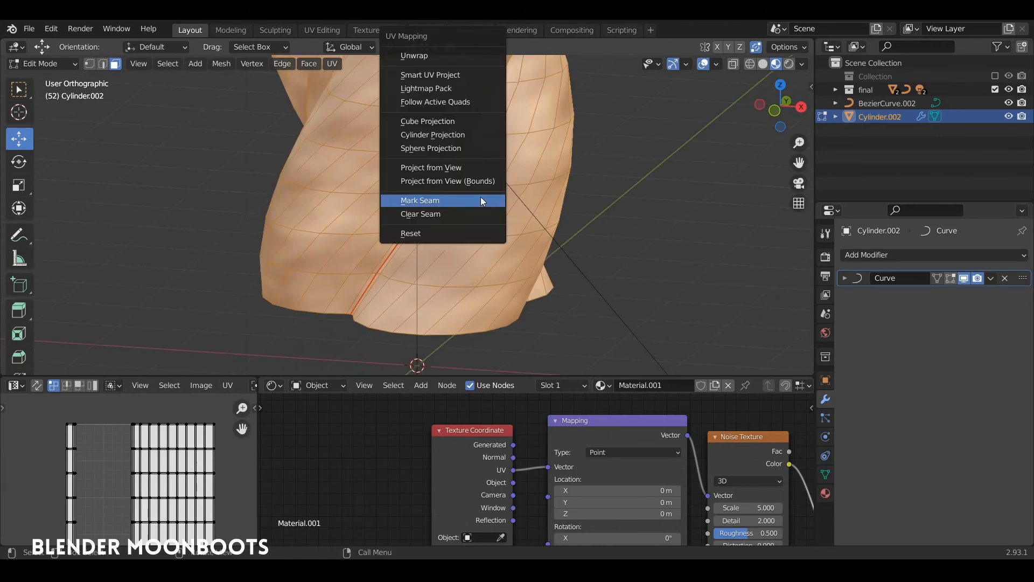
click(465, 103)
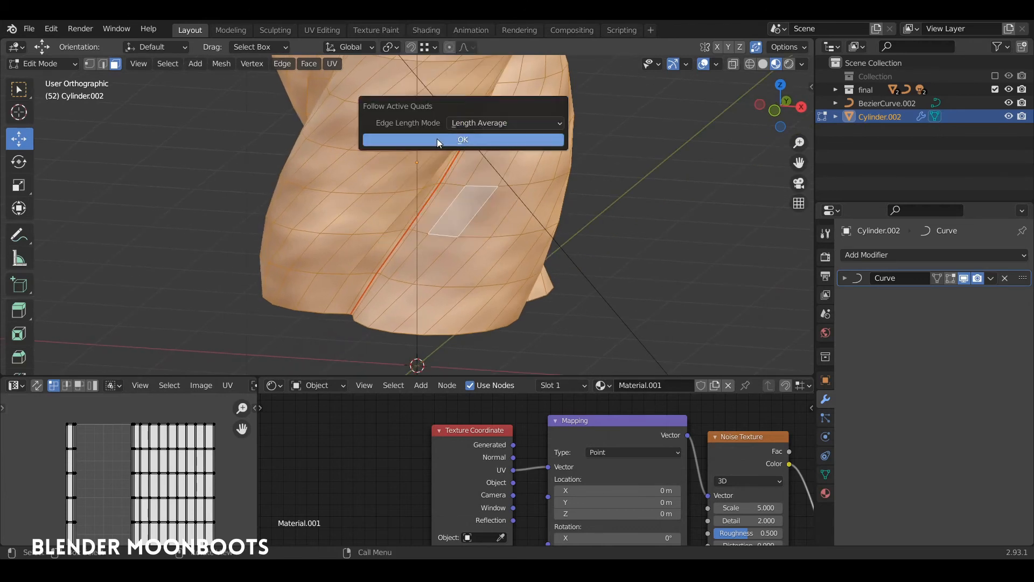
click(445, 140)
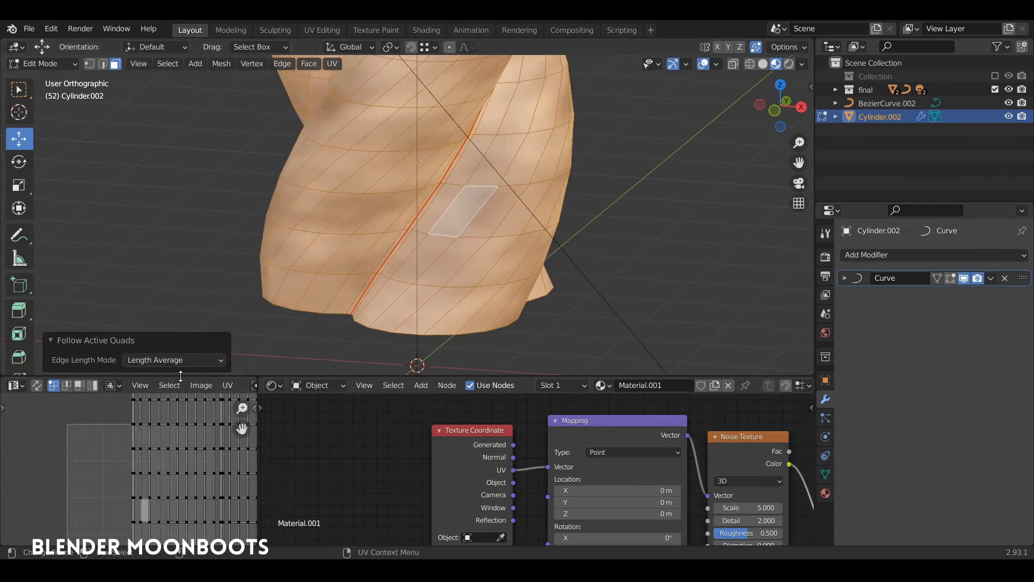
Examine the rope's unwrapped quad grid in the maximized UV Editor, including how far it extends beyond the UV square
drag(198, 377, 161, 291)
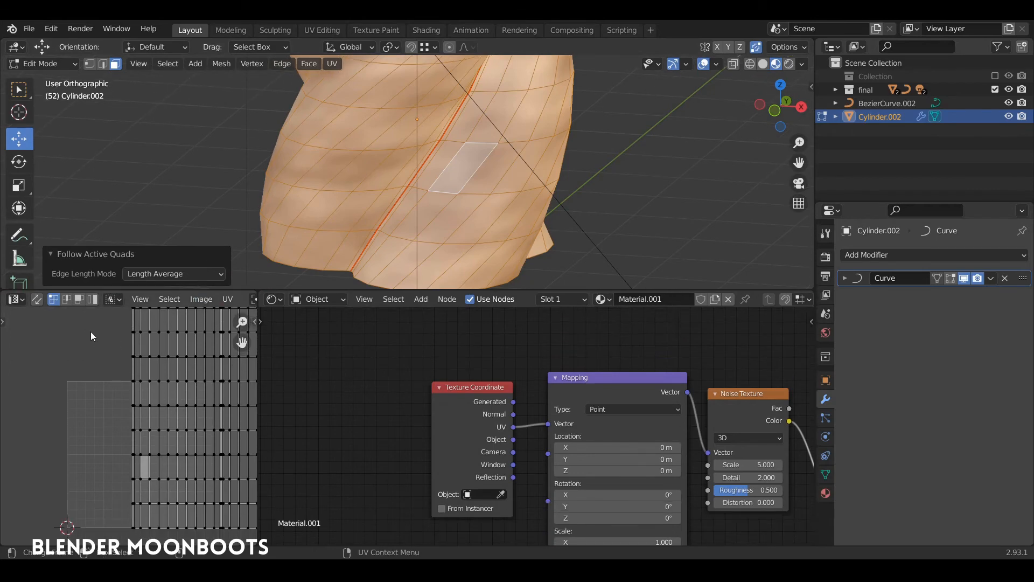
key(ctrl+space)
key(Home)
ctrl+middle_drag(376, 271, 373, 320)
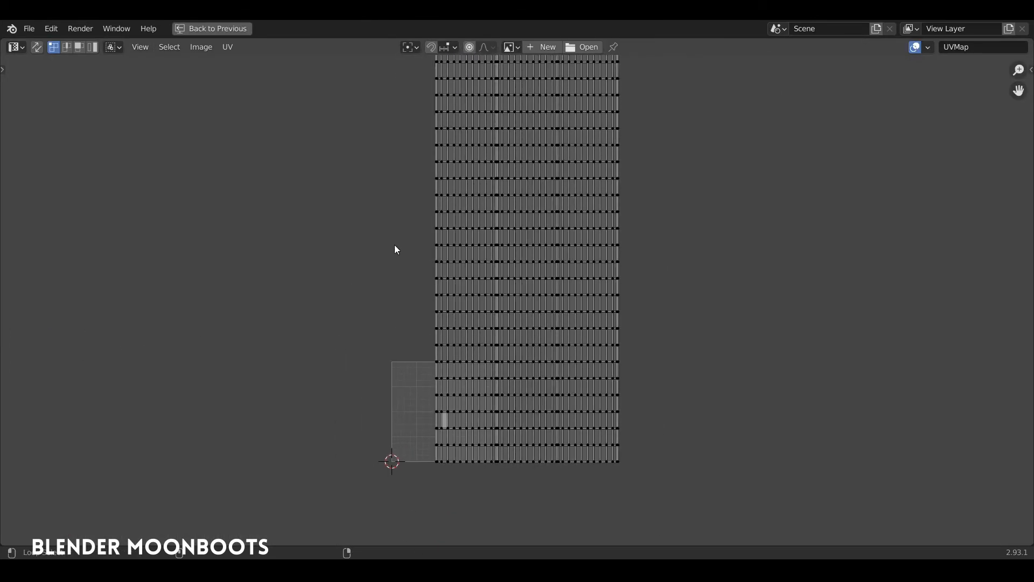
middle_drag(408, 222, 385, 289)
middle_drag(411, 228, 381, 296)
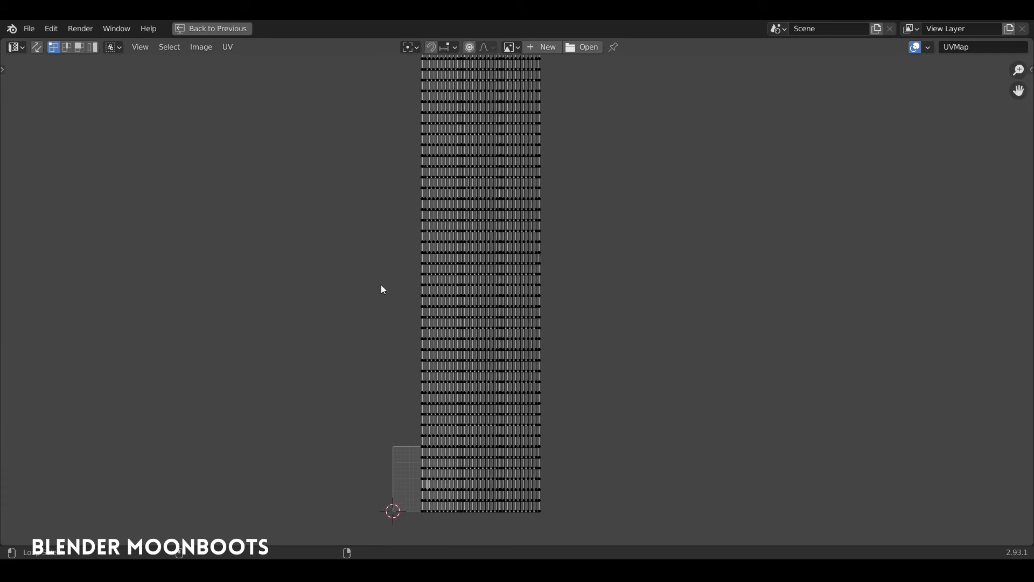
ctrl+middle_drag(385, 257, 445, 222)
key(ctrl+space)
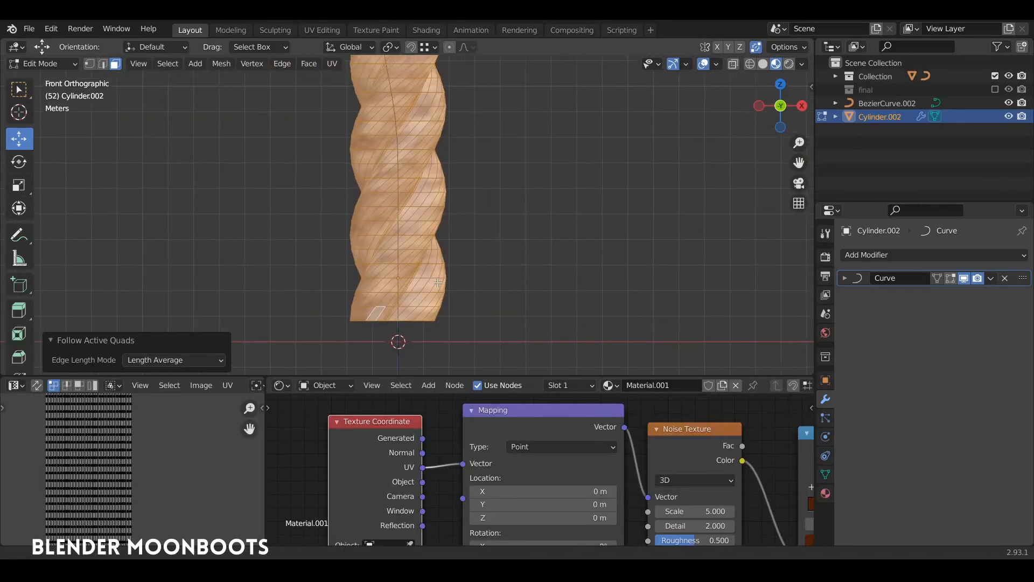
Return to Object Mode and inspect the noise pattern along the rope, bringing the Mapping node's scale values into view
key(Tab)
scroll(438, 286, down, 3)
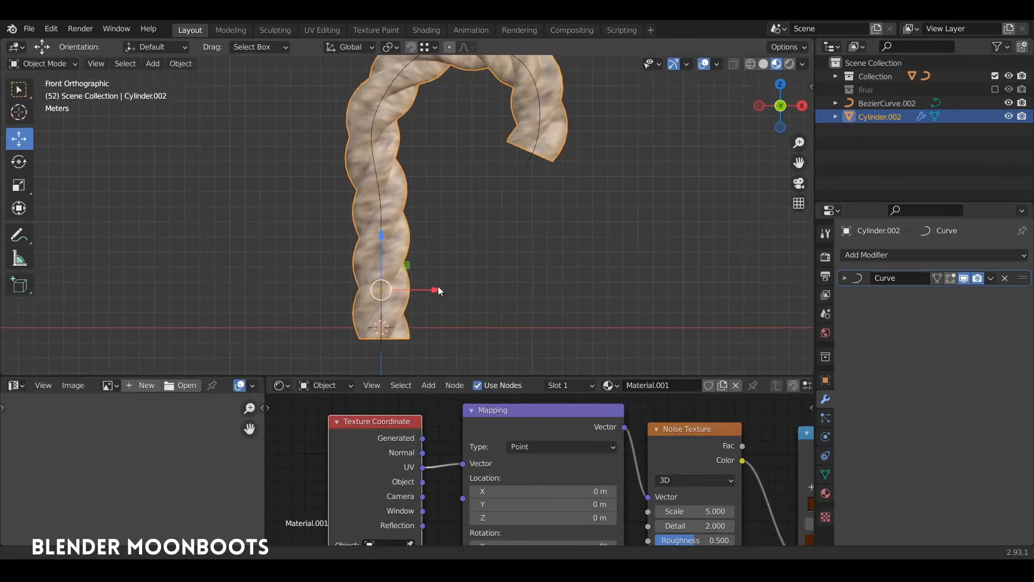
shift+middle_drag(464, 229, 449, 284)
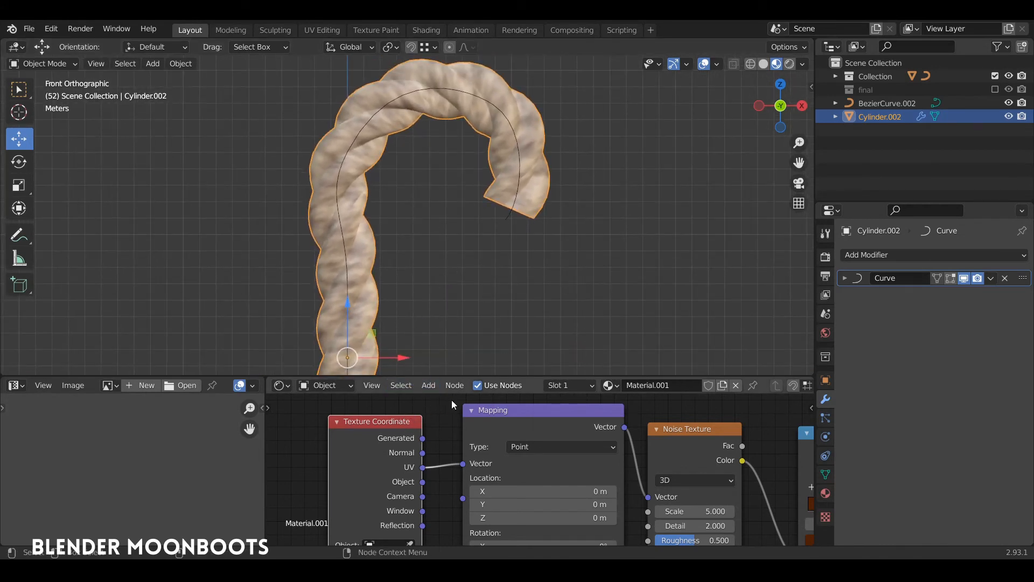
middle_drag(451, 400, 351, 310)
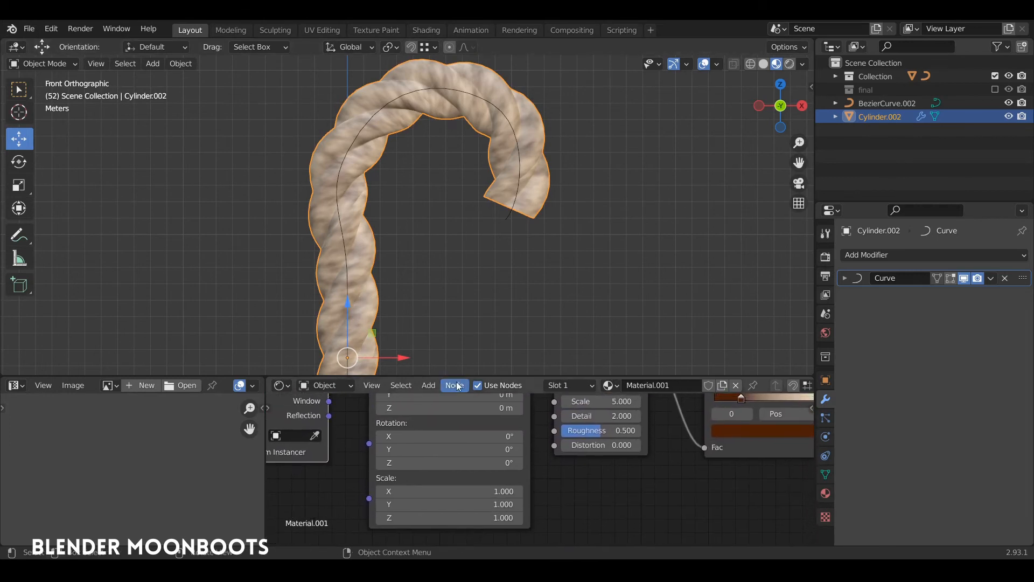
shift+middle_drag(449, 328, 415, 263)
scroll(392, 315, up, 1)
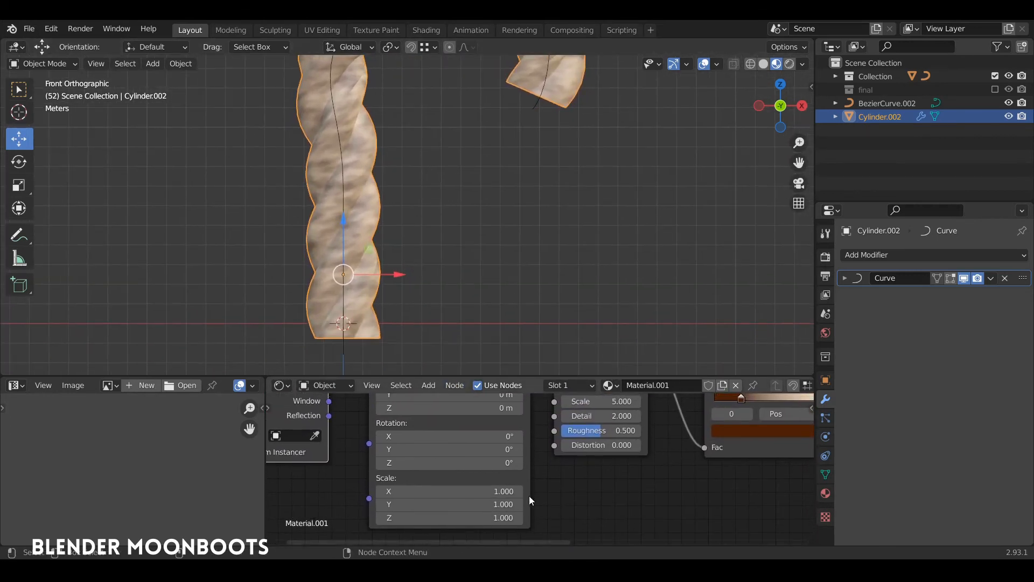
Stretch the noise along the strands by setting the Mapping node's scale to 7.080 in X and 0.595 in Y
mouse_move(518, 517)
mouse_down()
mouse_move(535, 517)
mouse_move(513, 517)
mouse_up()
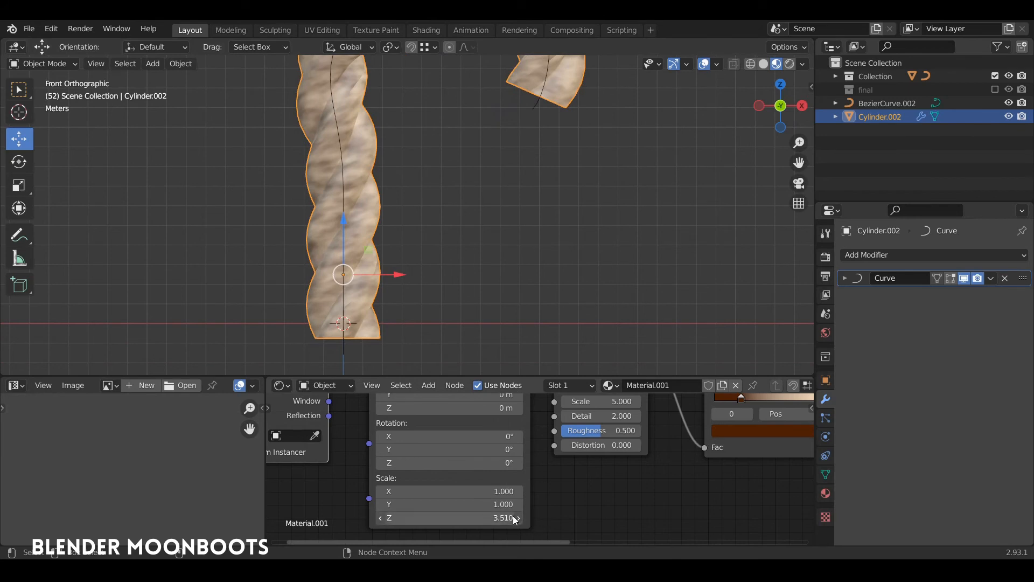
key(BackSpace)
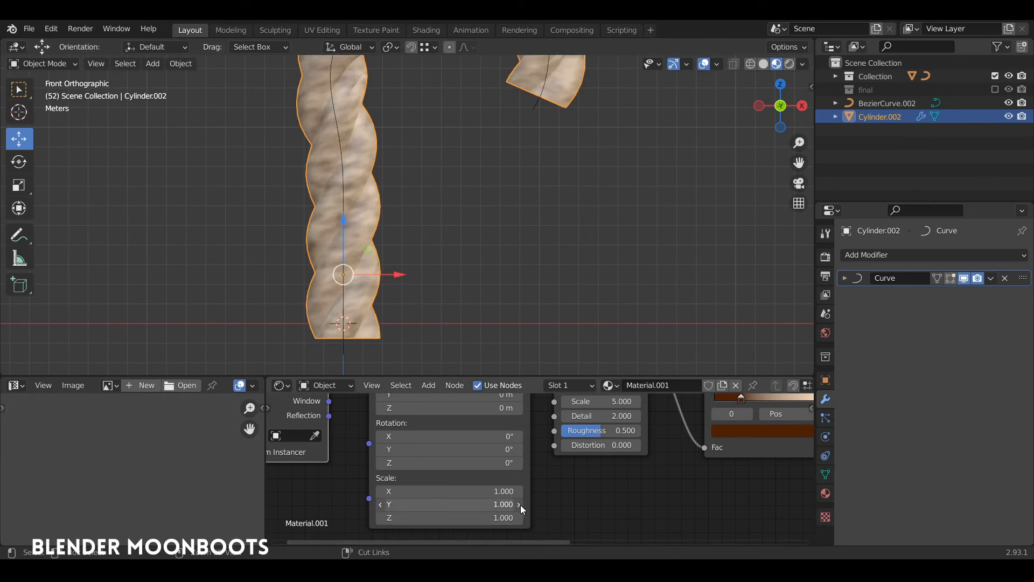
drag(519, 493, 508, 527)
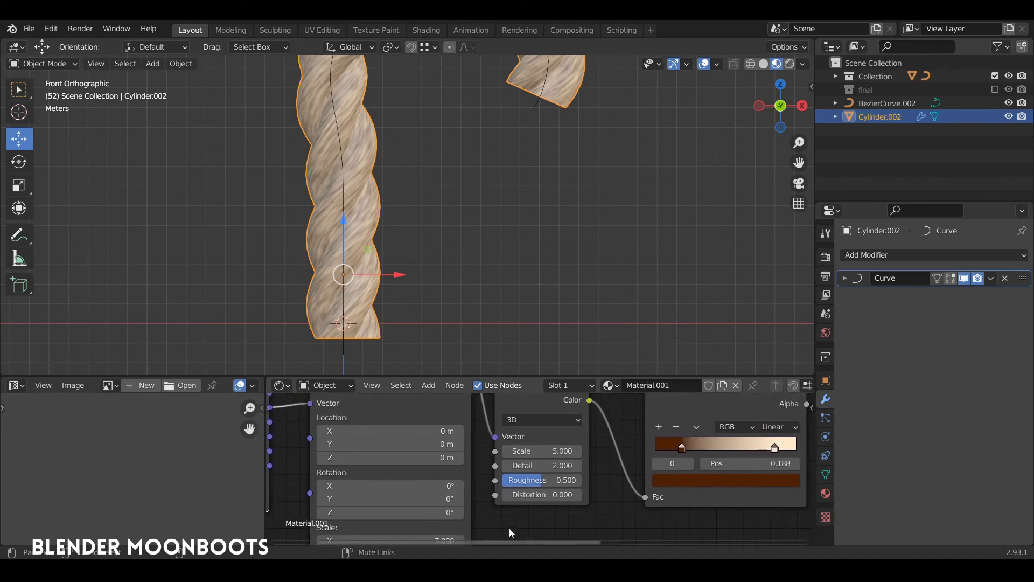
ctrl+alt+drag(475, 492, 496, 421)
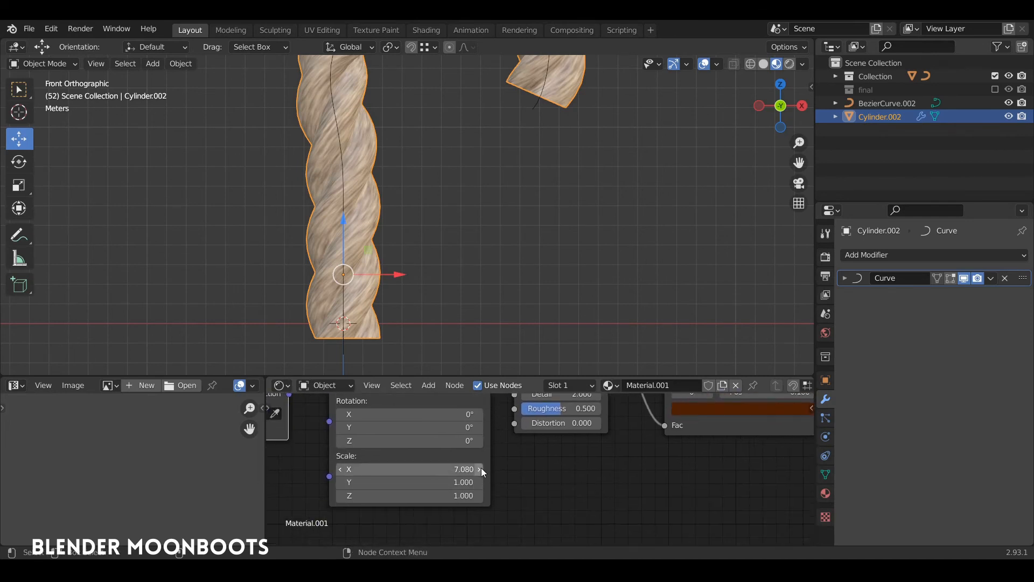
mouse_move(478, 480)
mouse_down()
mouse_move(489, 480)
mouse_move(459, 480)
mouse_up()
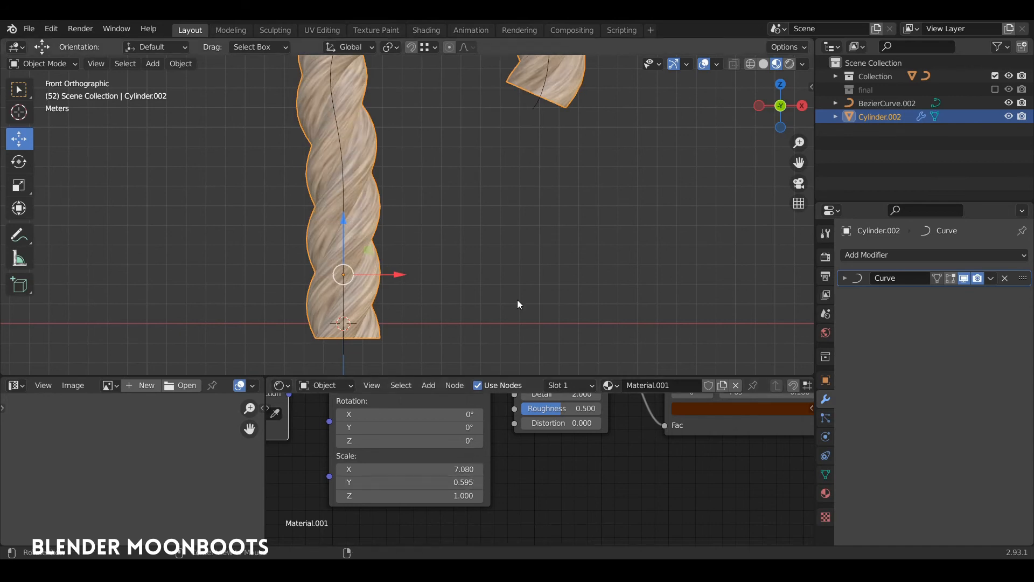
Set the Noise Texture's scale to 1.064 and the Mapping node's X scale to 2.388
shift+middle_drag(507, 248, 436, 371)
middle_drag(567, 464, 445, 542)
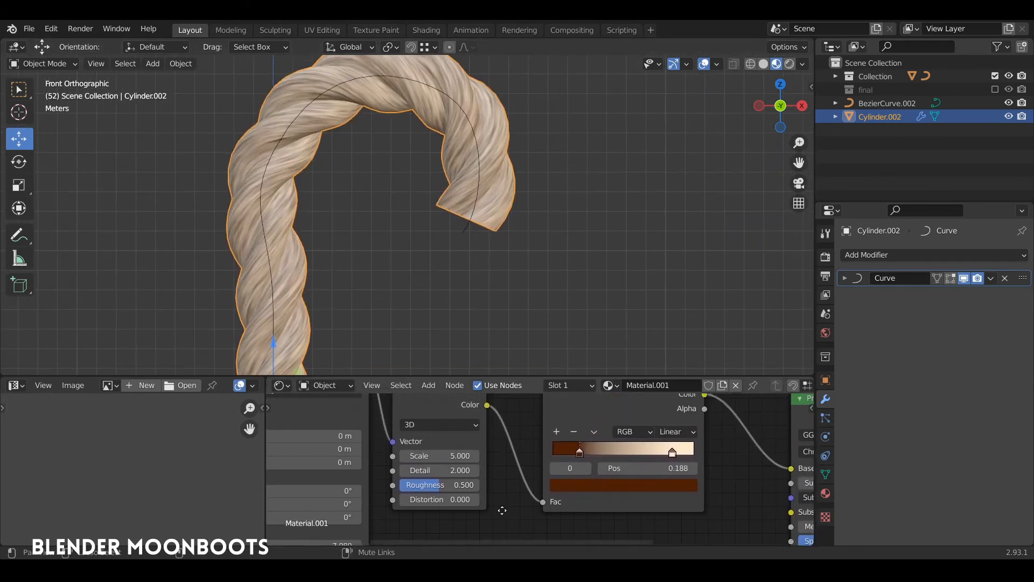
drag(474, 457, 446, 456)
middle_drag(493, 484, 643, 386)
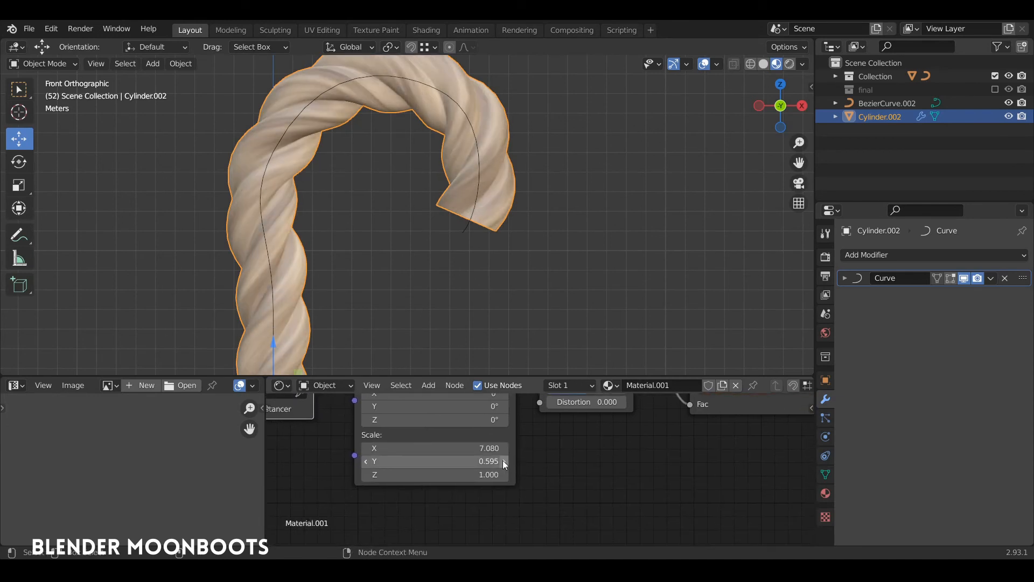
drag(504, 448, 467, 448)
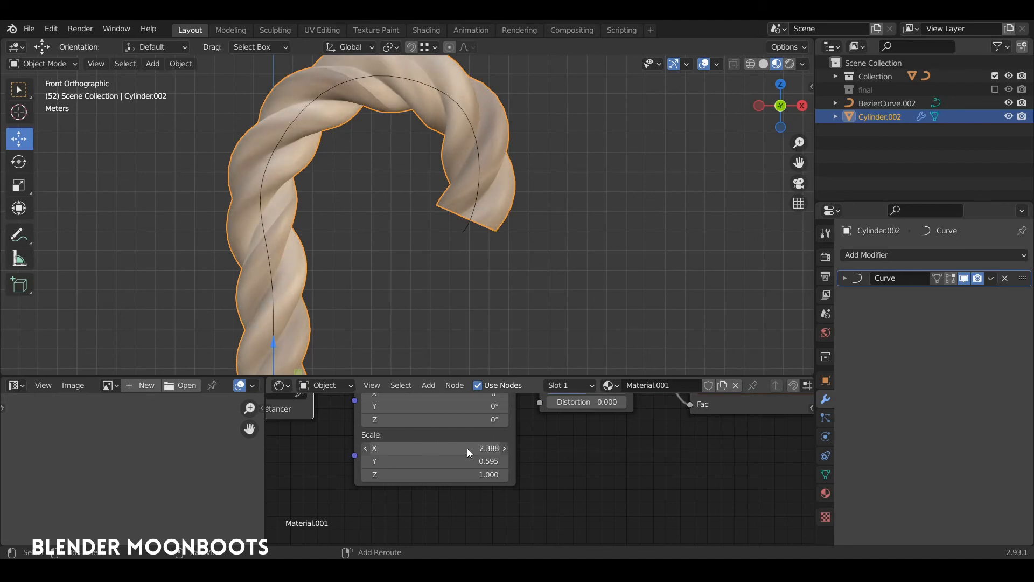
Inspect the softened strand coloring on the rope's hook and open end from several angles
middle_drag(424, 287, 456, 287)
scroll(455, 288, up, 2)
scroll(374, 232, up, 1)
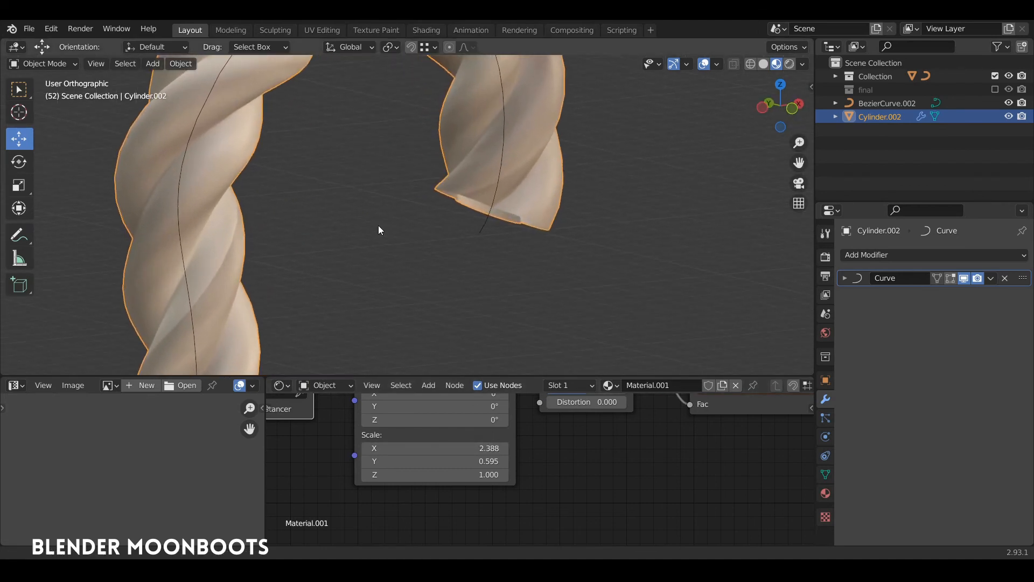
middle_drag(378, 226, 278, 221)
scroll(285, 258, down, 5)
middle_drag(385, 271, 474, 297)
middle_drag(586, 459, 374, 486)
scroll(451, 497, down, 5)
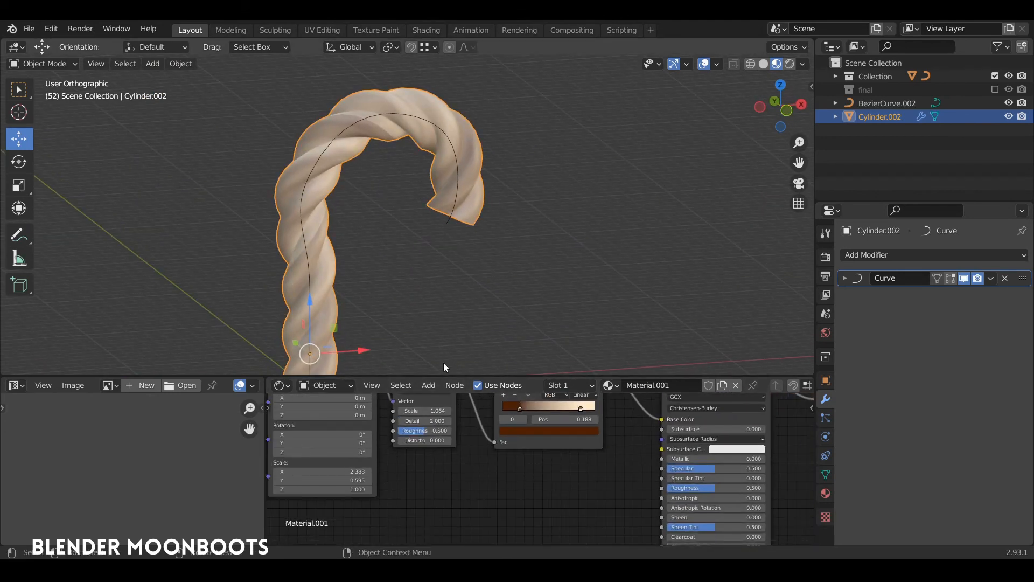
Enlarge the shader editor and duplicate the Noise Texture node, placing the copy below the original
drag(453, 376, 453, 280)
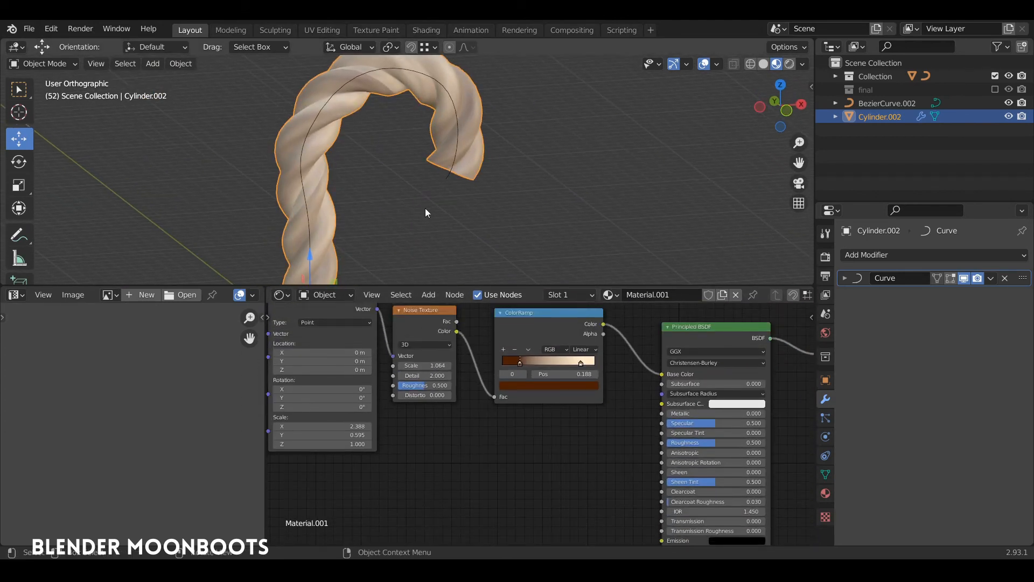
middle_drag(462, 425, 555, 431)
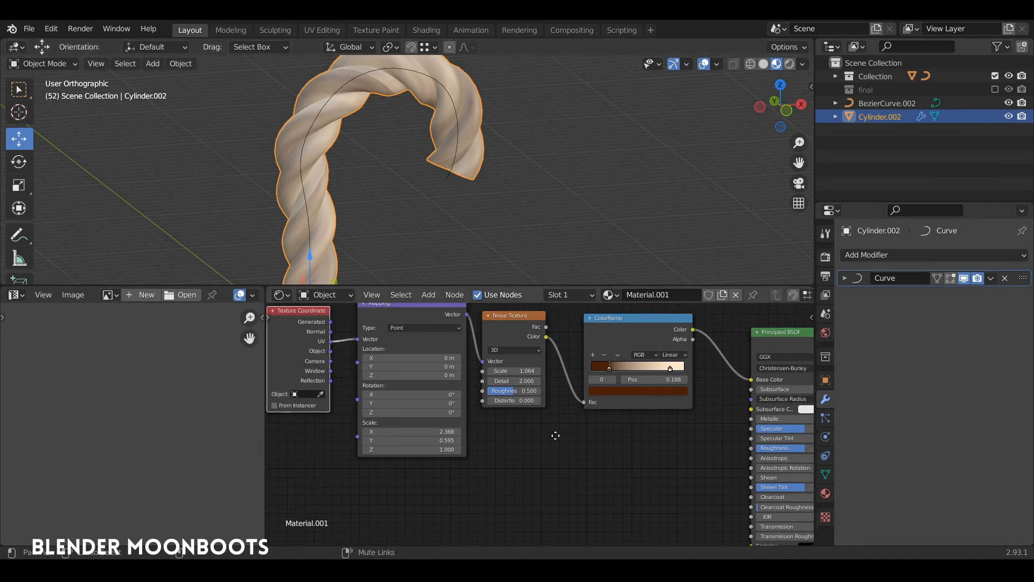
click(512, 318)
key(shift+d)
click(527, 441)
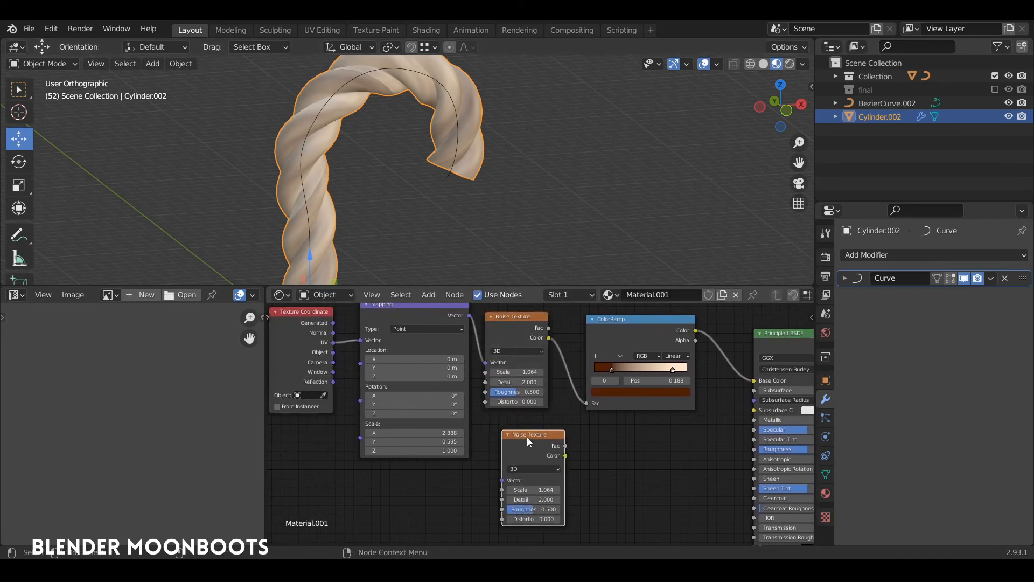
Duplicate the Mapping node below the original and link UV coordinates through it into the copied Noise Texture's Vector input
drag(415, 344, 424, 321)
key(shift+d)
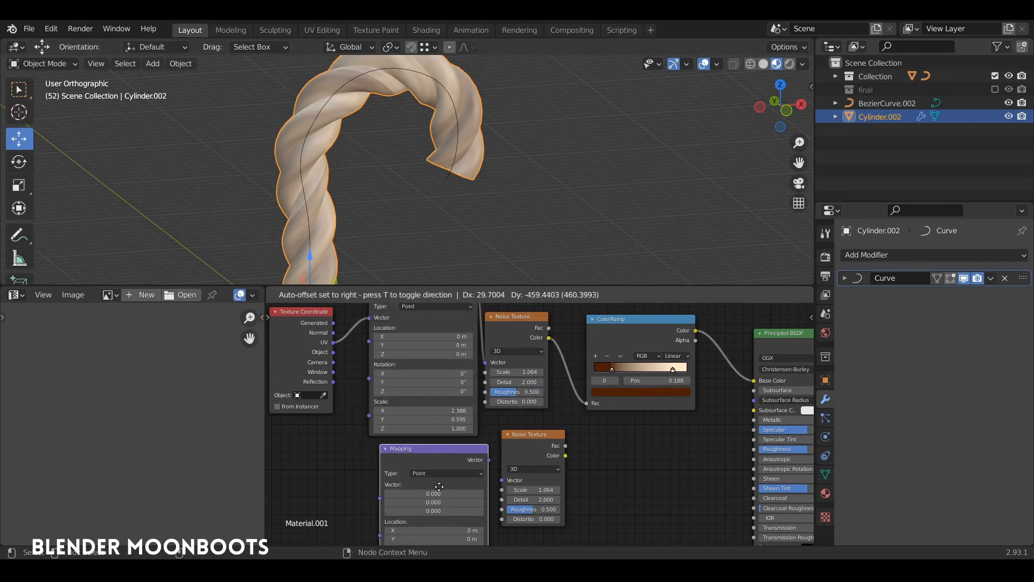
click(441, 489)
drag(335, 343, 380, 498)
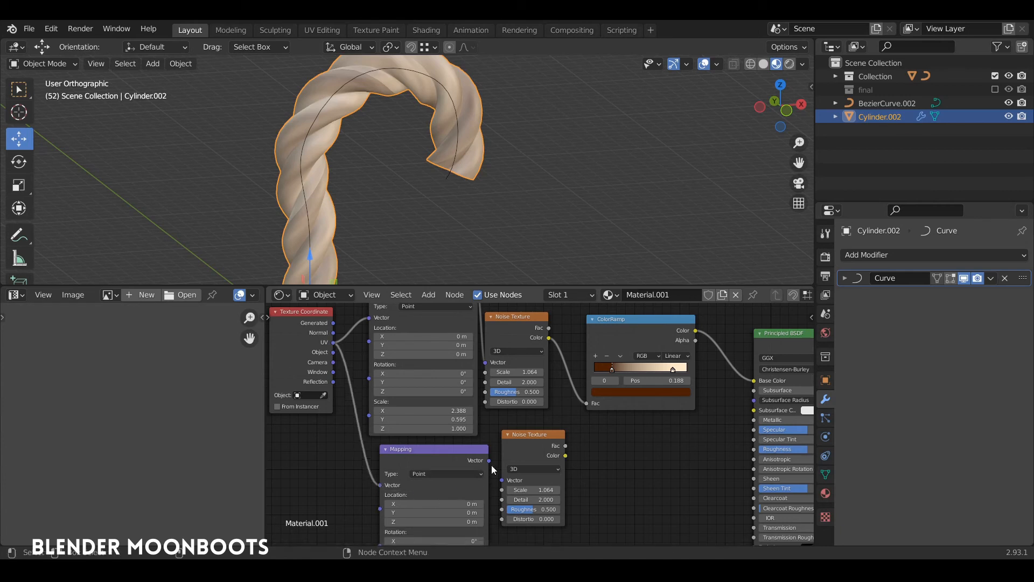
drag(491, 462, 502, 480)
drag(460, 450, 444, 447)
drag(529, 438, 514, 438)
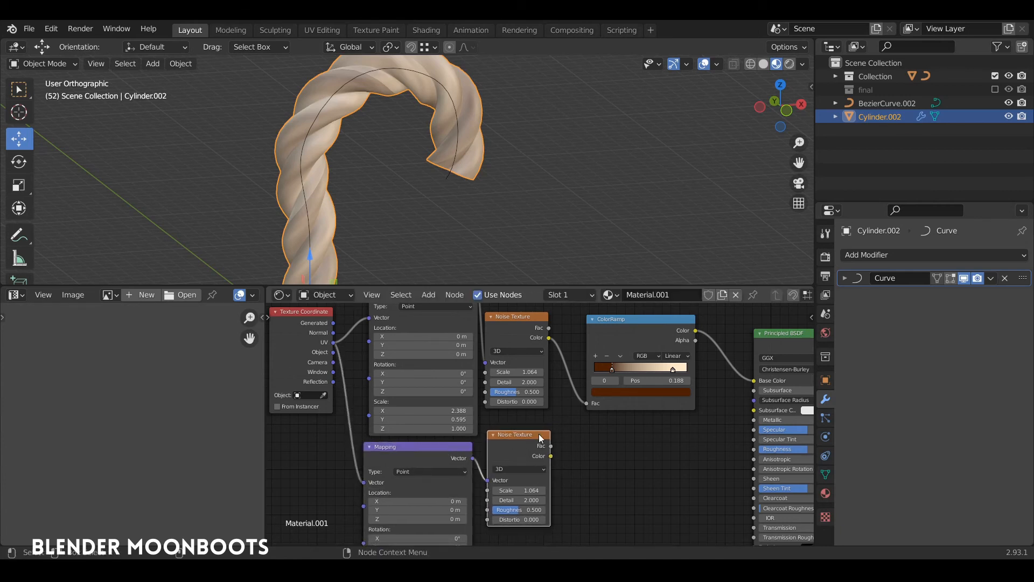
Add a ColorRamp node beside the copied Noise Texture
middle_drag(597, 439, 493, 375)
key(shift+a)
mouse_move(500, 427)
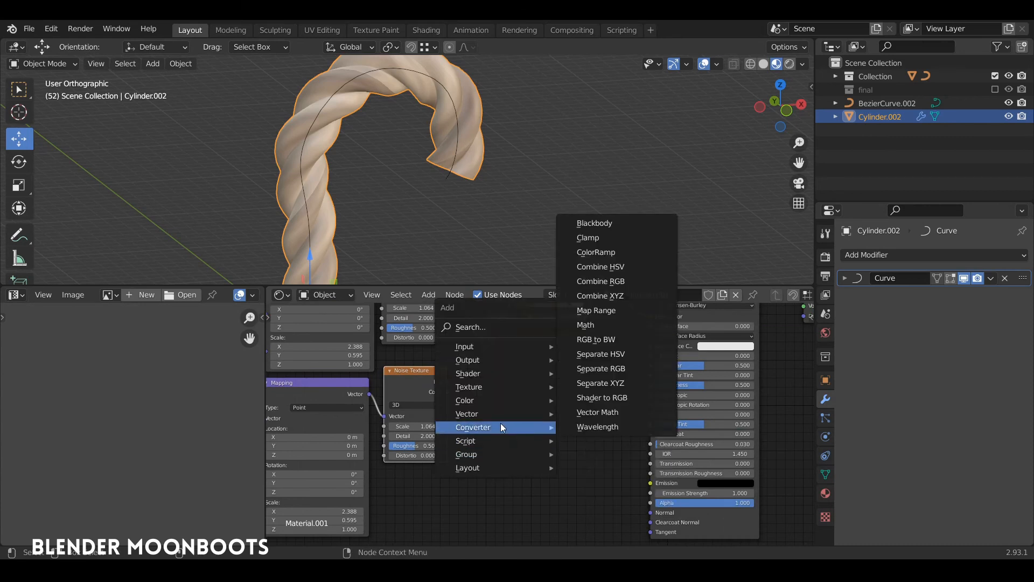
click(595, 252)
click(488, 371)
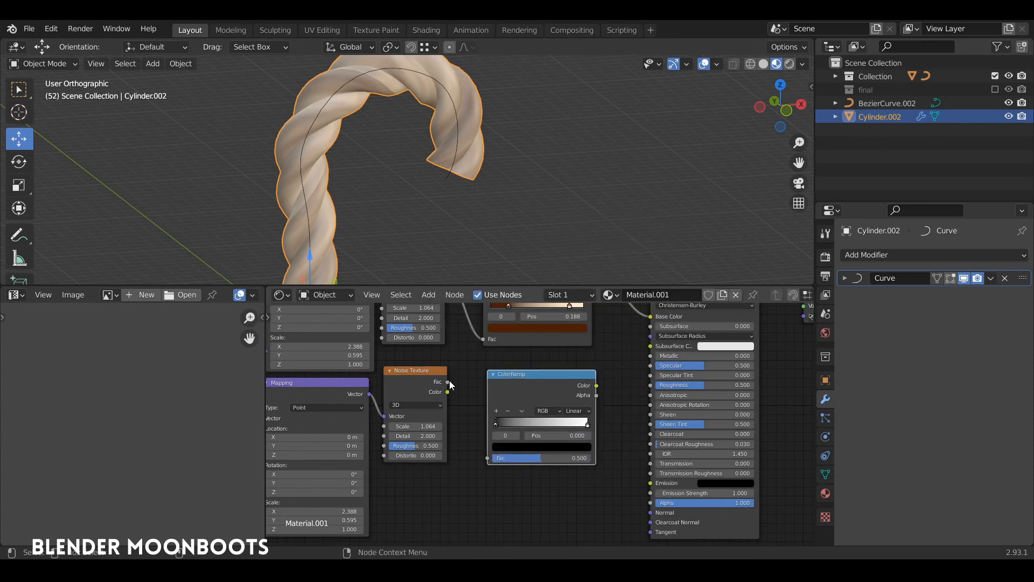
Rearrange the lower node row to free space before the Principled BSDF and connect the noise's Fac output to the new ColorRamp
drag(345, 383, 290, 385)
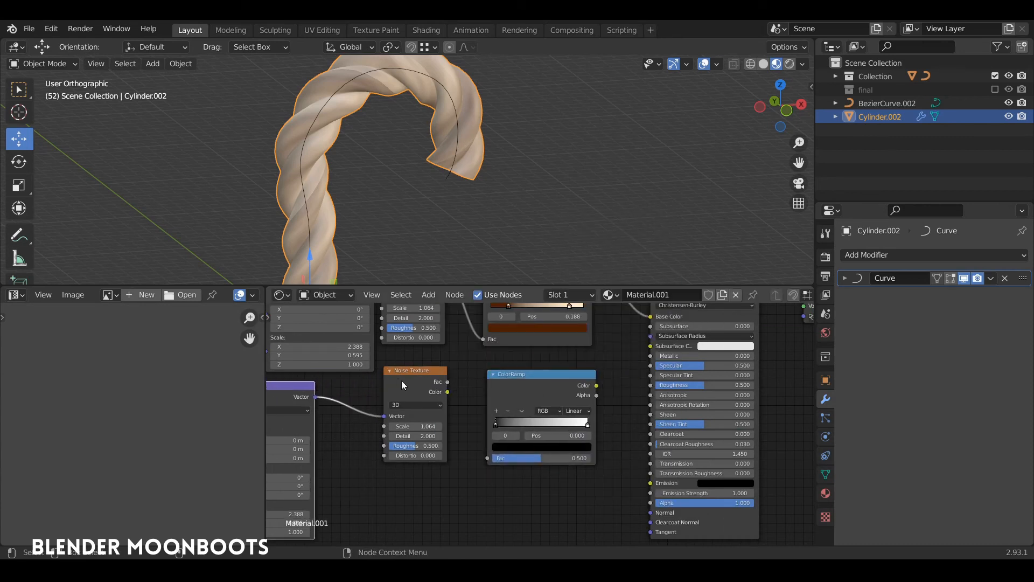
drag(402, 378, 346, 394)
drag(532, 380, 456, 392)
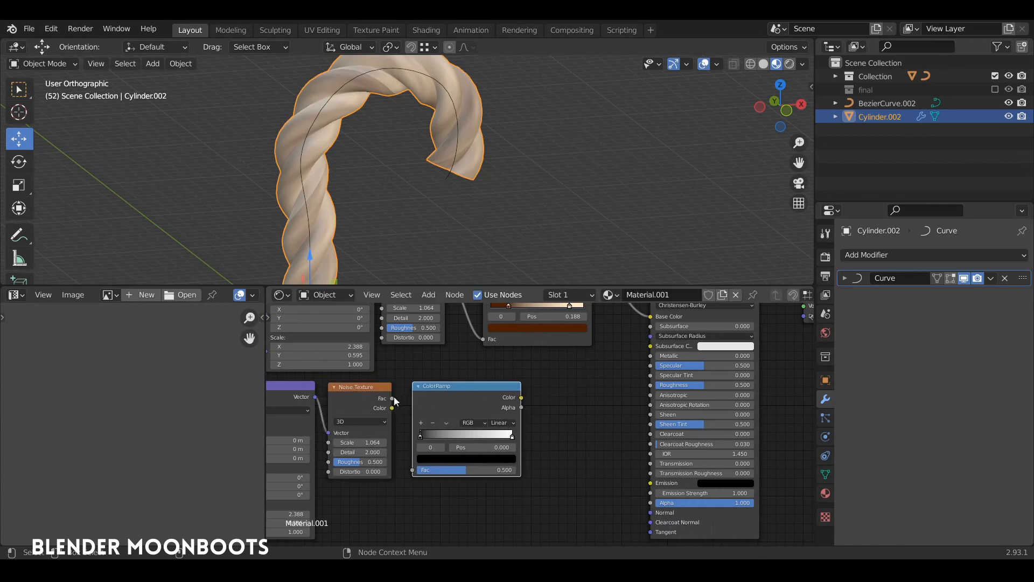
drag(392, 398, 420, 473)
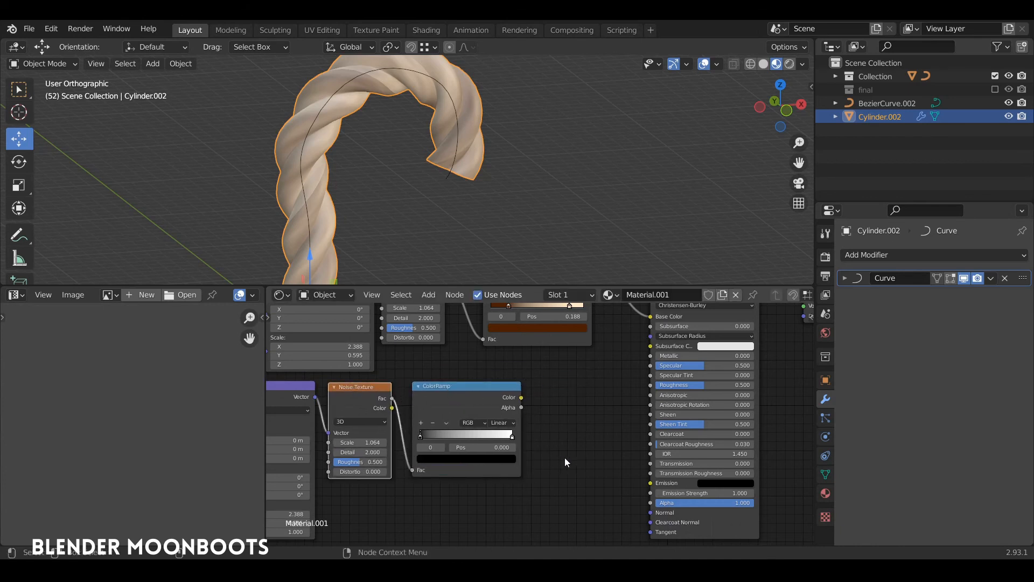
Add a Bump node, feeding the lower ColorRamp's Color into its Height and its Normal output into the Principled BSDF
key(shift+a)
mouse_move(541, 449)
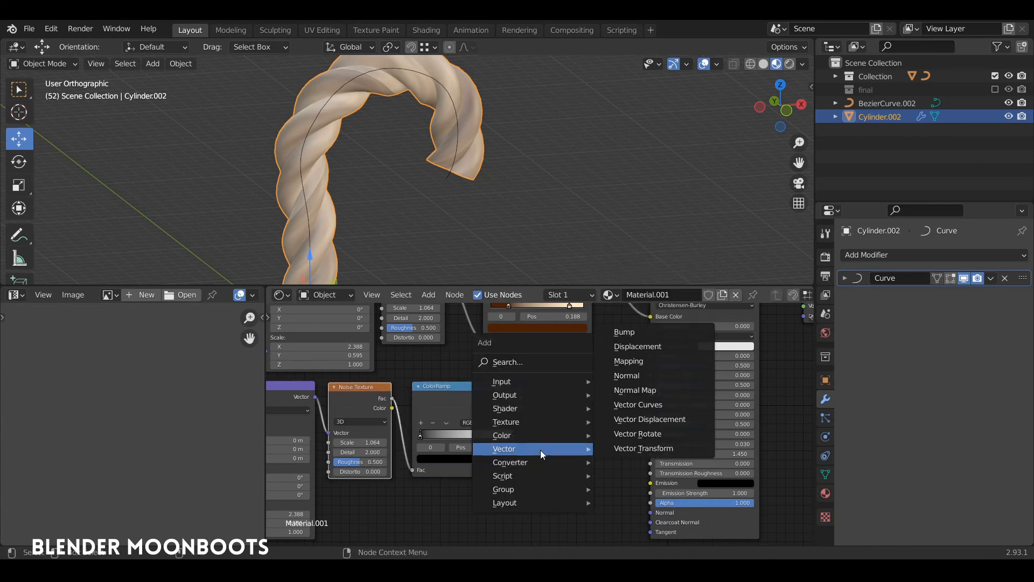
click(636, 332)
click(572, 415)
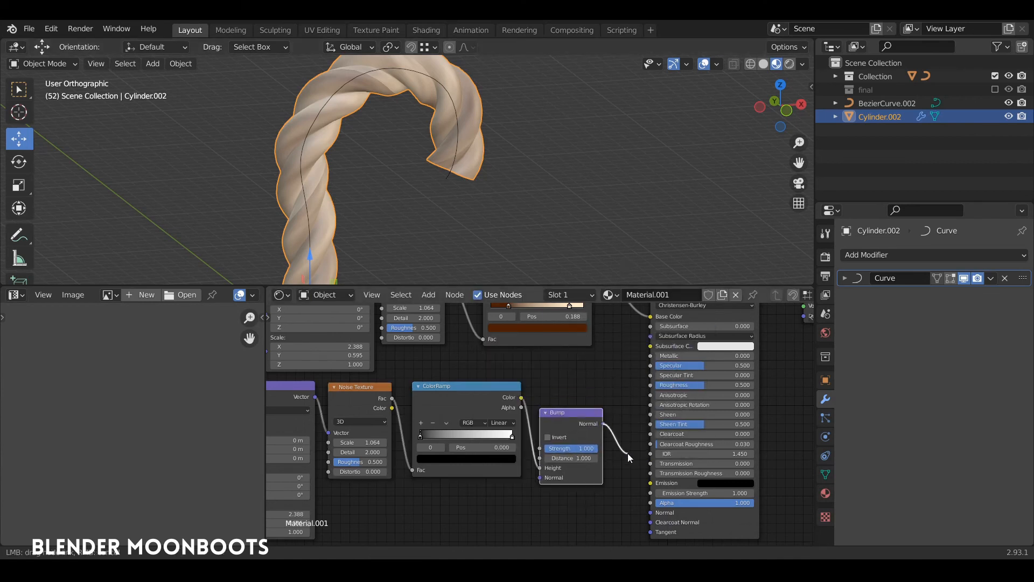
drag(603, 423, 650, 512)
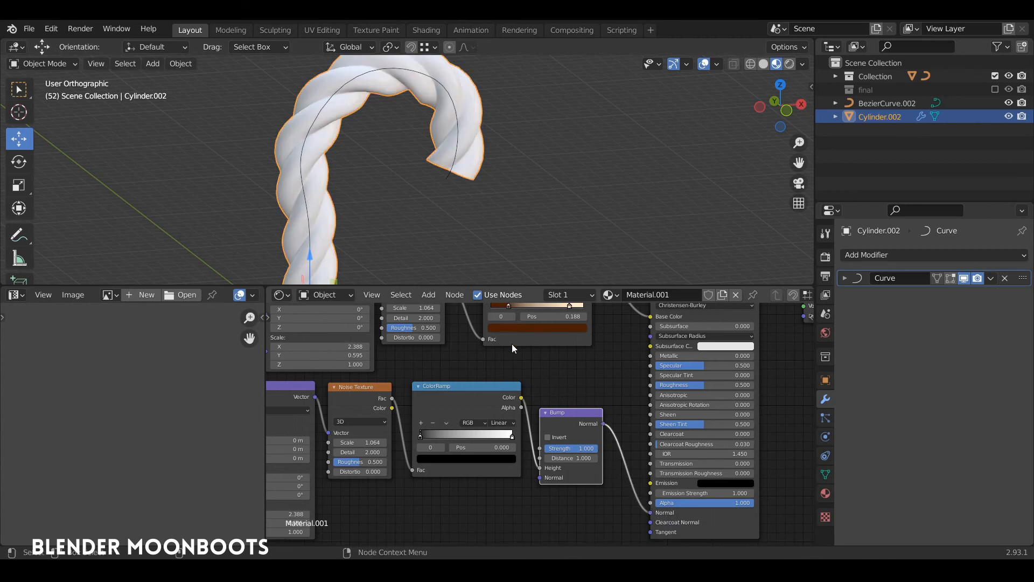
Set the lower Noise Texture's scale to 3.232 and reduce the lower Mapping node's Y scale to stretch the bump fibers
scroll(356, 131, up, 4)
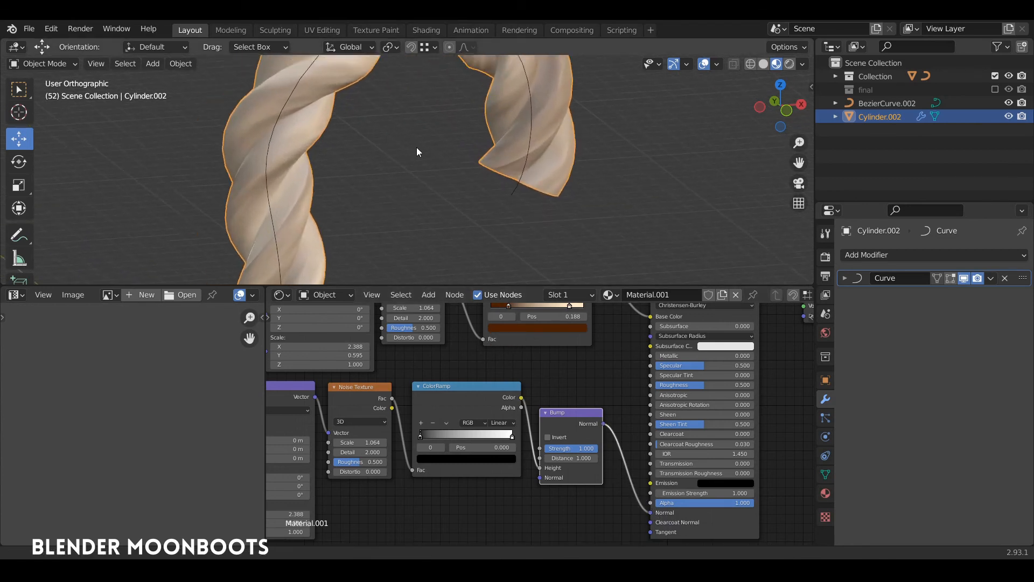
drag(384, 443, 394, 441)
middle_drag(458, 371, 627, 338)
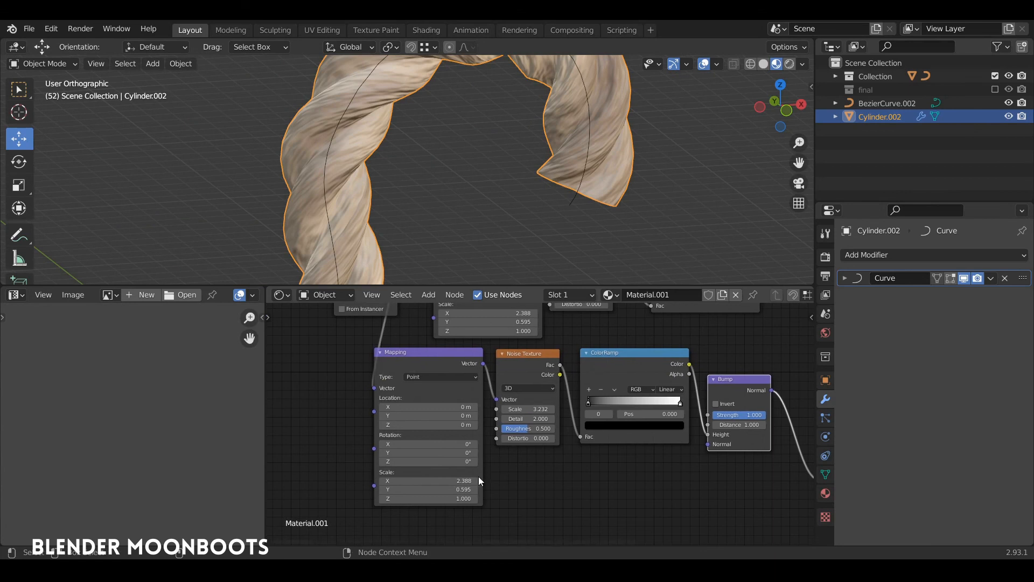
scroll(537, 423, up, 6)
middle_drag(490, 476, 514, 418)
drag(458, 470, 454, 473)
Sharpen the bump's ColorRamp contrast by moving the black stop inward and the white stop to position 0.685
scroll(524, 431, down, 5)
middle_drag(541, 451, 350, 488)
drag(520, 402, 485, 405)
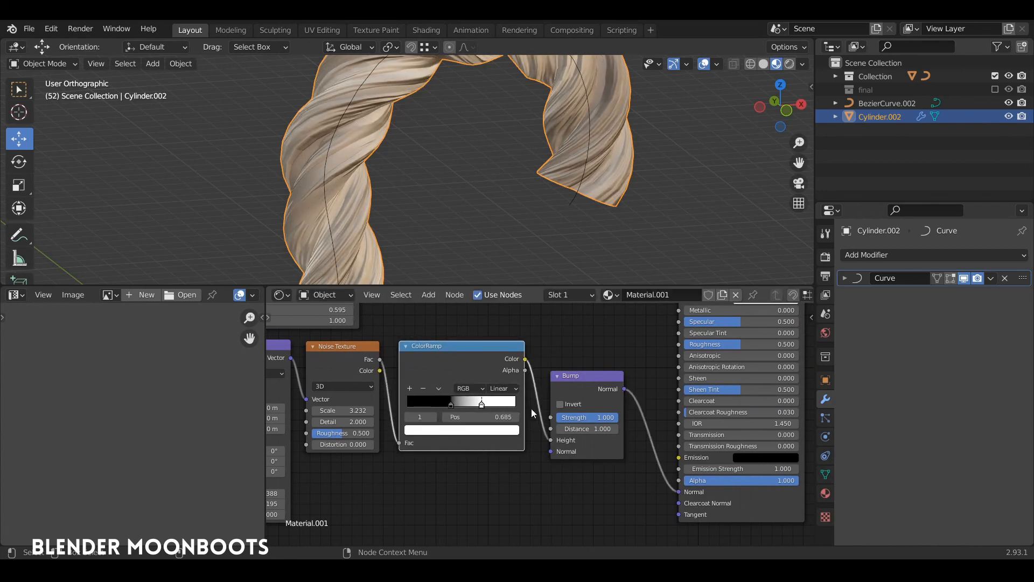
Set the Bump strength to 0.660 and increase the lower Noise Texture's scale for finer fibers
mouse_move(603, 418)
mouse_down()
mouse_move(566, 422)
mouse_move(579, 422)
mouse_up()
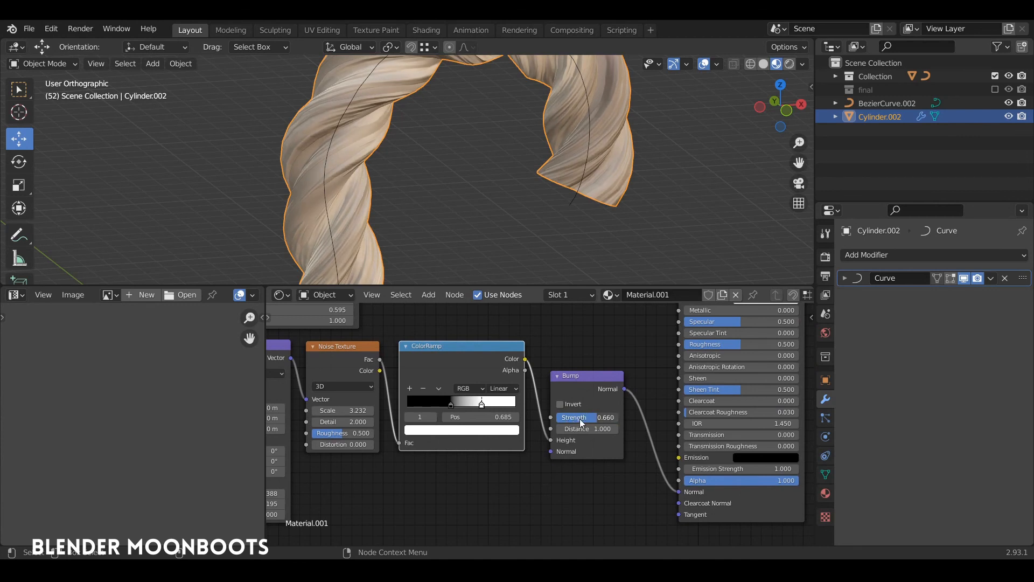
drag(581, 419, 581, 418)
drag(372, 410, 392, 410)
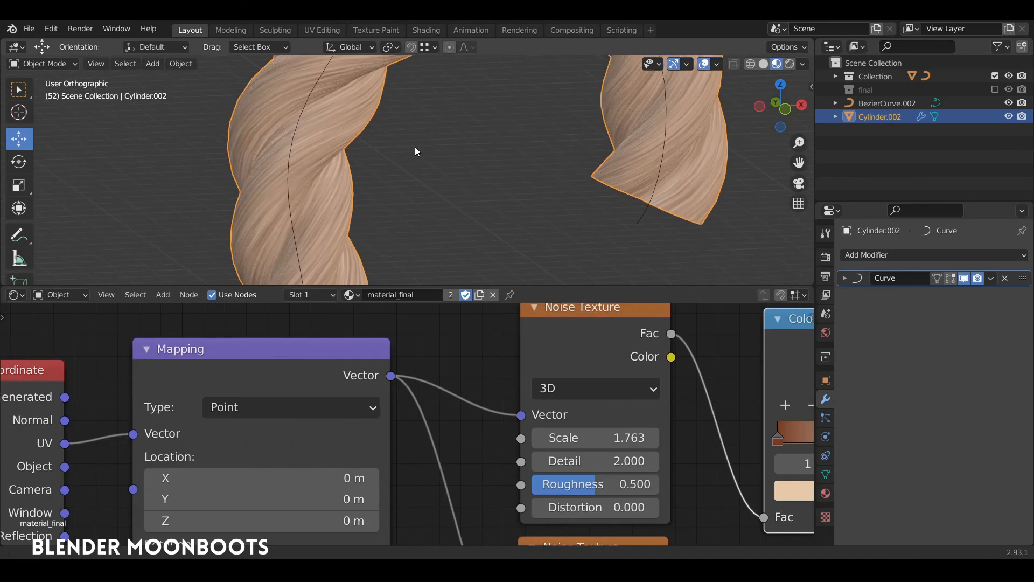
Examine the rope with material_final, then maximize the shader editor and frame its complete node tree
middle_drag(415, 146, 501, 215)
scroll(412, 157, up, 5)
scroll(414, 154, down, 5)
key(ctrl+space)
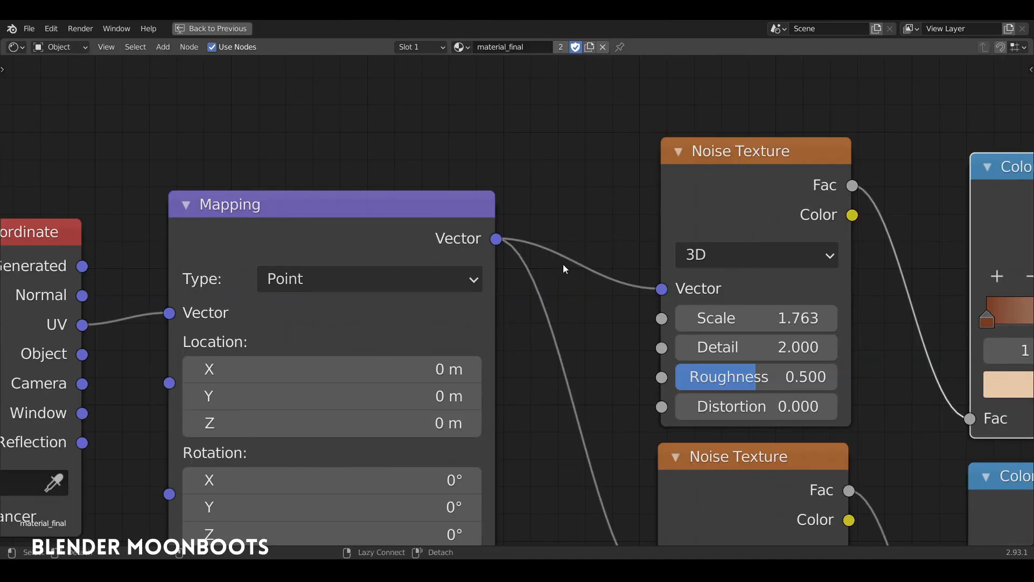
key(Home)
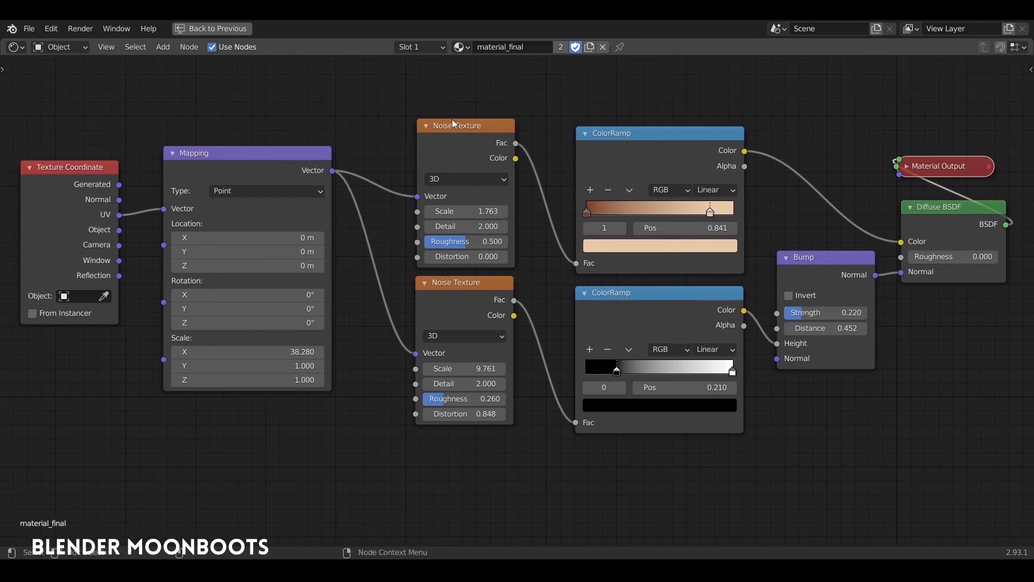